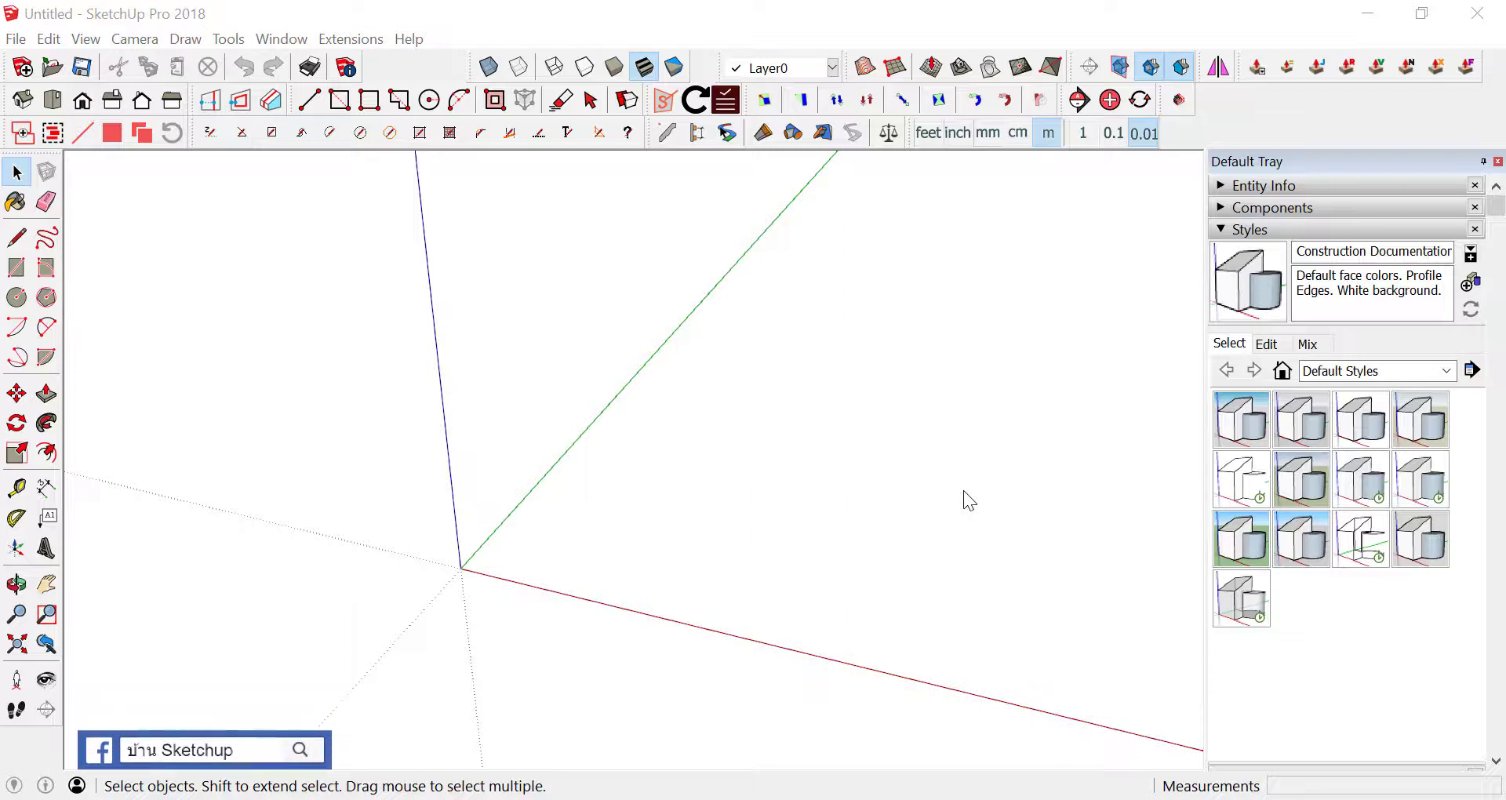
Draw a small rectangle, a larger rectangle and a long narrow third rectangle on the ground
{"action": "mouse_move", "coordinate": [705, 541]}
{"action": "middle_mouse_down"}
{"action": "mouse_move", "coordinate": [616, 520]}
{"action": "mouse_move", "coordinate": [632, 538]}
{"action": "middle_mouse_up"}
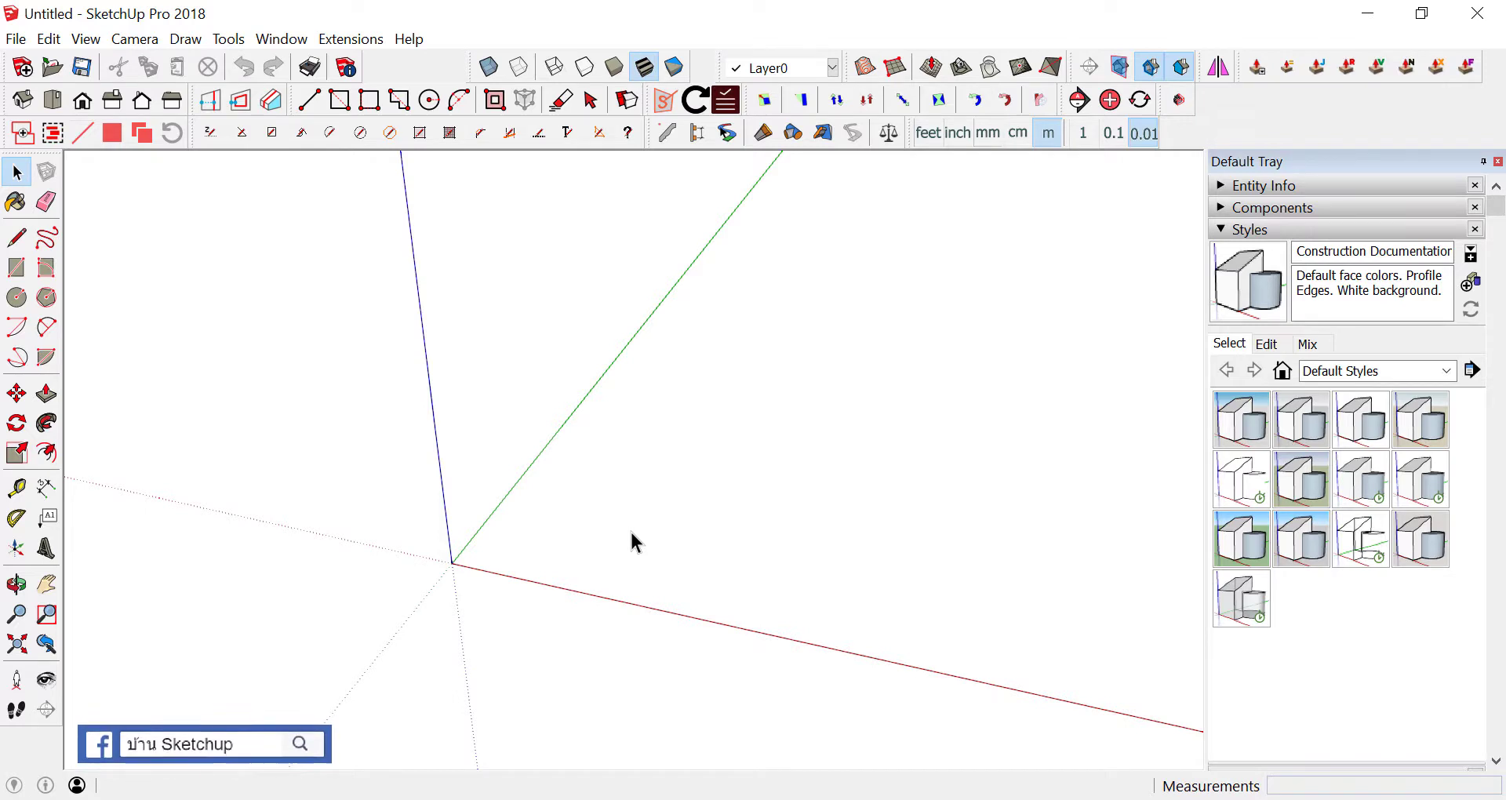
{"action": "scroll", "coordinate": [632, 534], "scroll_direction": "up", "scroll_amount": 2}
{"action": "key", "text": "r"}
{"action": "left_click", "coordinate": [418, 557]}
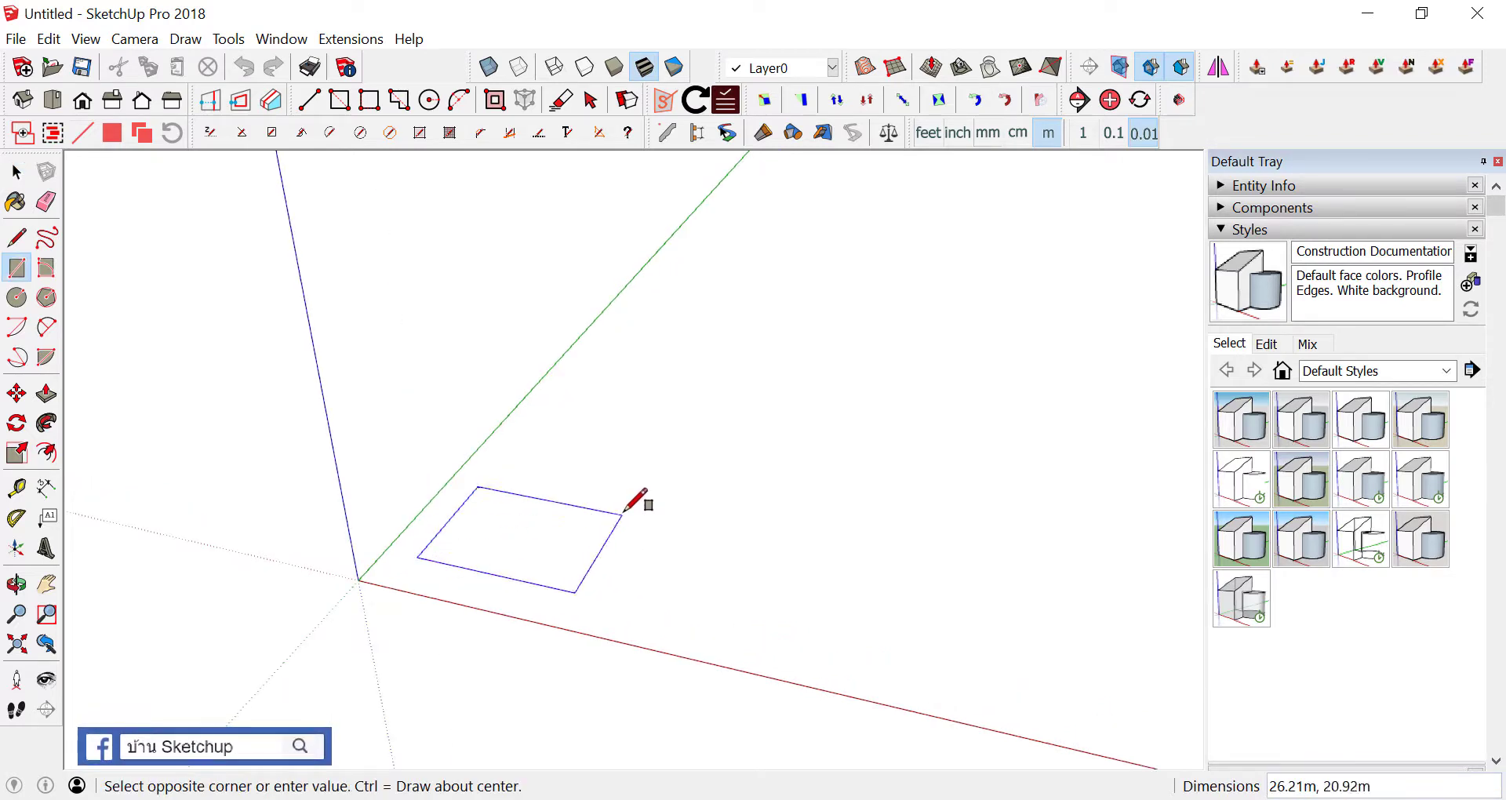
{"action": "left_click", "coordinate": [623, 513]}
{"action": "middle_click_drag", "start_coordinate": [625, 517], "coordinate": [615, 596]}
{"action": "left_click", "coordinate": [608, 594]}
{"action": "left_click", "coordinate": [866, 506]}
{"action": "left_click", "coordinate": [867, 406]}
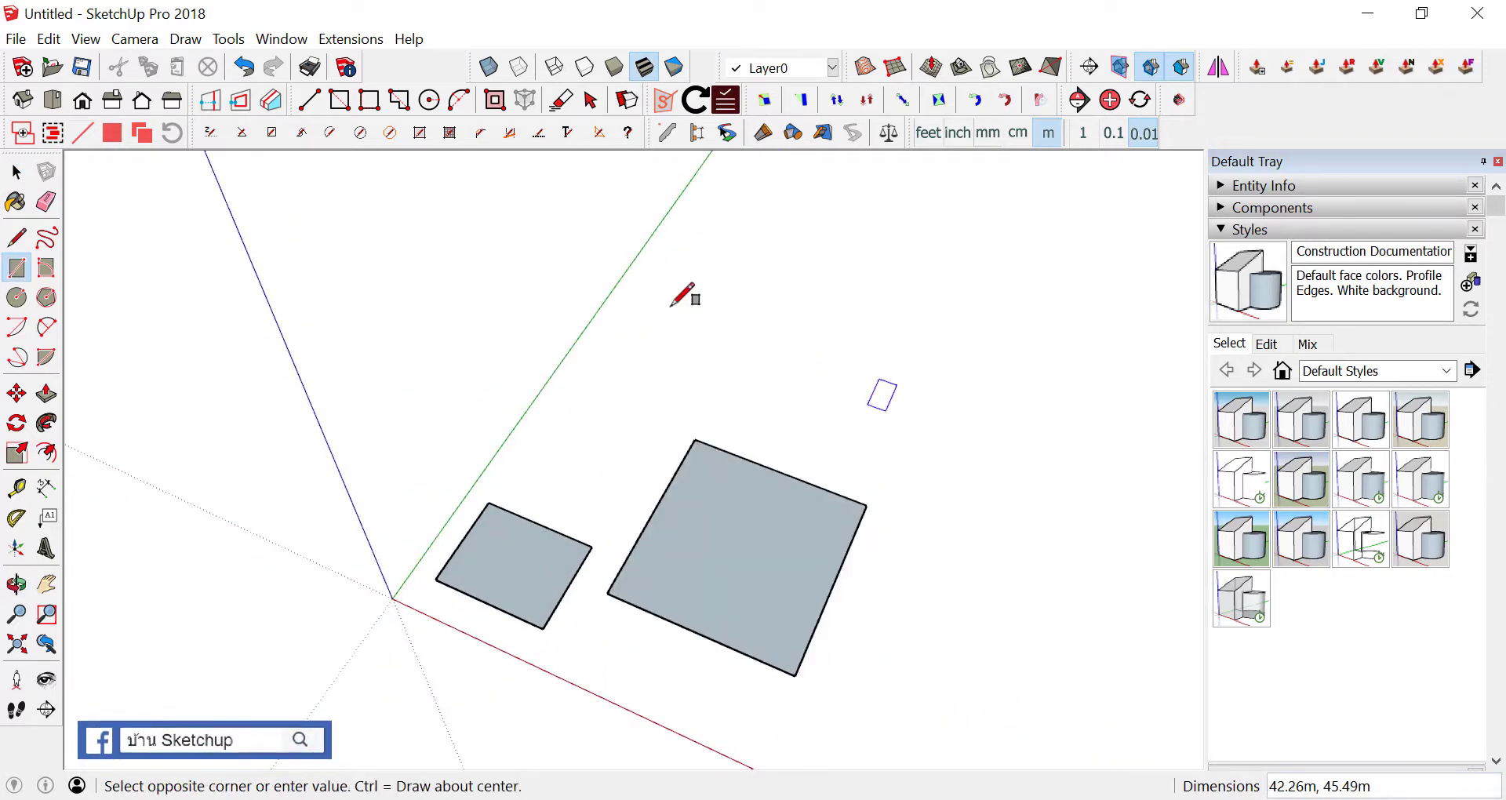
{"action": "left_click", "coordinate": [622, 228]}
{"action": "middle_click_drag", "start_coordinate": [663, 447], "coordinate": [679, 361]}
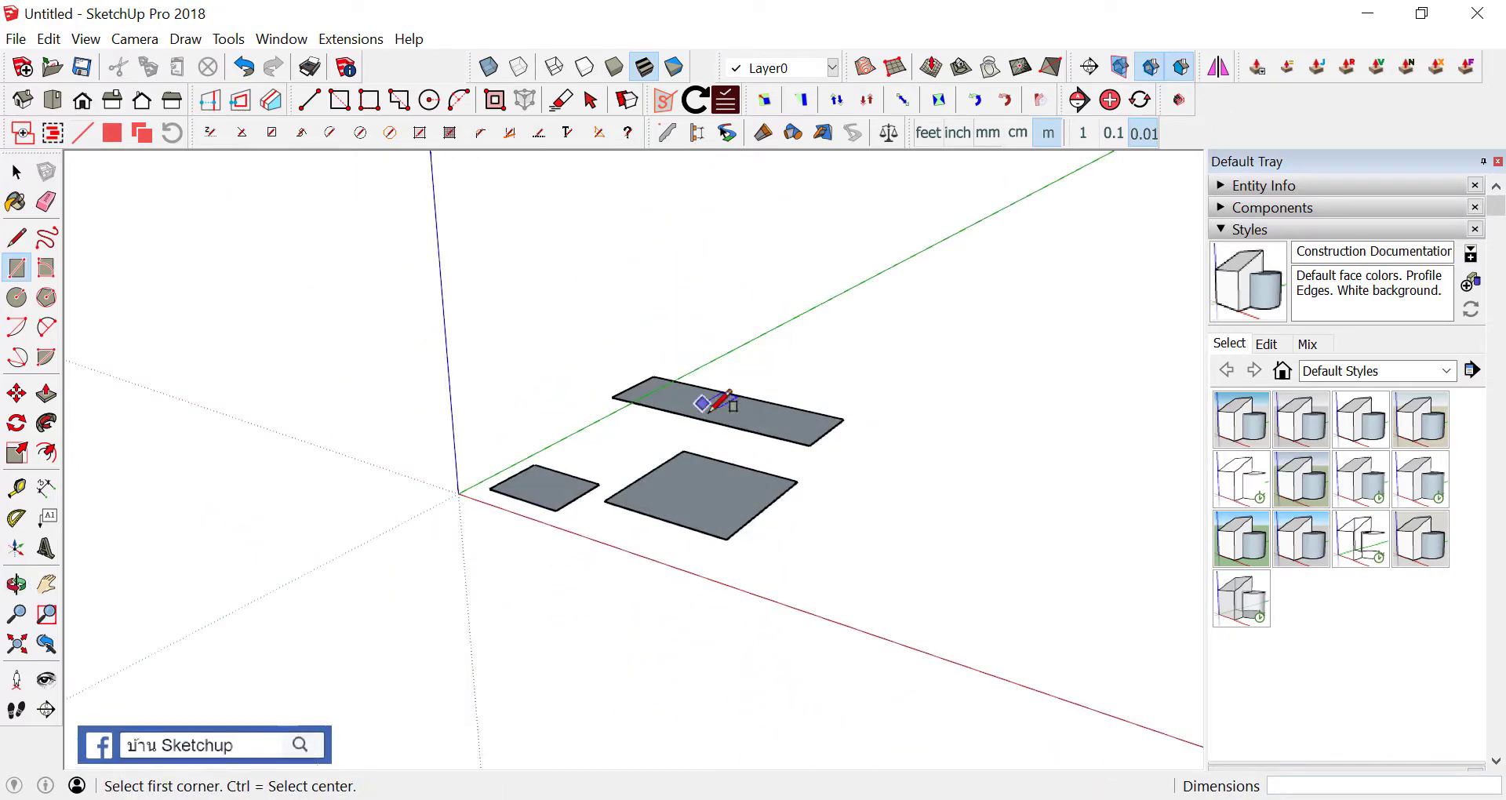
Push/Pull the long narrow rectangle upward into a tall box
{"action": "scroll", "coordinate": [719, 401], "scroll_direction": "up", "scroll_amount": 2}
{"action": "key", "text": "p"}
{"action": "left_click", "coordinate": [763, 424]}
{"action": "left_click", "coordinate": [721, 253]}
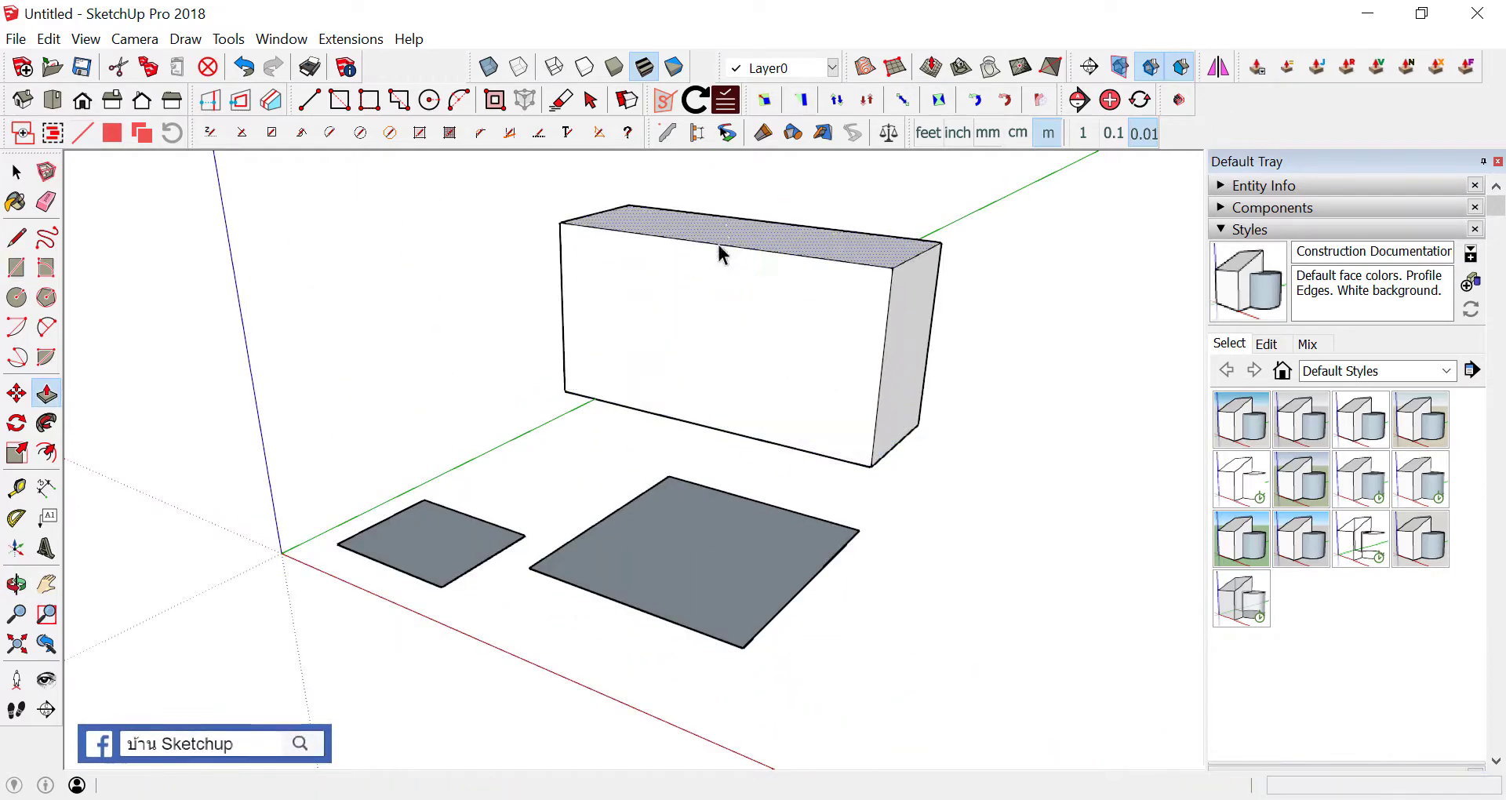
{"action": "key", "text": "space"}
{"action": "scroll", "coordinate": [615, 376], "scroll_direction": "down", "scroll_amount": 2}
{"action": "scroll", "coordinate": [645, 410], "scroll_direction": "down", "scroll_amount": 1}
{"action": "scroll", "coordinate": [689, 370], "scroll_direction": "down", "scroll_amount": 1}
{"action": "scroll", "coordinate": [710, 321], "scroll_direction": "up", "scroll_amount": 2}
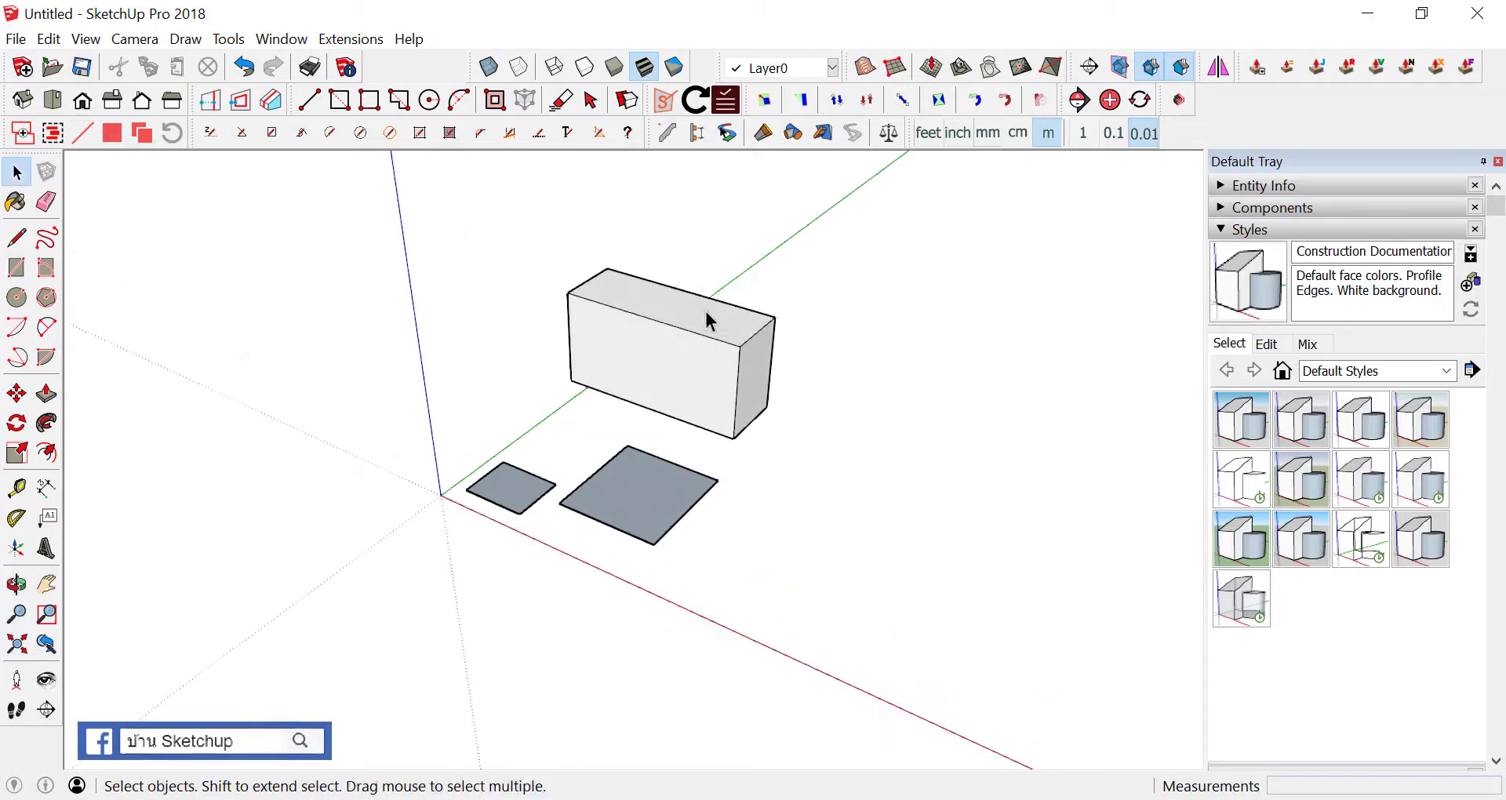
{"action": "scroll", "coordinate": [528, 514], "scroll_direction": "up", "scroll_amount": 3}
{"action": "middle_click_drag", "start_coordinate": [548, 515], "coordinate": [560, 521]}
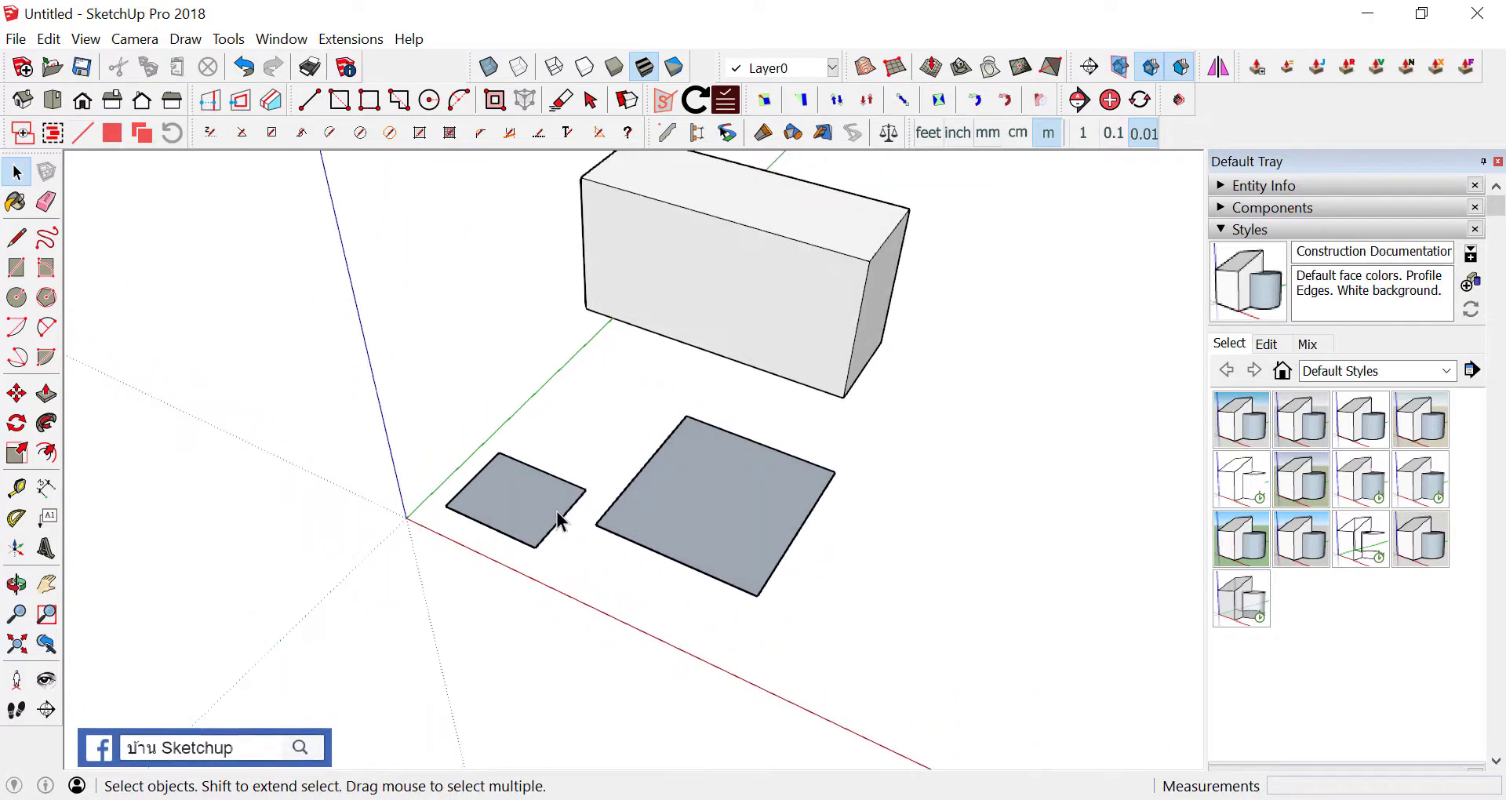
{"action": "scroll", "coordinate": [560, 521], "scroll_direction": "up", "scroll_amount": 2}
Select the small rectangle's edges, ending with its left and top edges added together
{"action": "left_click", "coordinate": [563, 522]}
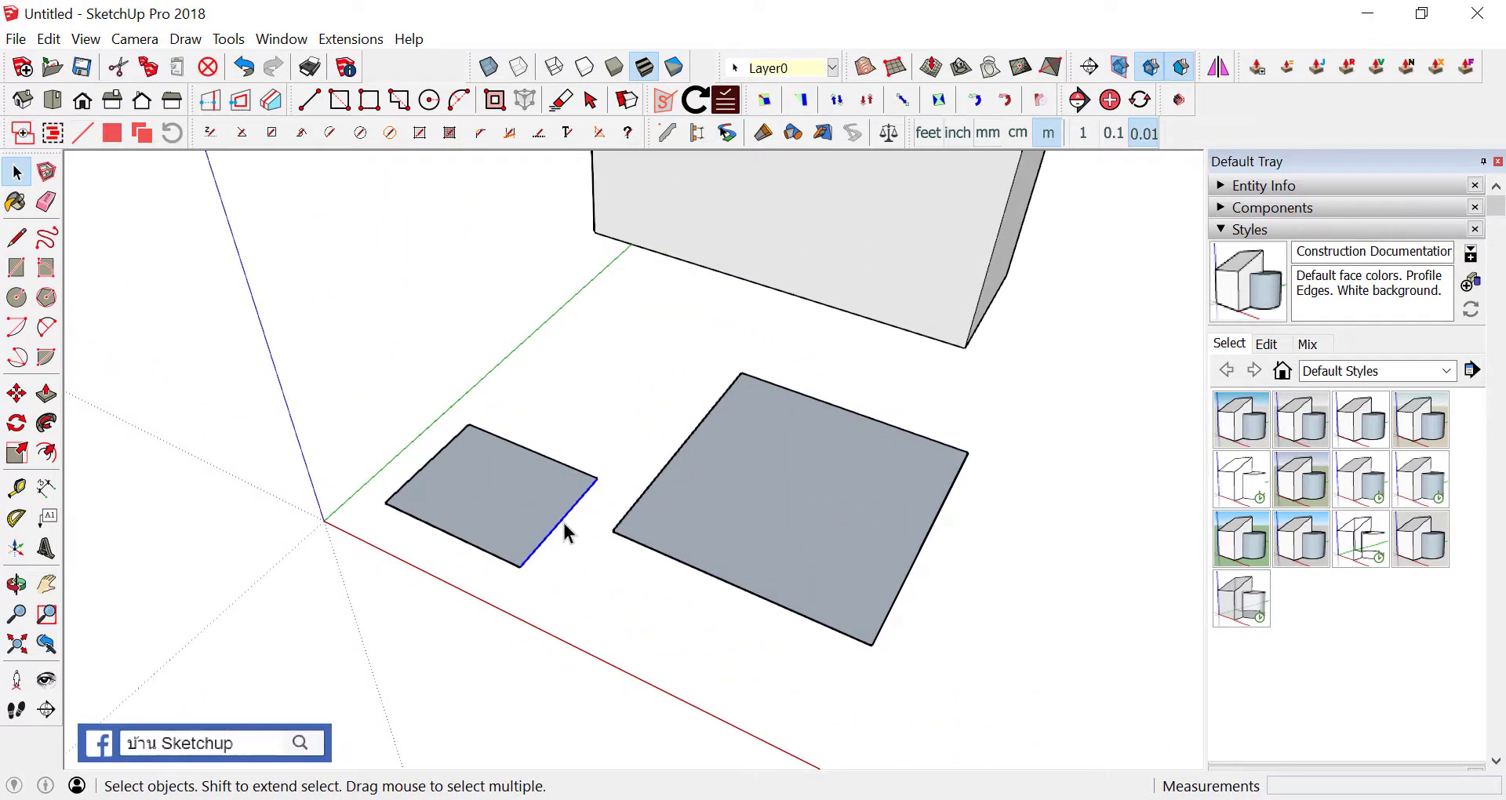
{"action": "left_click", "coordinate": [539, 455]}
{"action": "left_click", "coordinate": [444, 448]}
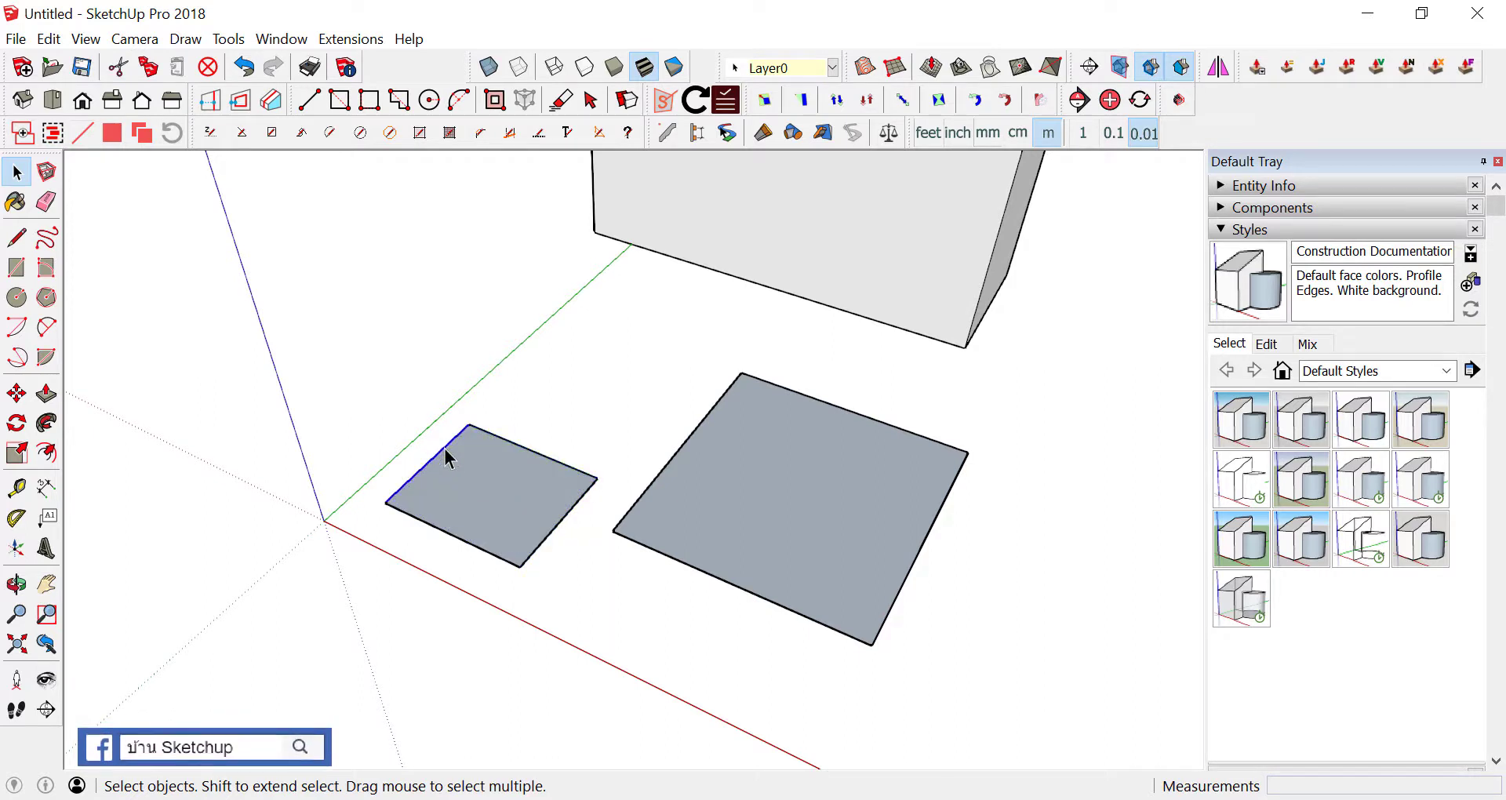
{"action": "left_click", "coordinate": [446, 535]}
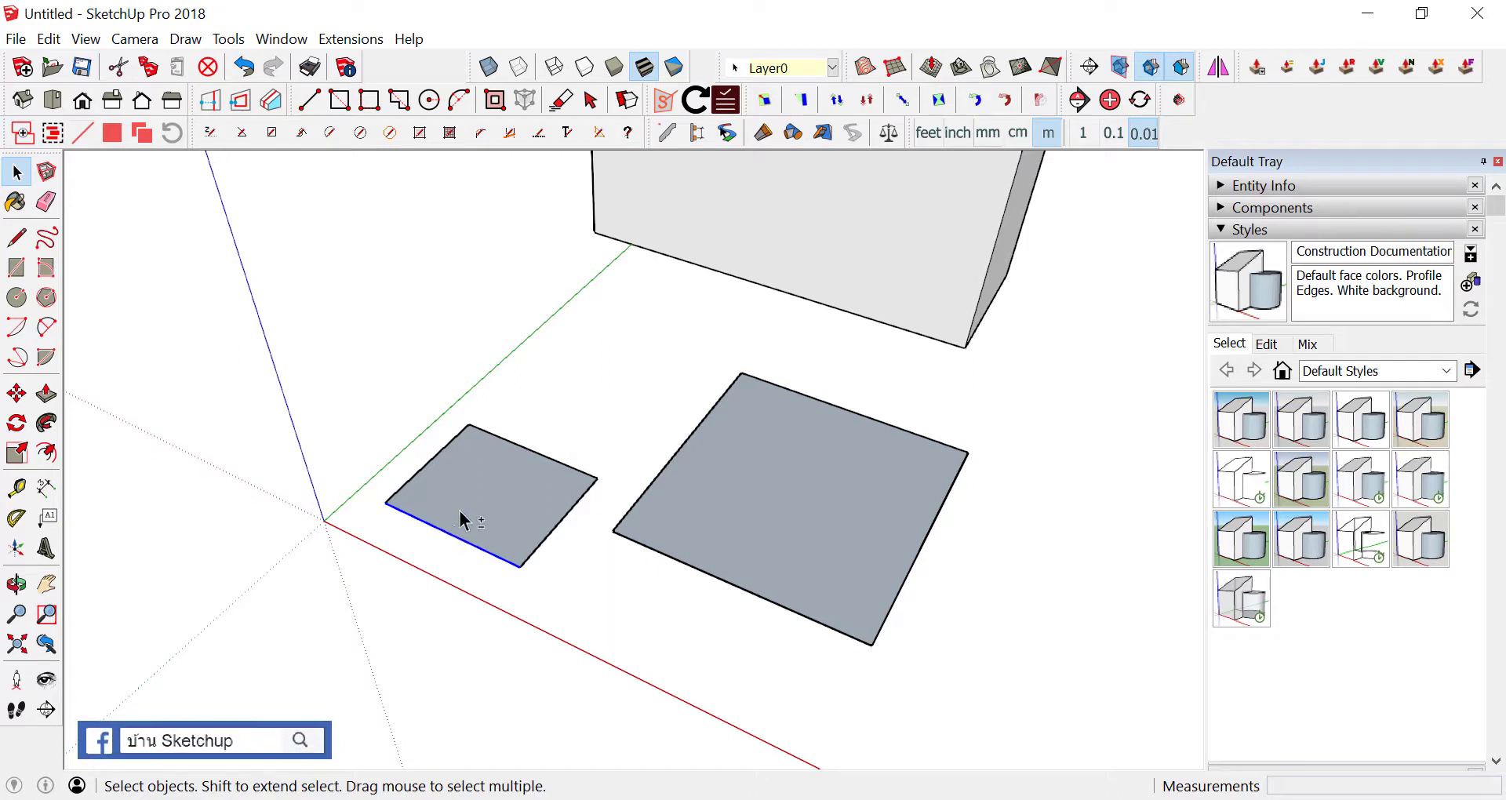
{"action": "left_click", "coordinate": [424, 466], "text": "shift"}
{"action": "left_click", "coordinate": [553, 461], "text": "shift"}
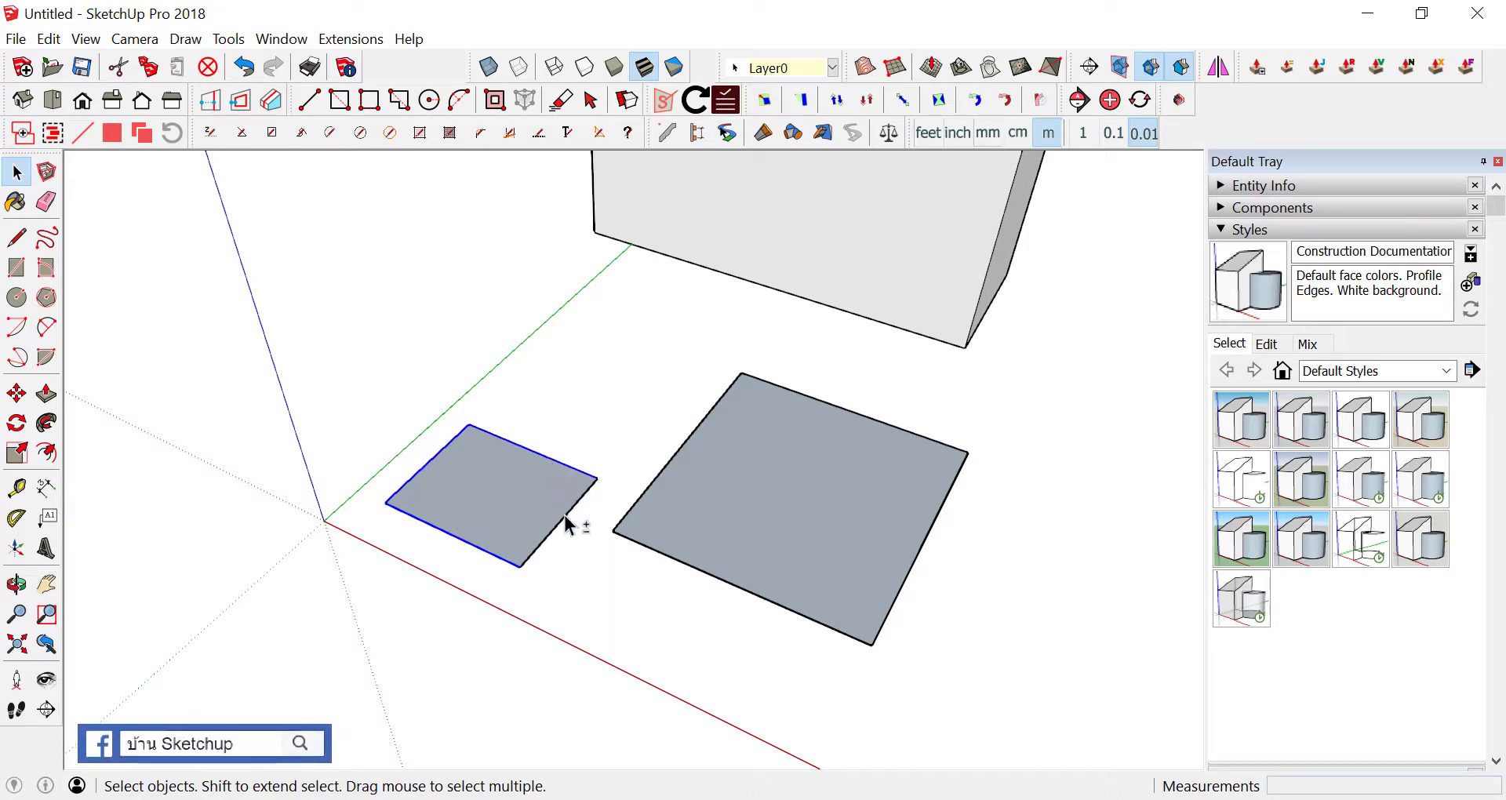
Add the large rectangle's four edges to the selection, then remove them all again
{"action": "left_click", "coordinate": [649, 488], "text": "shift"}
{"action": "left_click", "coordinate": [655, 550], "text": "shift"}
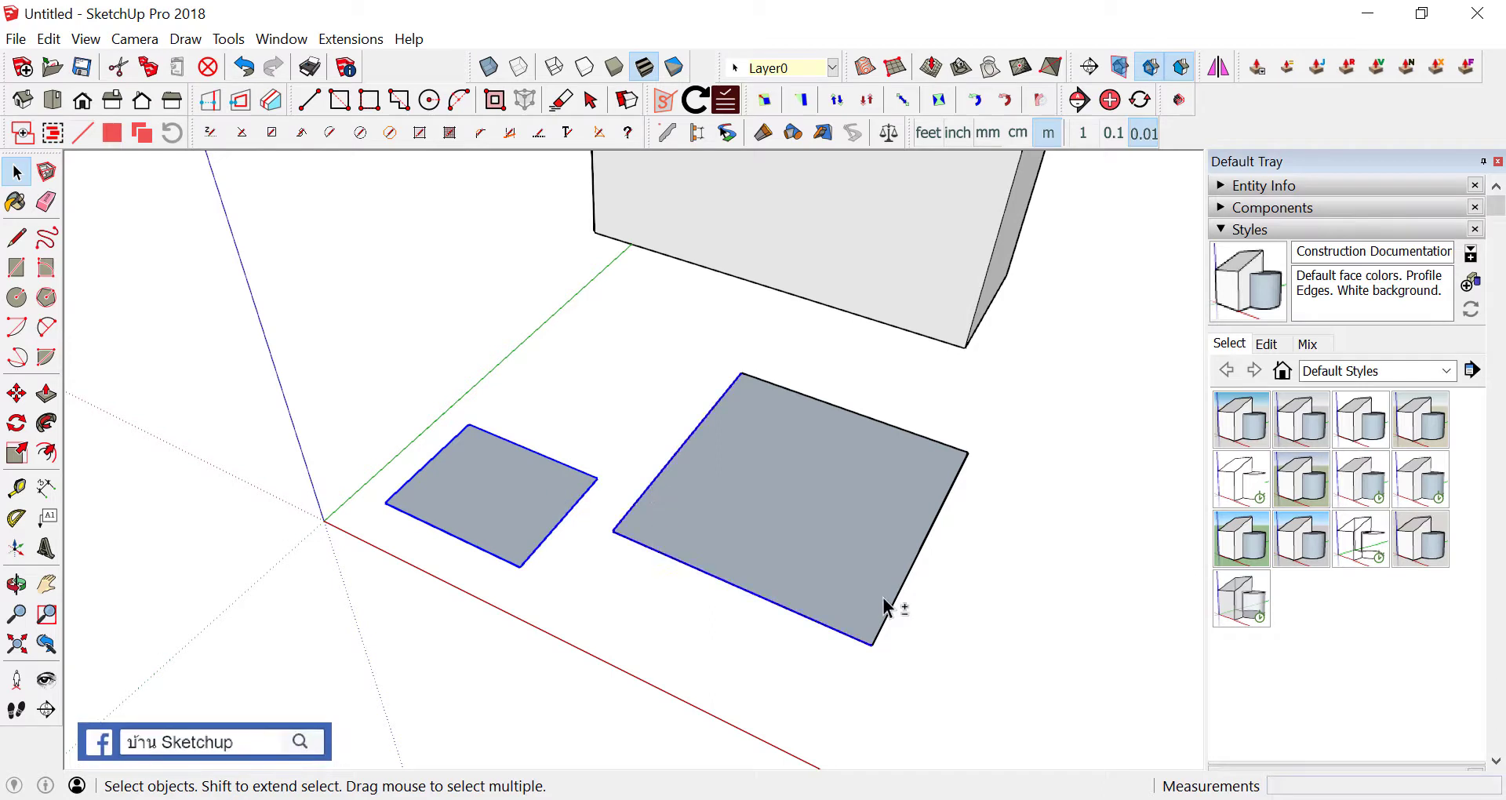
{"action": "left_click", "coordinate": [909, 594], "text": "shift"}
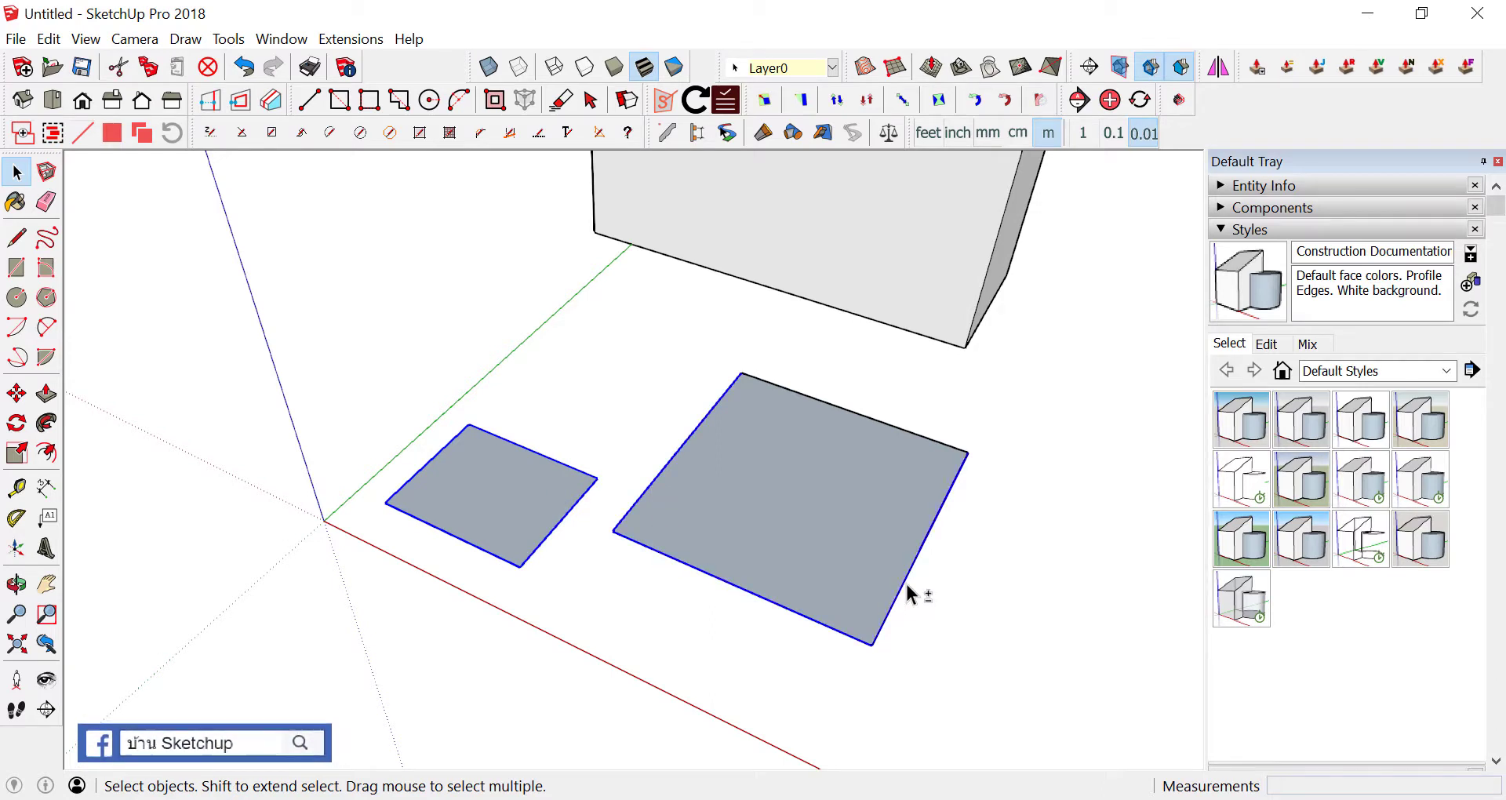
{"action": "left_click", "coordinate": [939, 444], "text": "shift"}
{"action": "left_click", "coordinate": [934, 446], "text": "shift"}
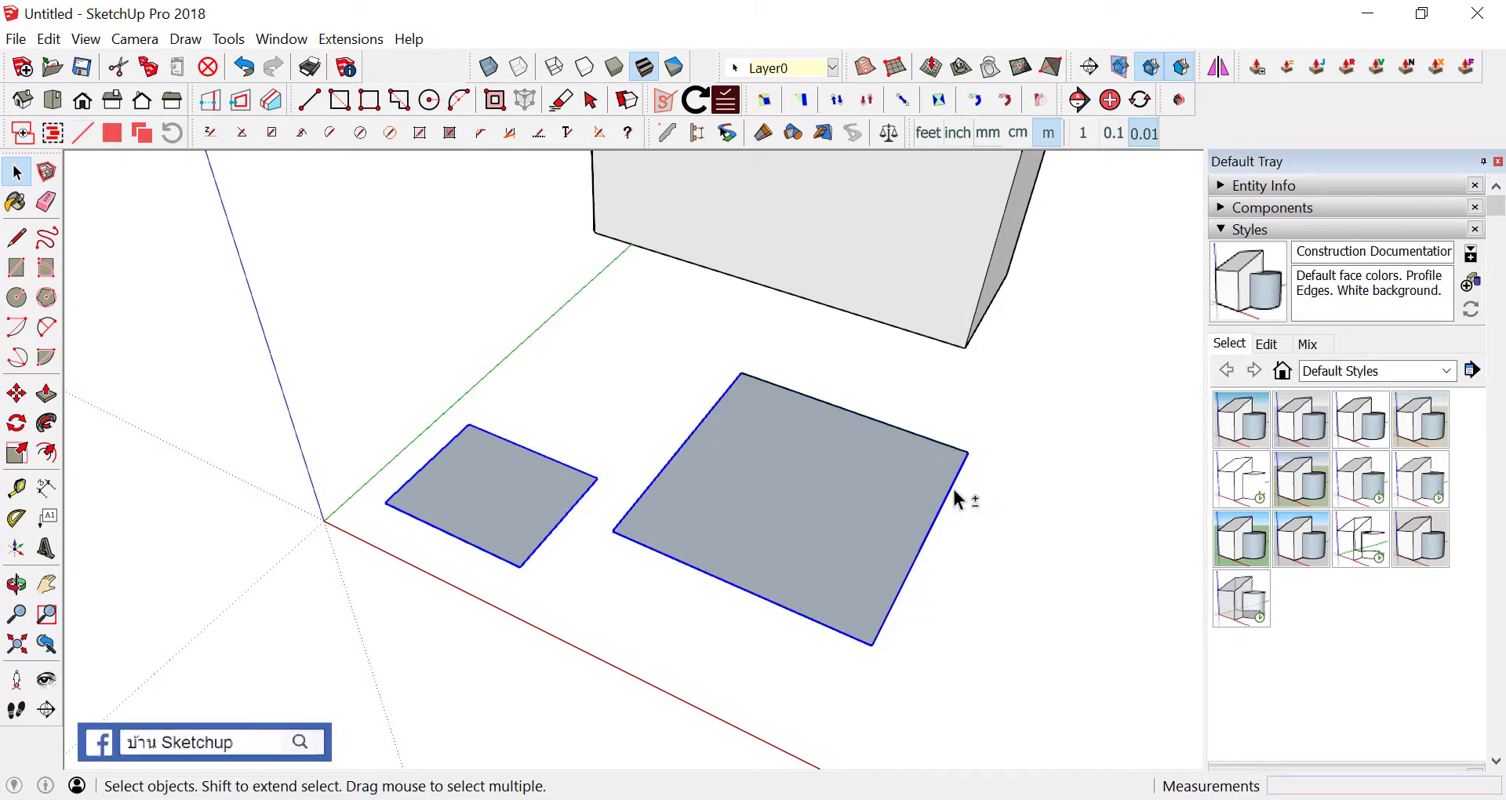
{"action": "left_click", "coordinate": [956, 493], "text": "shift"}
{"action": "left_click", "coordinate": [762, 600], "text": "shift"}
{"action": "left_click", "coordinate": [663, 474], "text": "shift"}
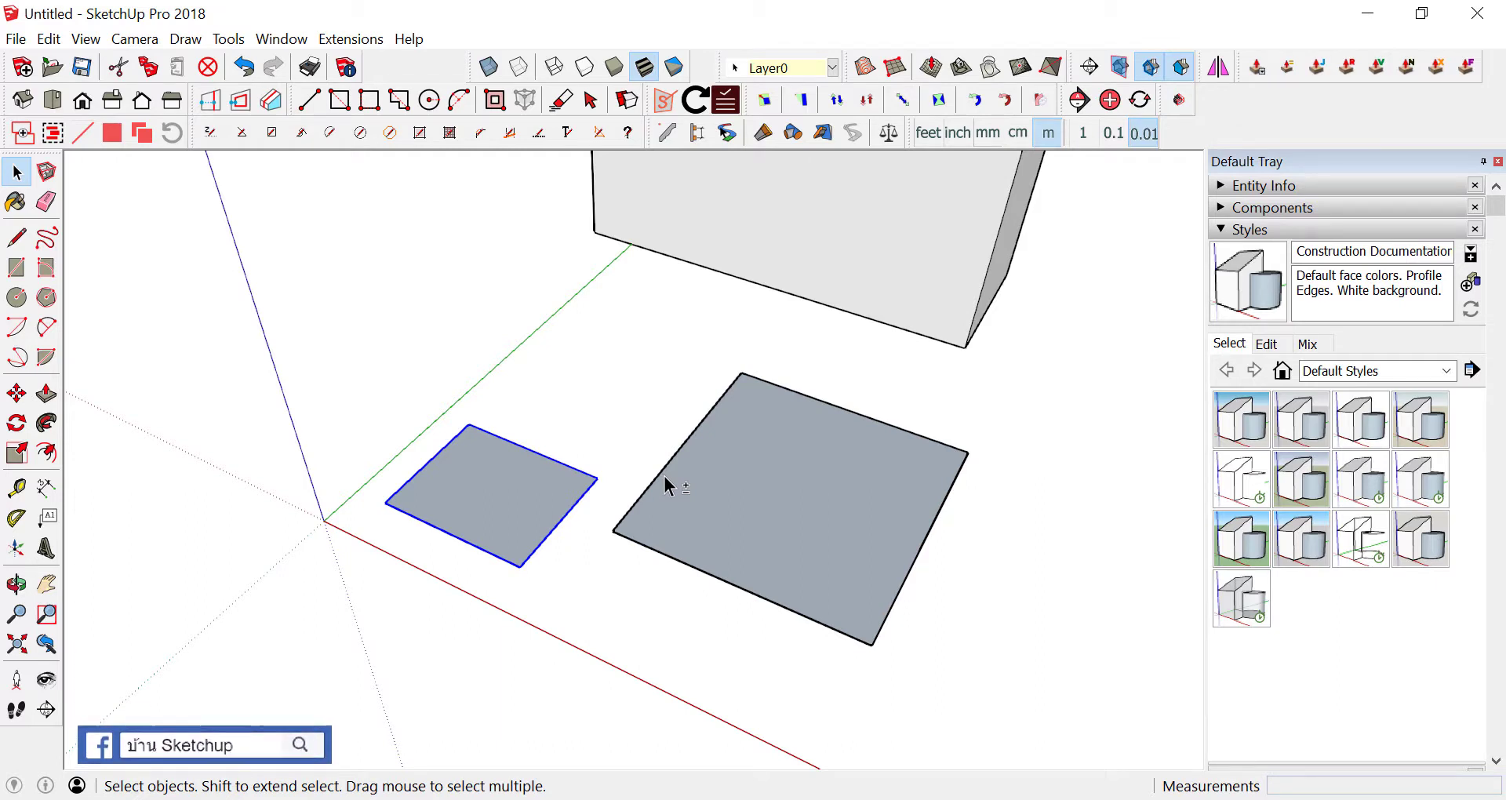
Try selecting the large rectangle's face and edge, then the box's top, front and end faces
{"action": "scroll", "coordinate": [663, 475], "scroll_direction": "down", "scroll_amount": 3}
{"action": "left_click", "coordinate": [628, 594]}
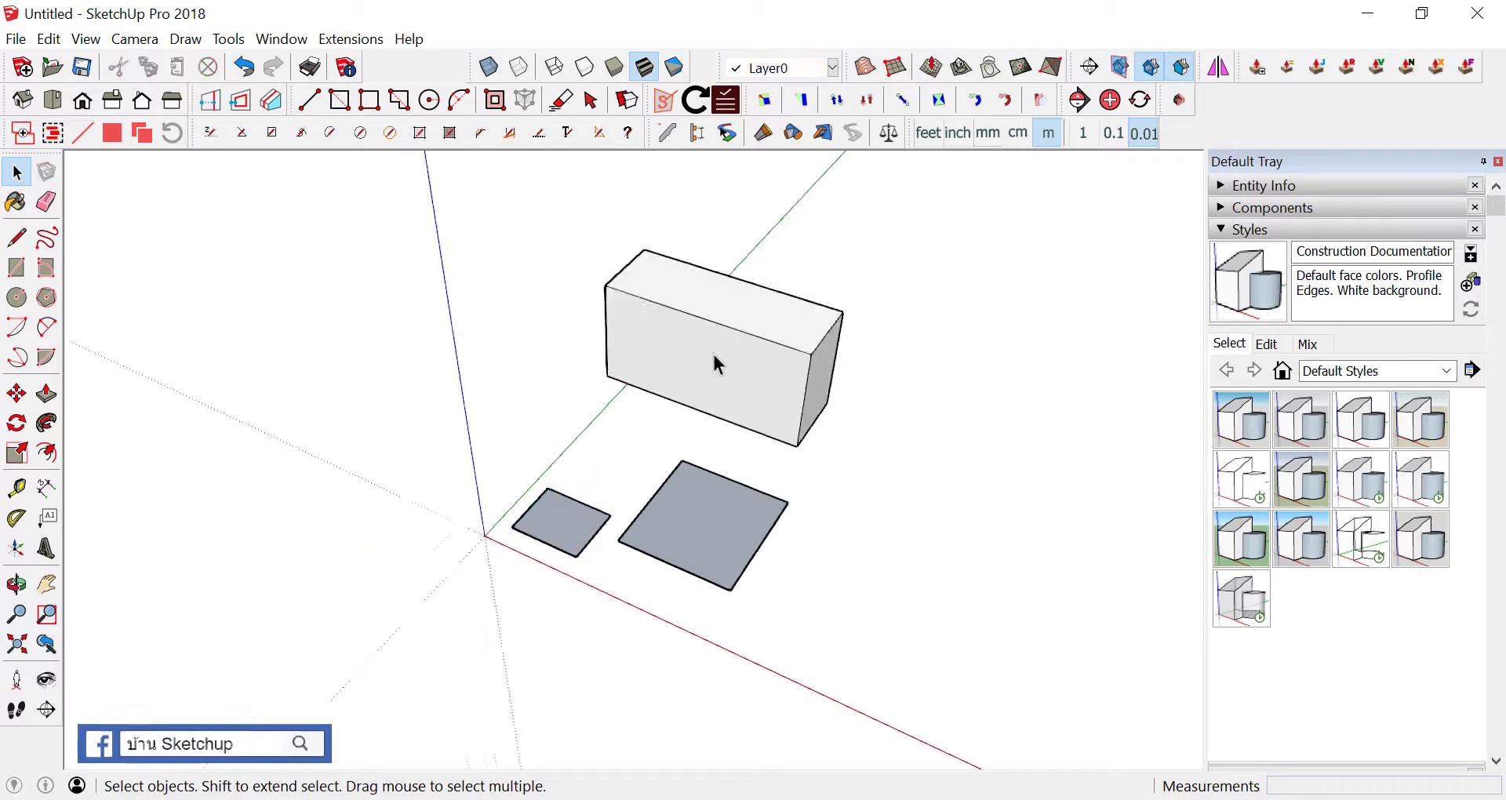
{"action": "middle_click_drag", "start_coordinate": [628, 595], "coordinate": [713, 351]}
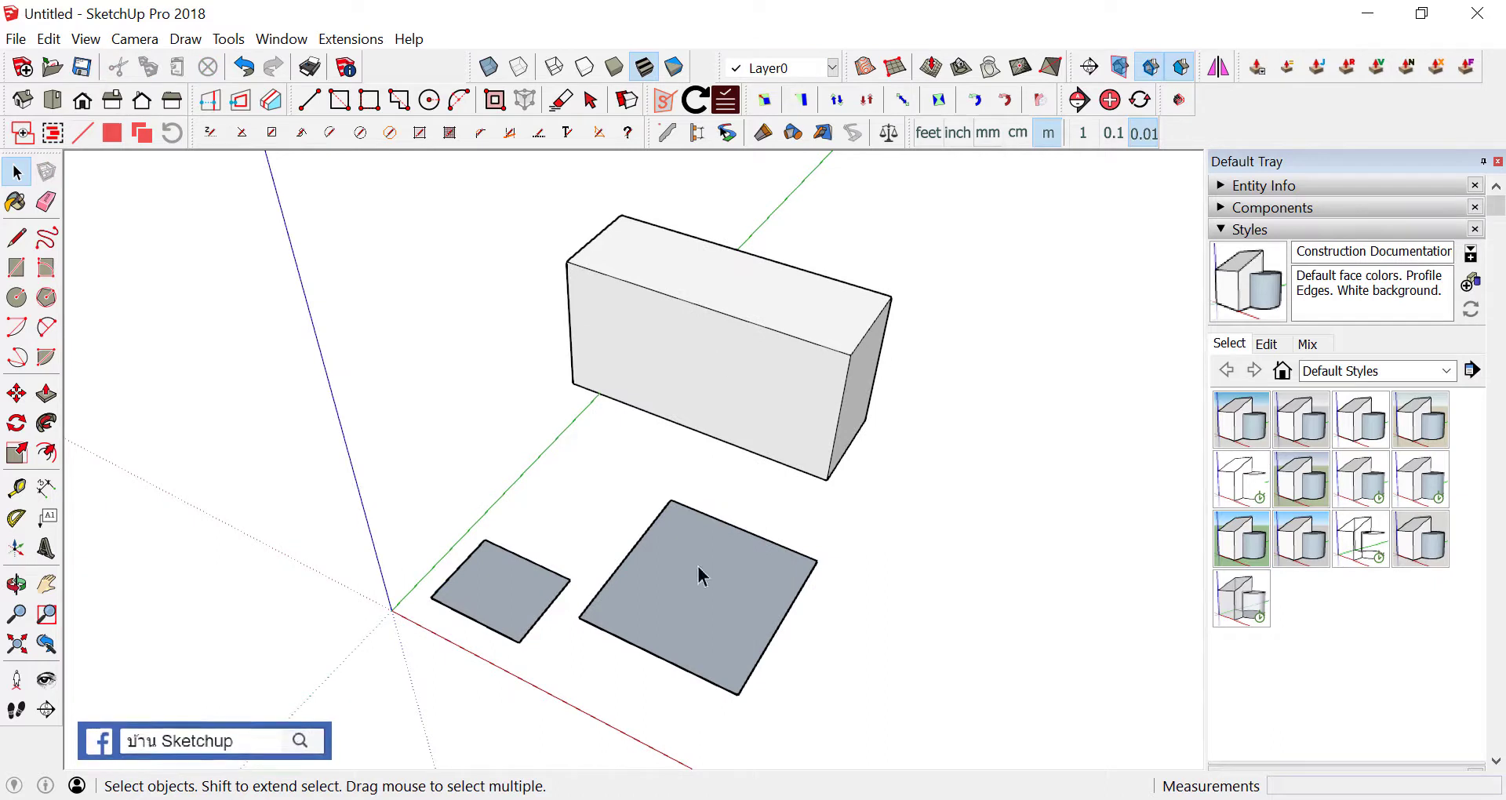
{"action": "left_click", "coordinate": [697, 609]}
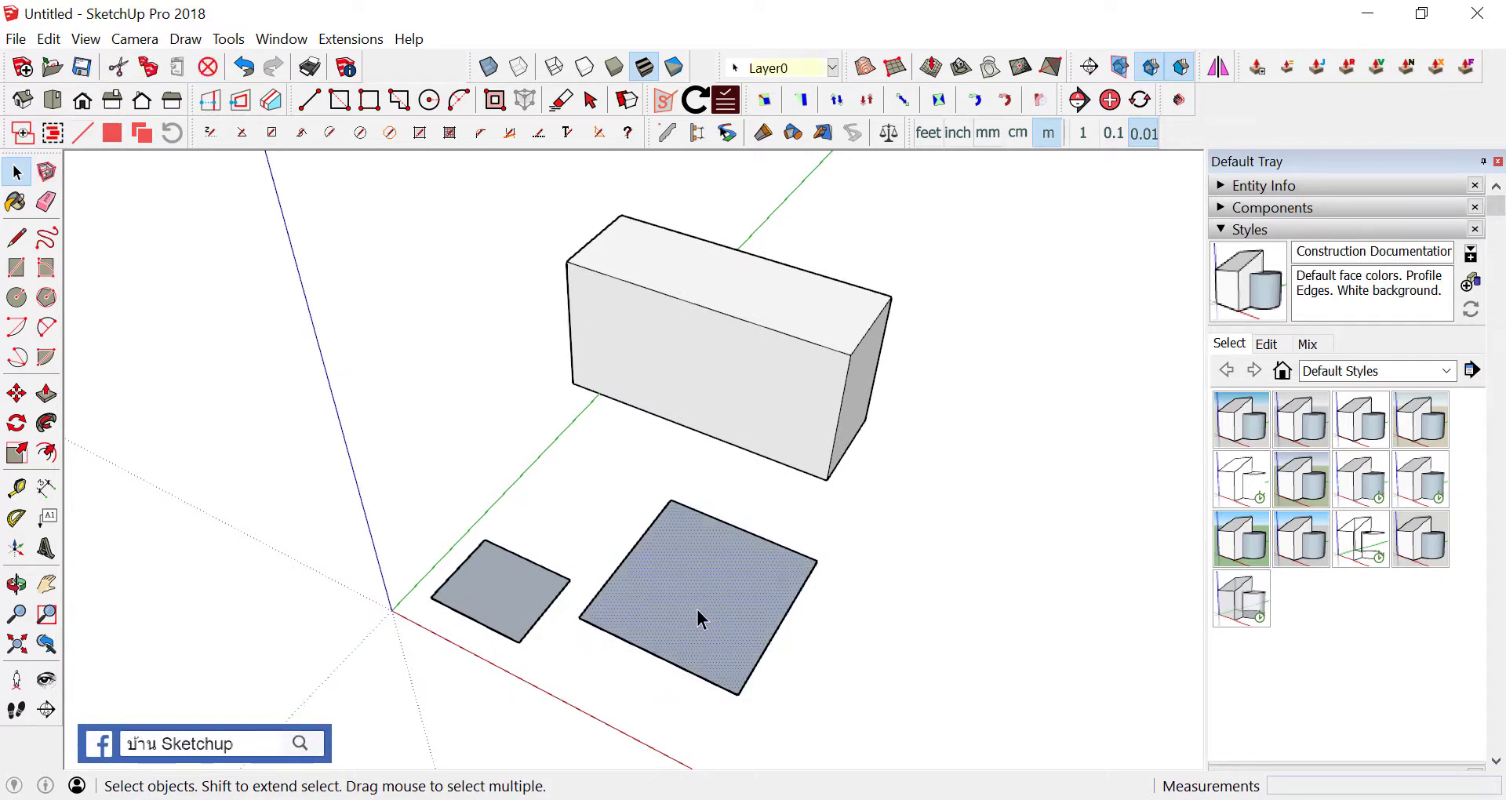
{"action": "left_click", "coordinate": [647, 547]}
{"action": "left_click", "coordinate": [837, 236]}
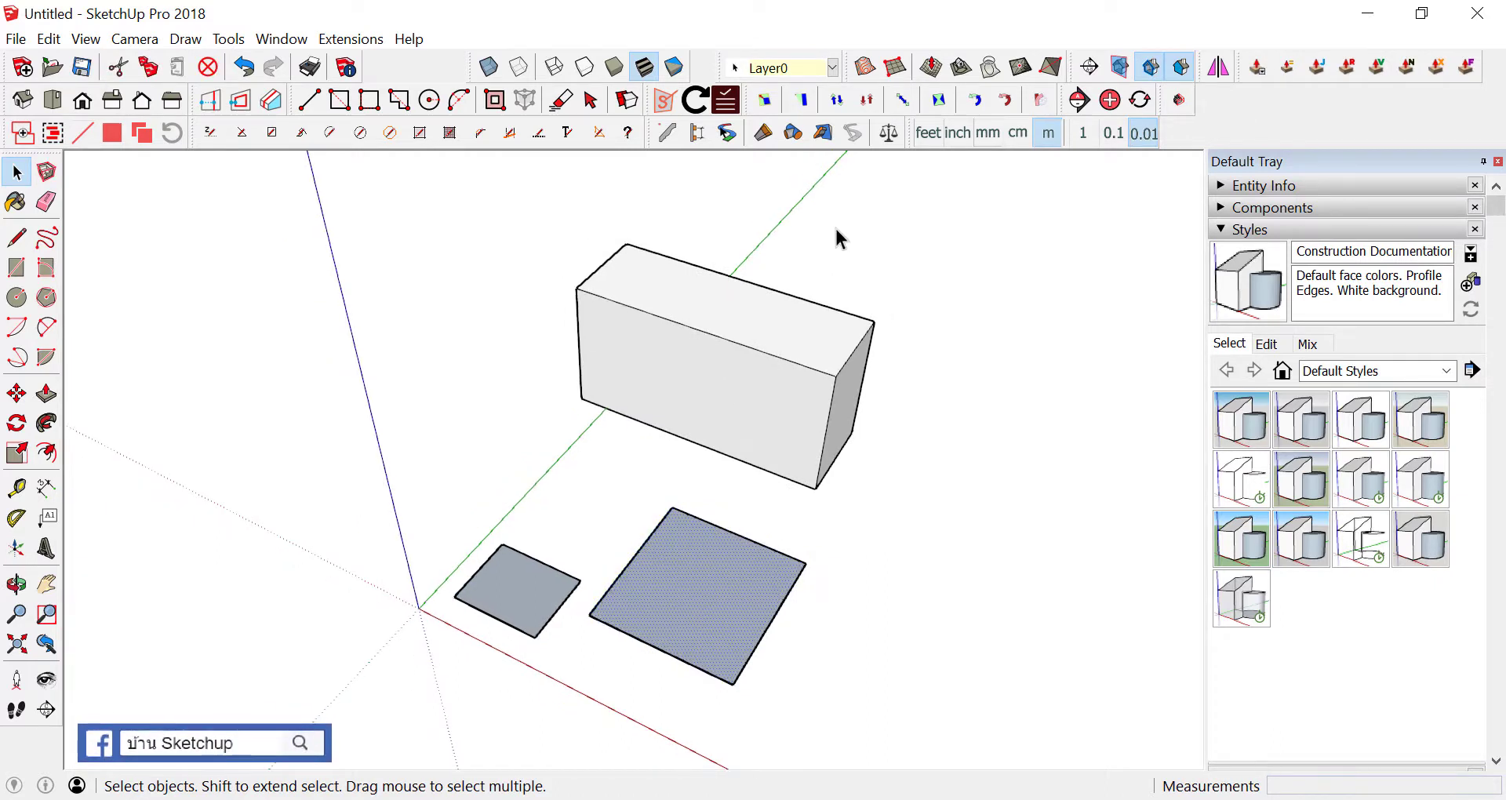
{"action": "mouse_move", "coordinate": [722, 444]}
{"action": "middle_mouse_down"}
{"action": "mouse_move", "coordinate": [723, 383]}
{"action": "mouse_move", "coordinate": [803, 209]}
{"action": "mouse_move", "coordinate": [786, 274]}
{"action": "middle_mouse_up"}
{"action": "left_click", "coordinate": [726, 383]}
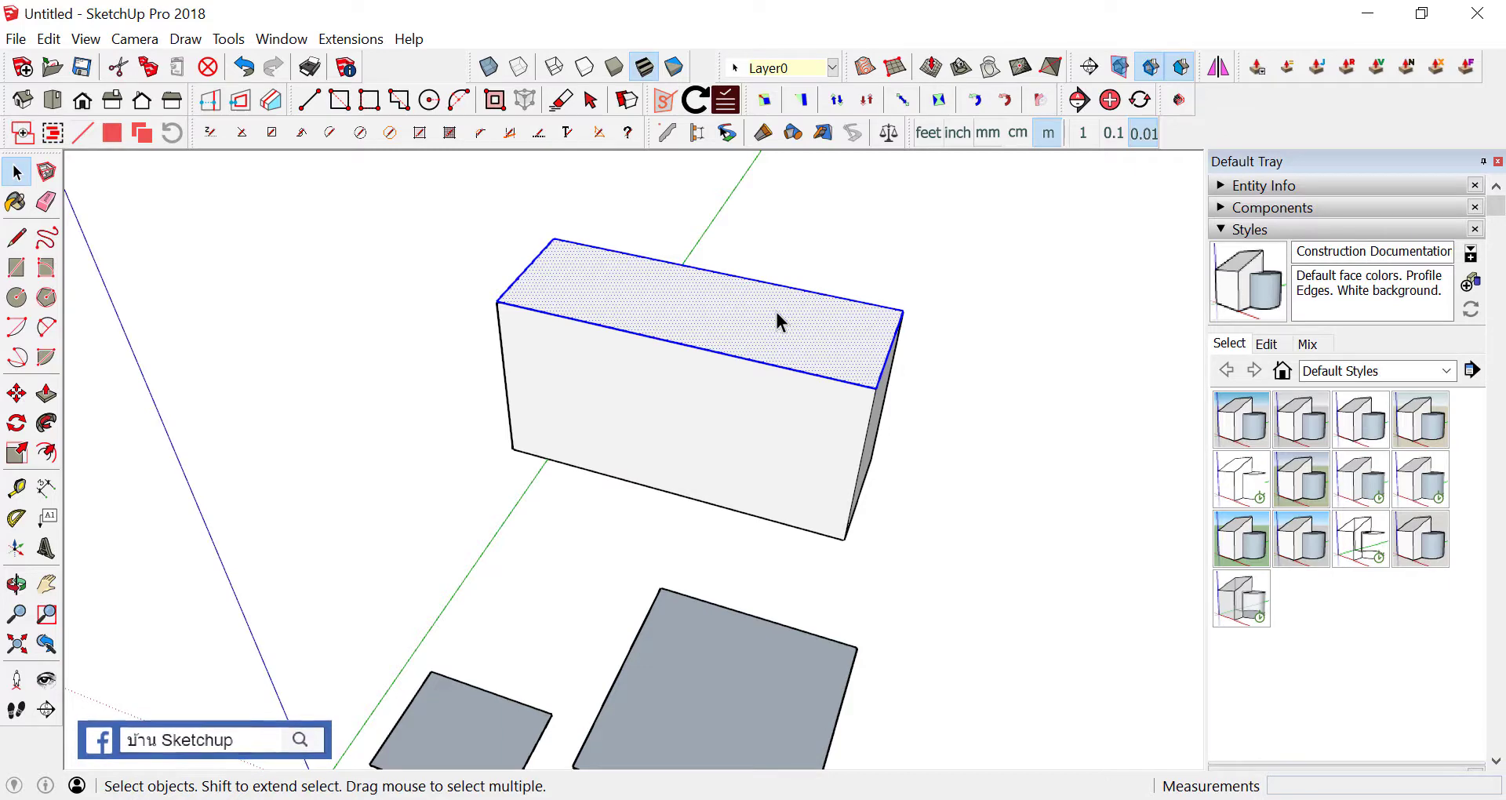
{"action": "left_click", "coordinate": [673, 398]}
{"action": "left_click", "coordinate": [693, 329]}
{"action": "mouse_move", "coordinate": [692, 329]}
{"action": "middle_mouse_down"}
{"action": "mouse_move", "coordinate": [558, 221]}
{"action": "mouse_move", "coordinate": [671, 387]}
{"action": "middle_mouse_up"}
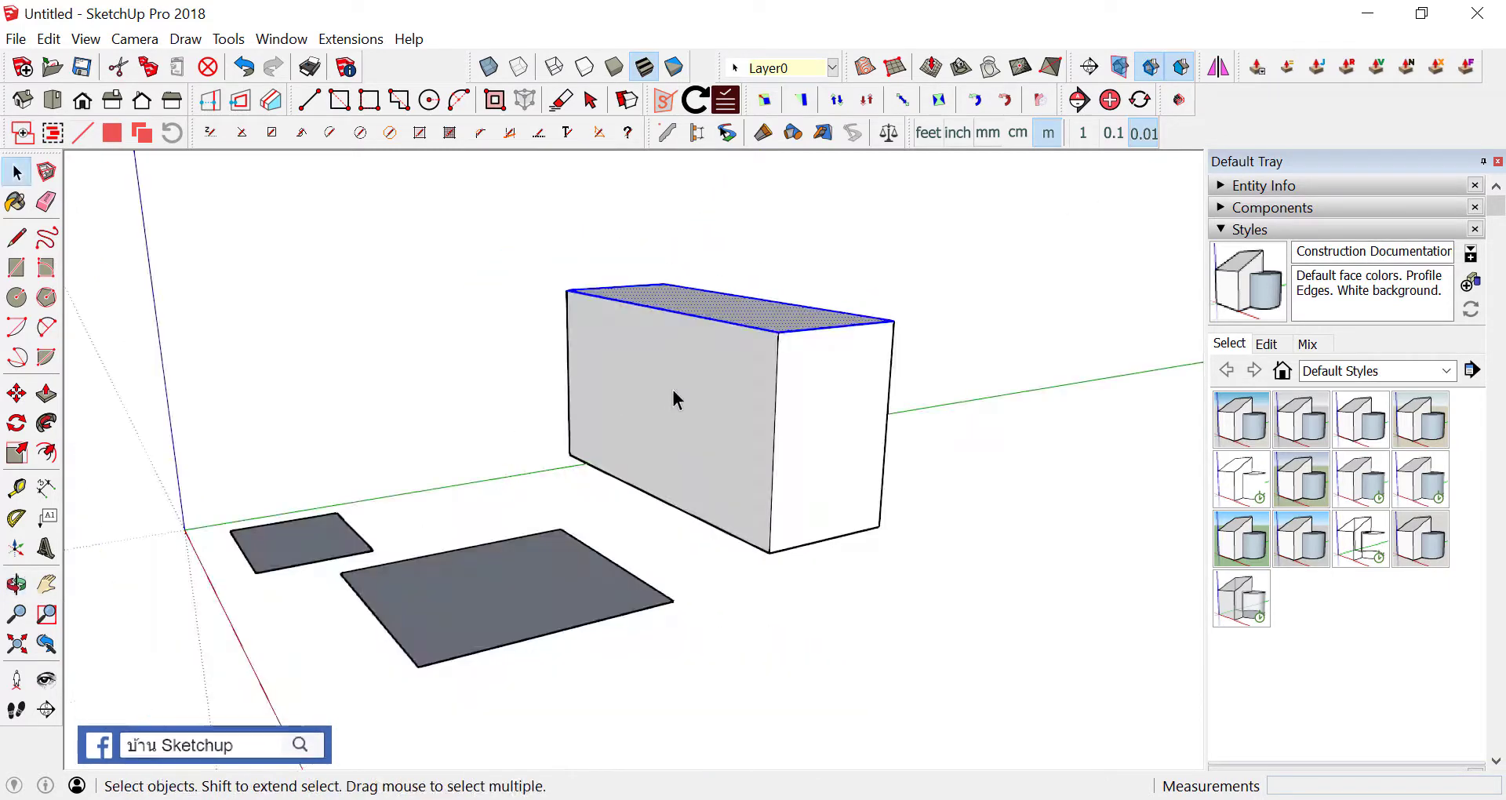
{"action": "left_click", "coordinate": [672, 387]}
{"action": "left_click", "coordinate": [837, 408]}
{"action": "middle_click_drag", "start_coordinate": [778, 355], "coordinate": [731, 285]}
Build and clear a top, front and end face selection, then select only the box's long front face
{"action": "left_click", "coordinate": [735, 298]}
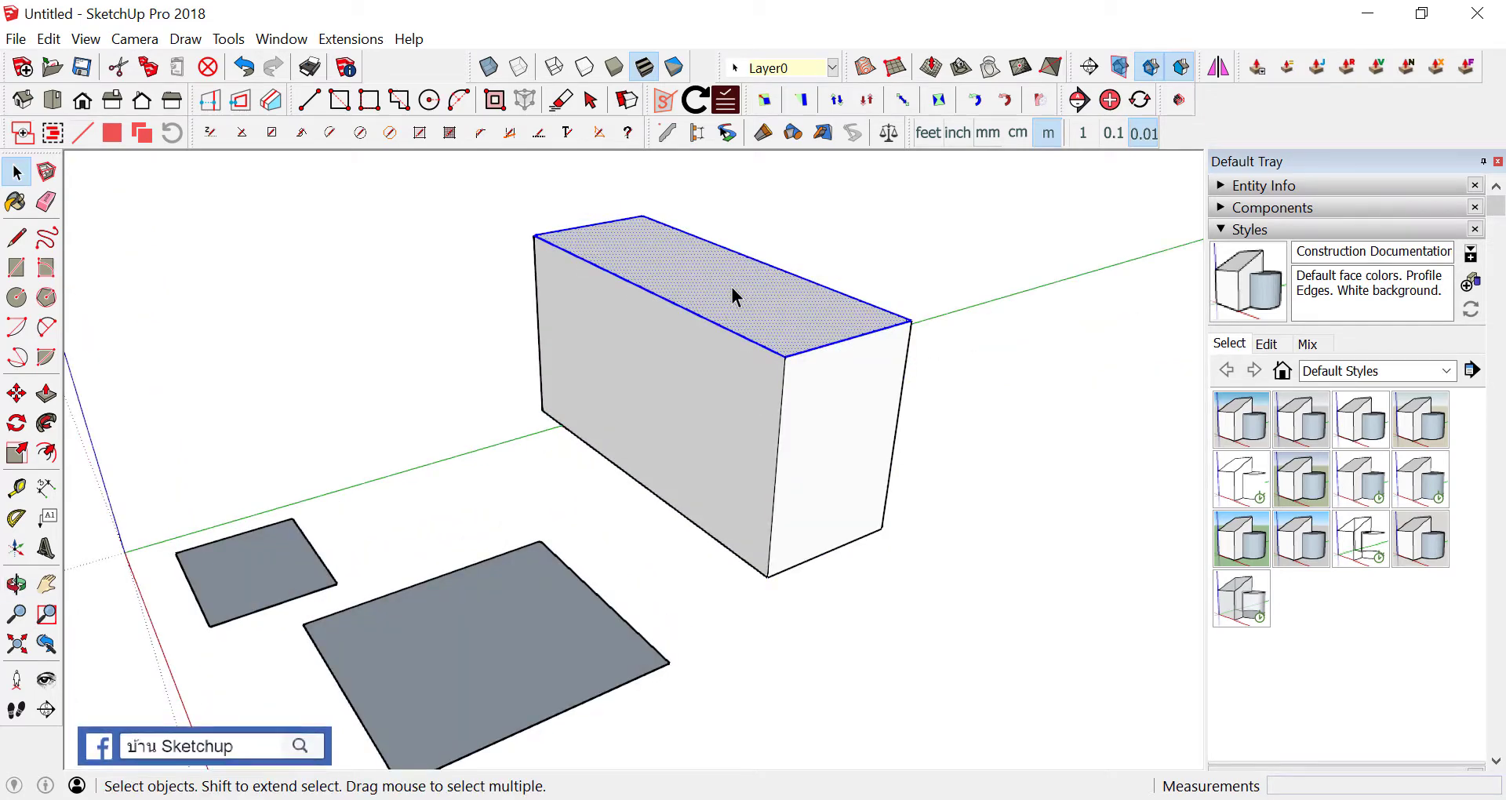
{"action": "left_click", "coordinate": [694, 381], "text": "shift"}
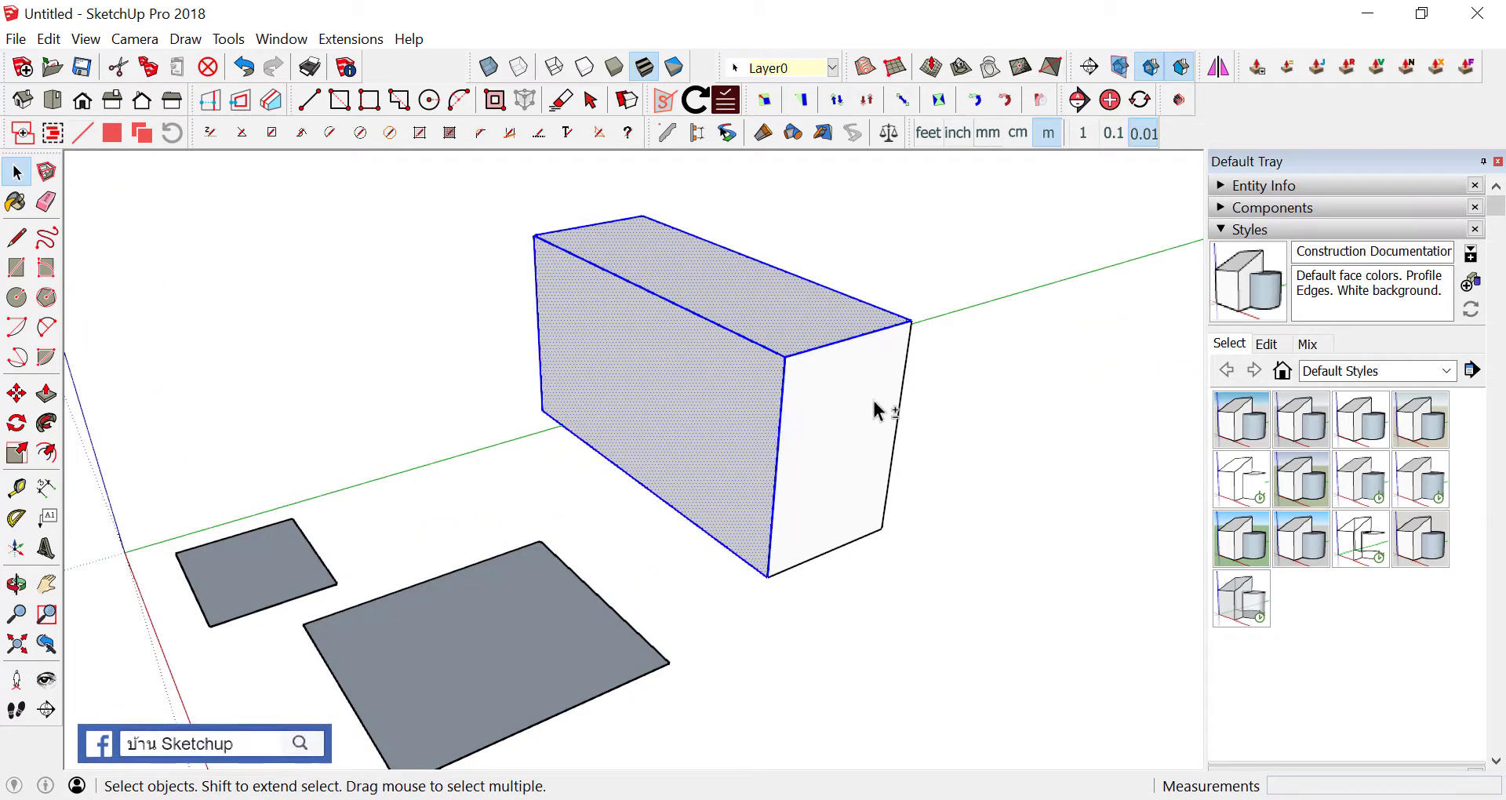
{"action": "left_click", "coordinate": [847, 387], "text": "shift"}
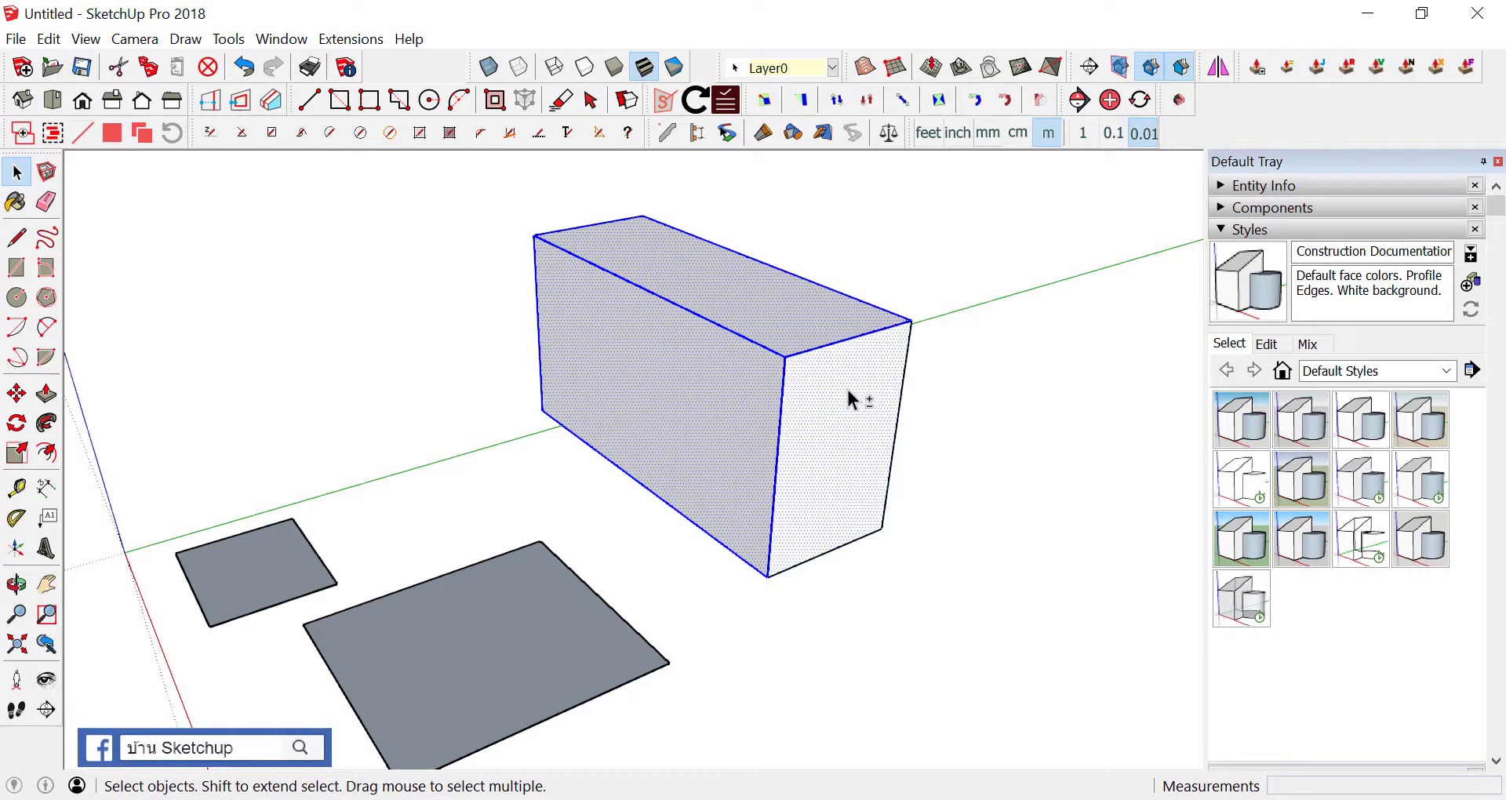
{"action": "left_click", "coordinate": [709, 418], "text": "shift"}
{"action": "left_click", "coordinate": [754, 321], "text": "shift"}
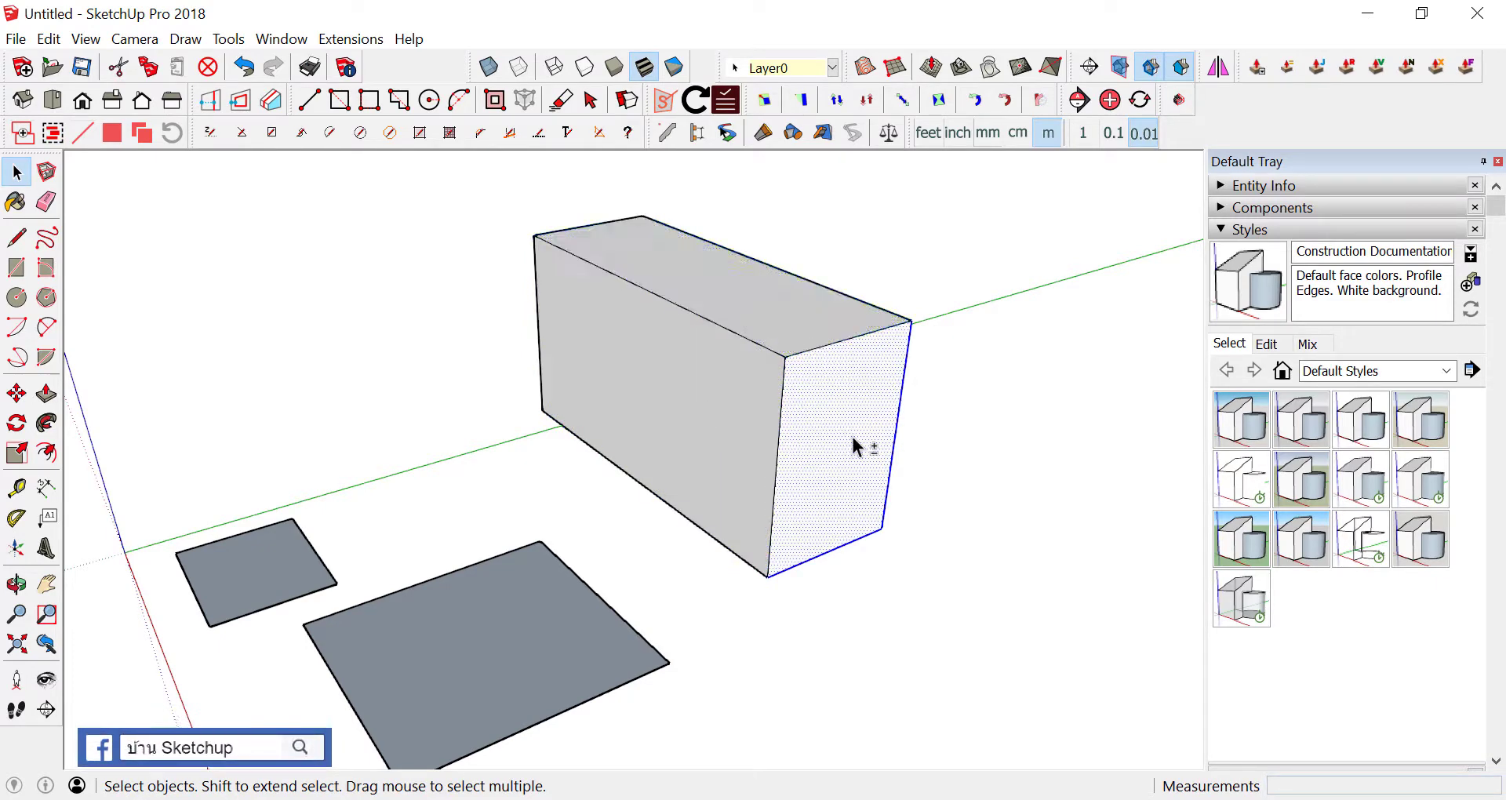
{"action": "left_click", "coordinate": [855, 444], "text": "shift"}
{"action": "mouse_move", "coordinate": [855, 445]}
{"action": "middle_mouse_down"}
{"action": "mouse_move", "coordinate": [797, 393]}
{"action": "mouse_move", "coordinate": [836, 427]}
{"action": "mouse_move", "coordinate": [737, 373]}
{"action": "middle_mouse_up"}
{"action": "left_click", "coordinate": [737, 373]}
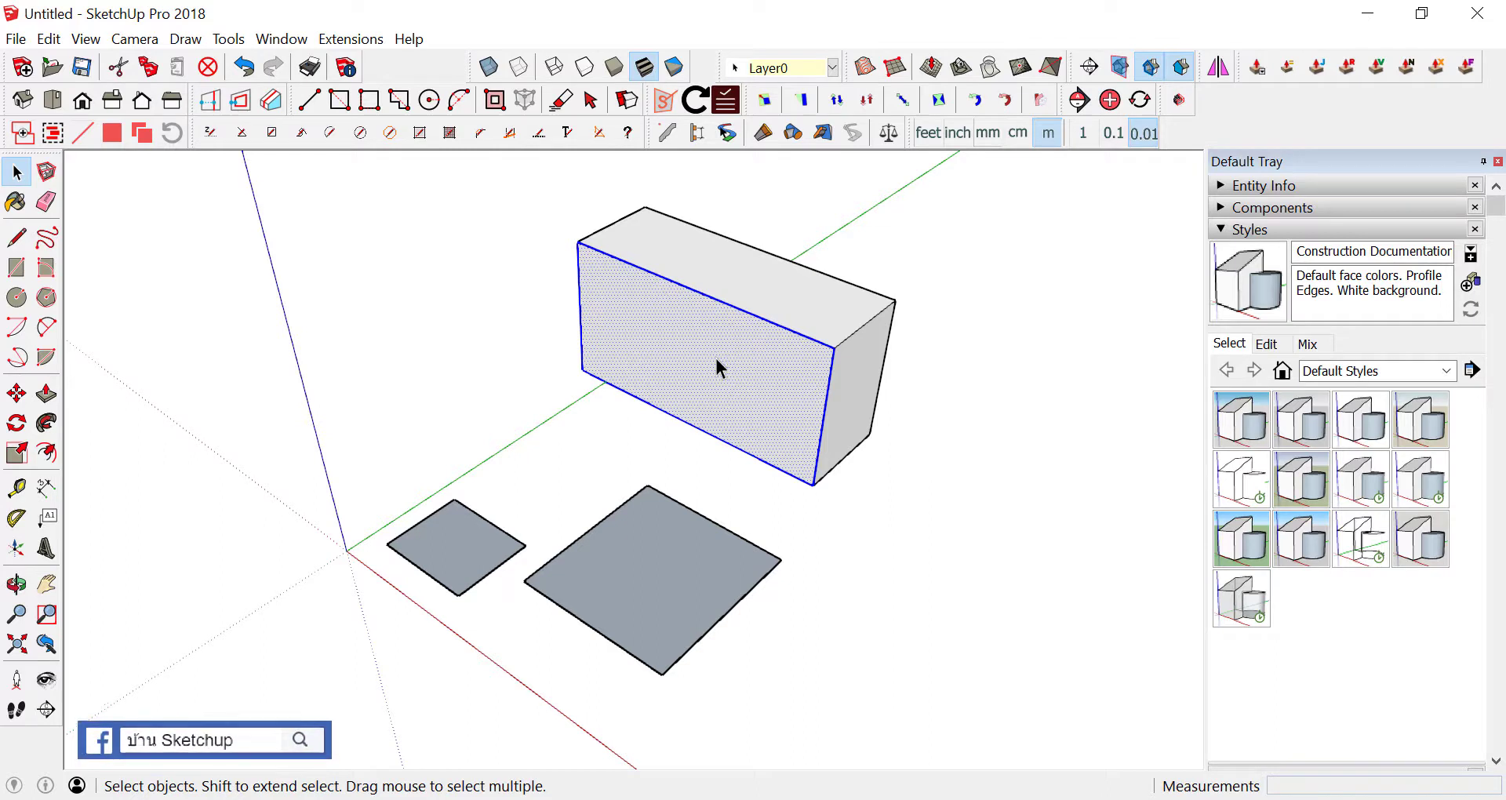
{"action": "triple_click", "coordinate": [717, 359]}
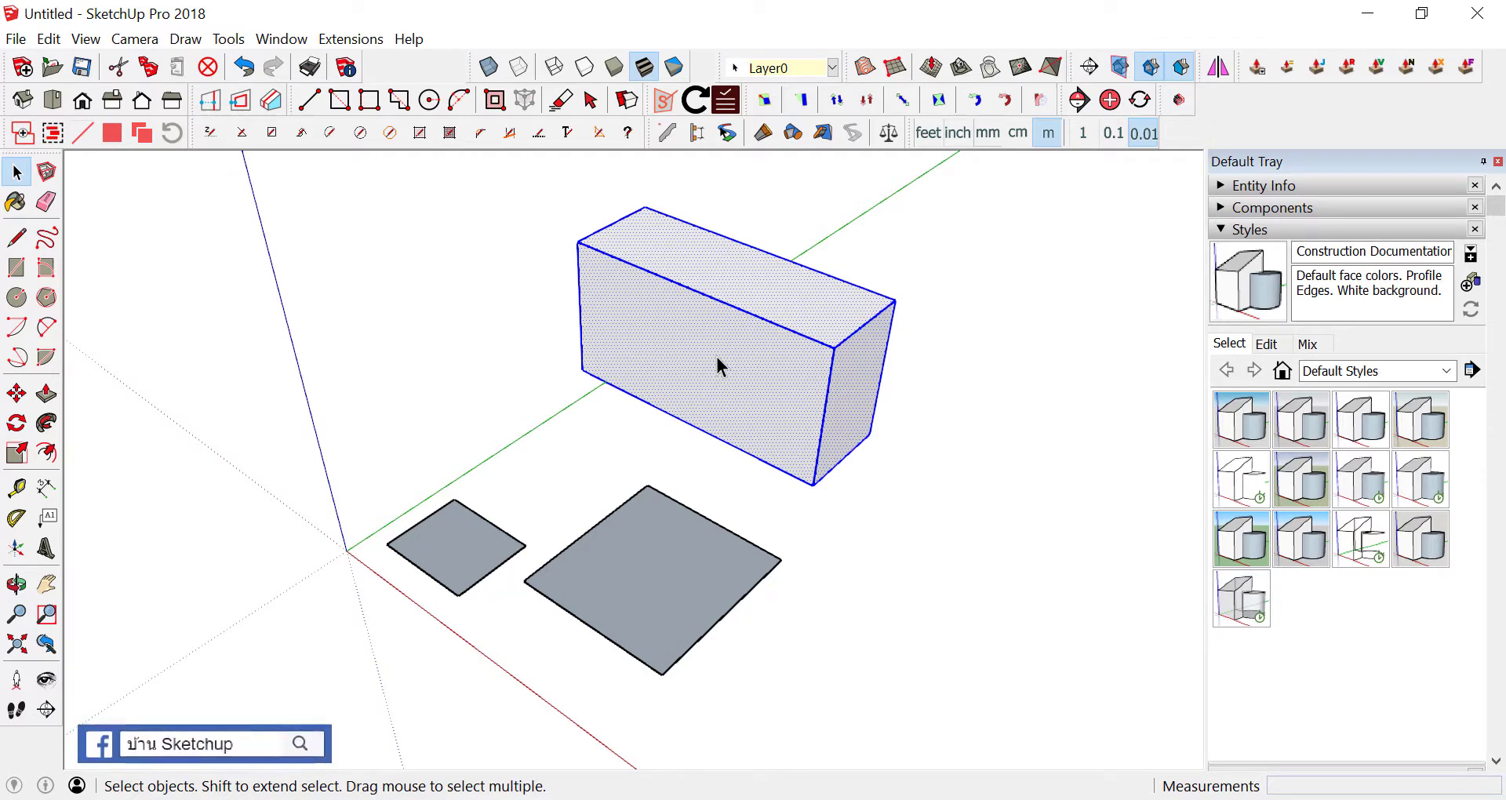
{"action": "middle_click_drag", "start_coordinate": [695, 494], "coordinate": [608, 456]}
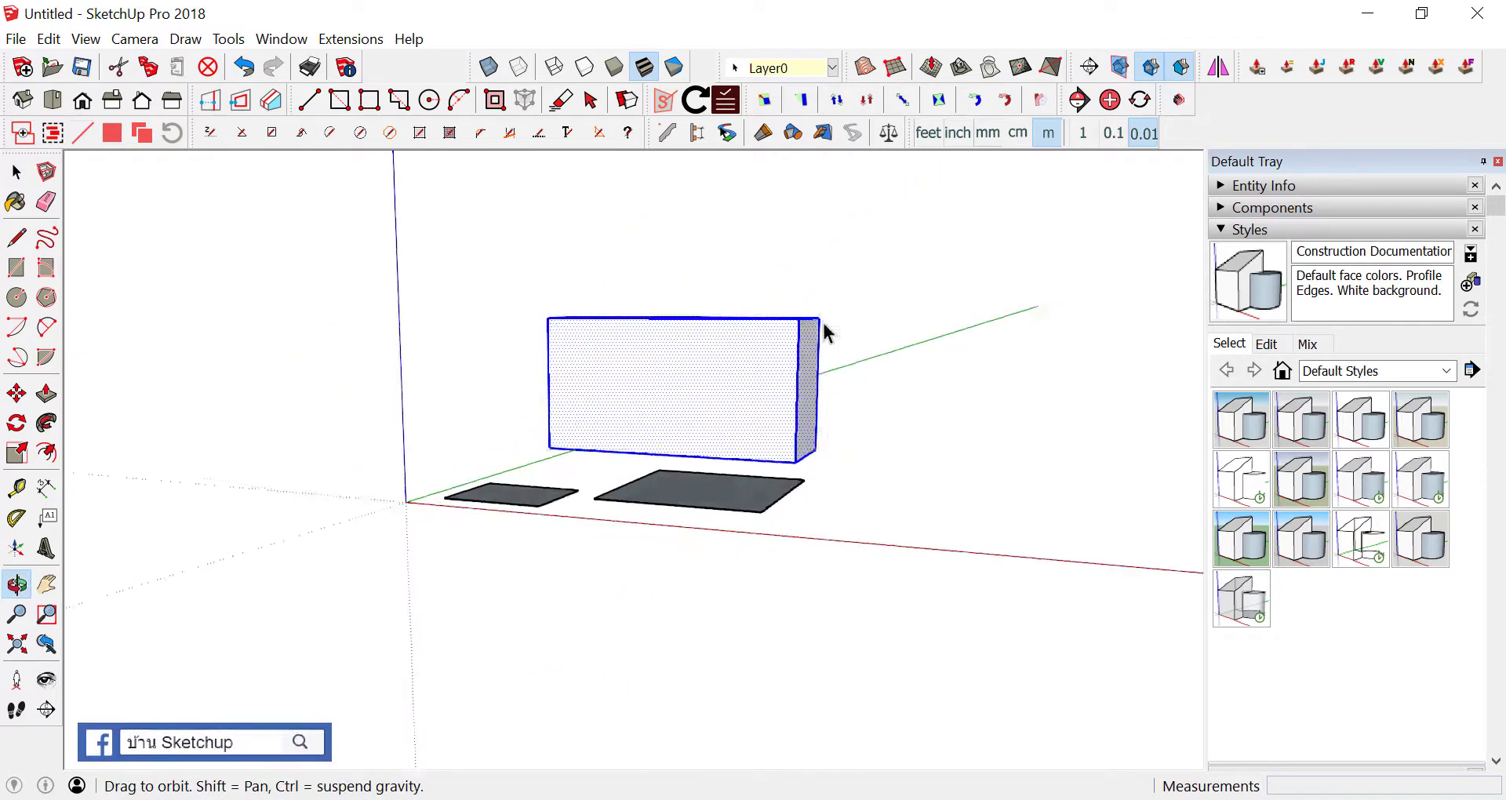
{"action": "left_click", "coordinate": [612, 466]}
{"action": "left_click_drag", "start_coordinate": [210, 174], "coordinate": [733, 666]}
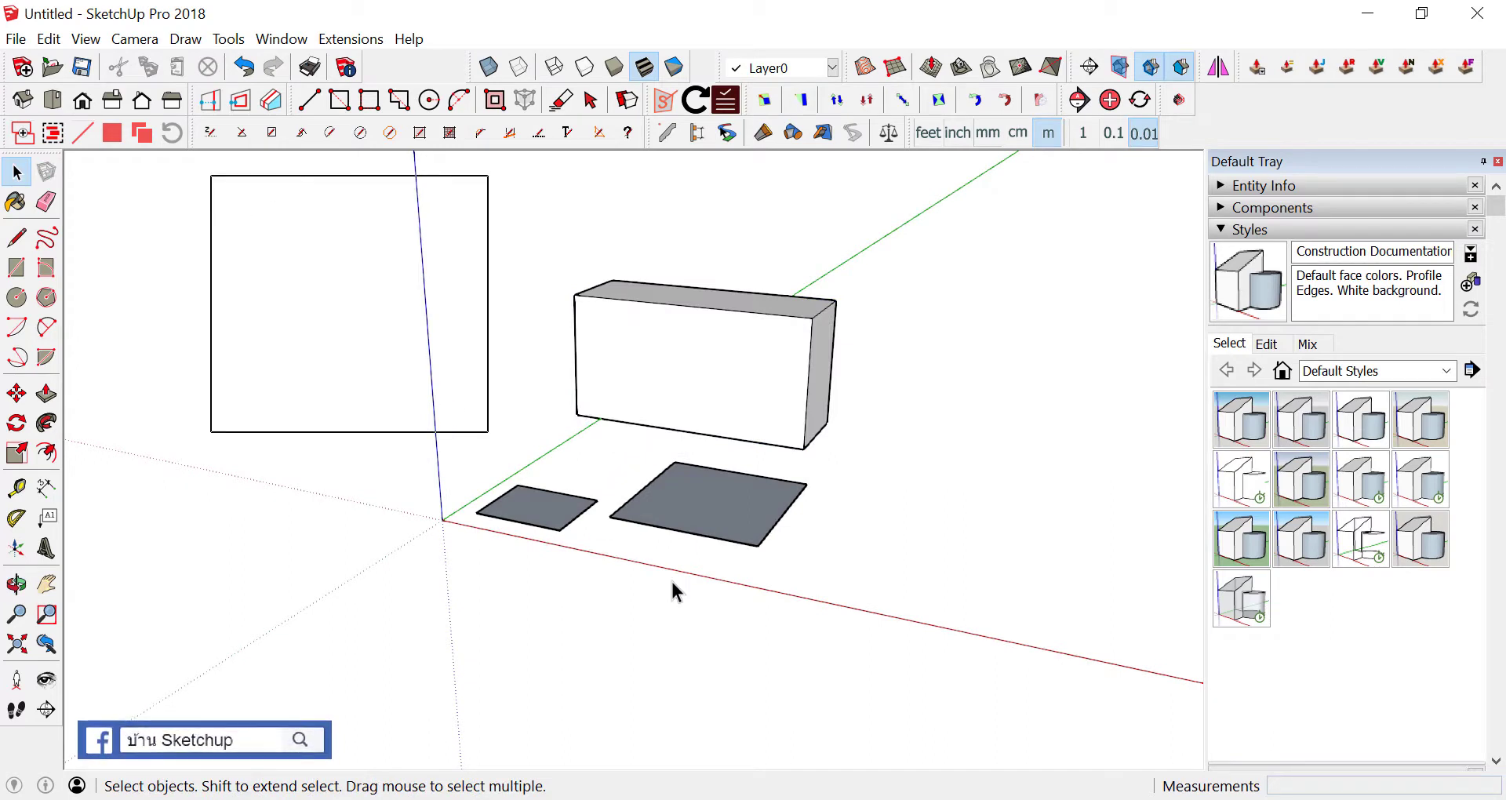
{"action": "left_click", "coordinate": [82, 132]}
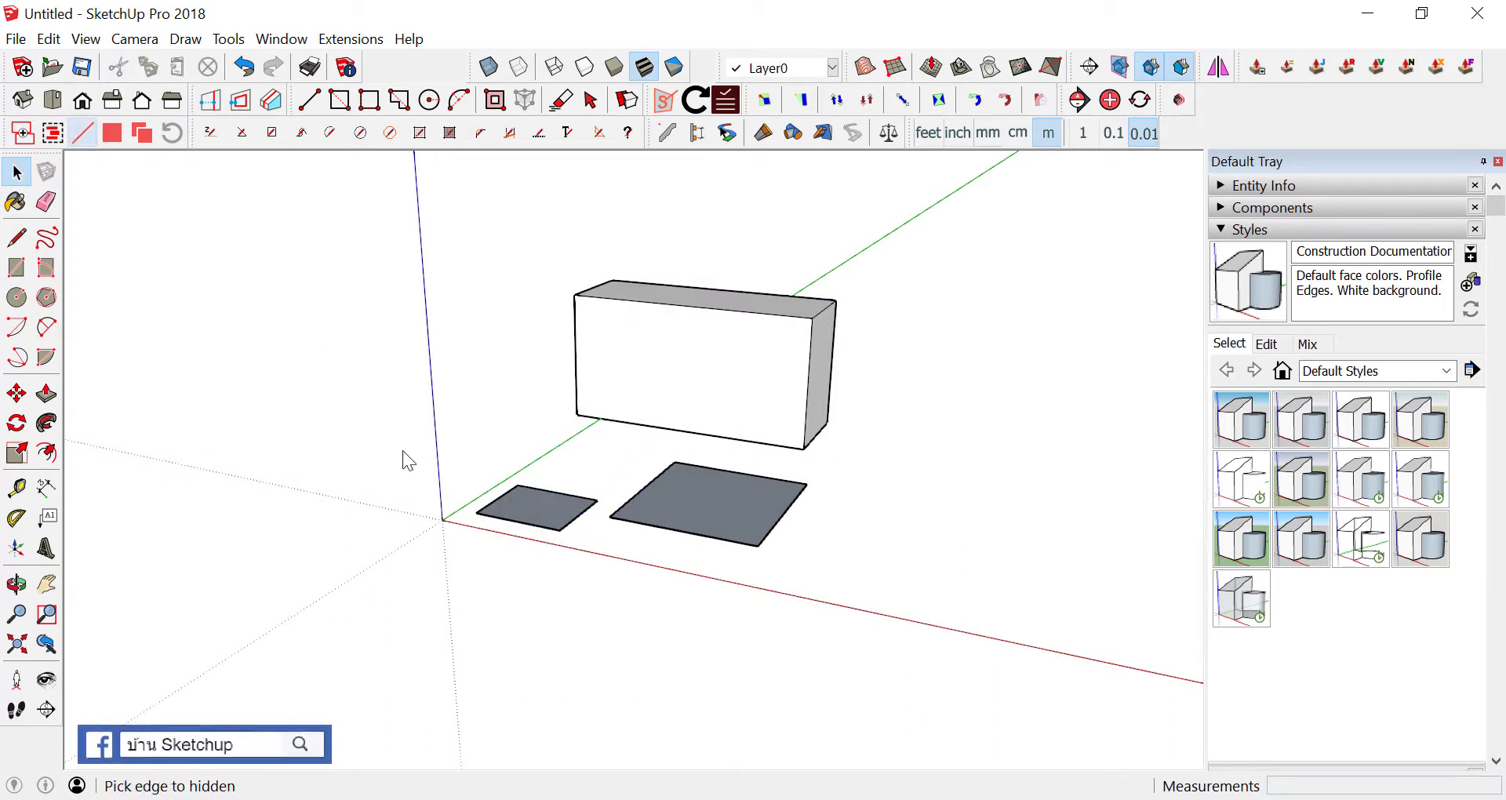
{"action": "key", "text": "space"}
{"action": "left_click_drag", "start_coordinate": [260, 226], "coordinate": [737, 671]}
{"action": "scroll", "coordinate": [648, 404], "scroll_direction": "up", "scroll_amount": 1}
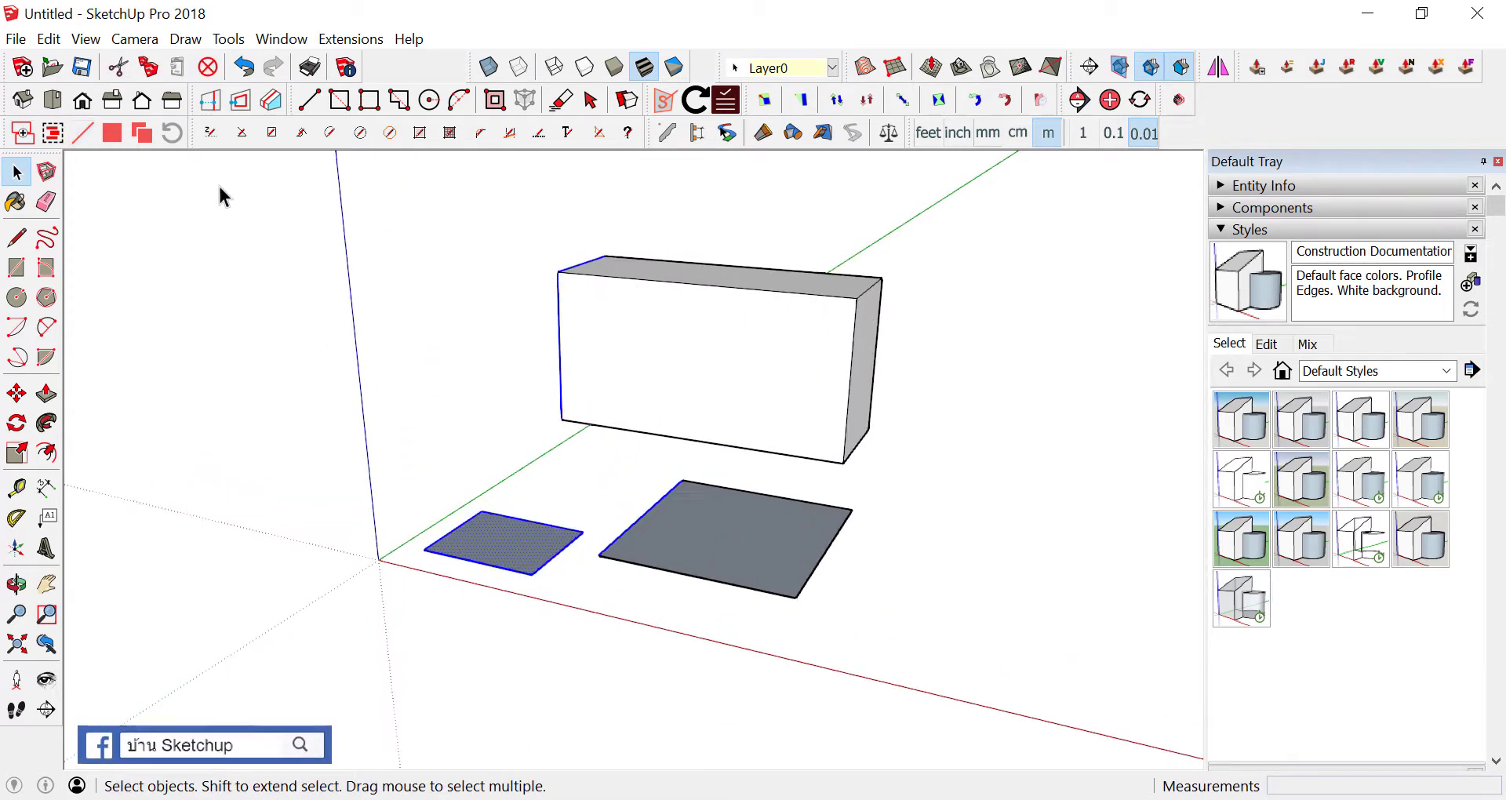
{"action": "left_click_drag", "start_coordinate": [212, 179], "coordinate": [722, 654]}
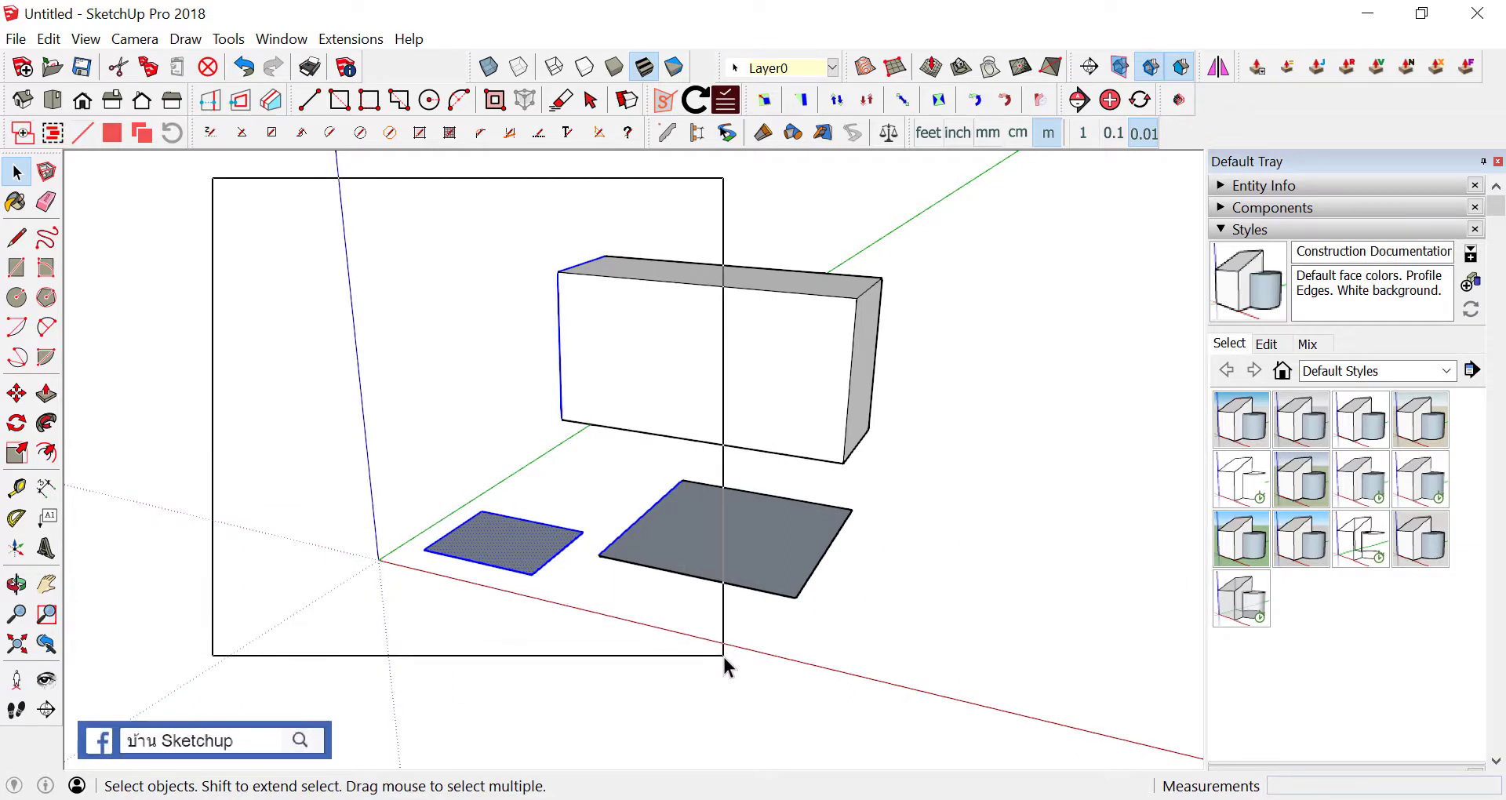
{"action": "left_click_drag", "start_coordinate": [245, 168], "coordinate": [457, 383]}
{"action": "left_click_drag", "start_coordinate": [657, 589], "coordinate": [744, 694]}
{"action": "left_click", "coordinate": [926, 639]}
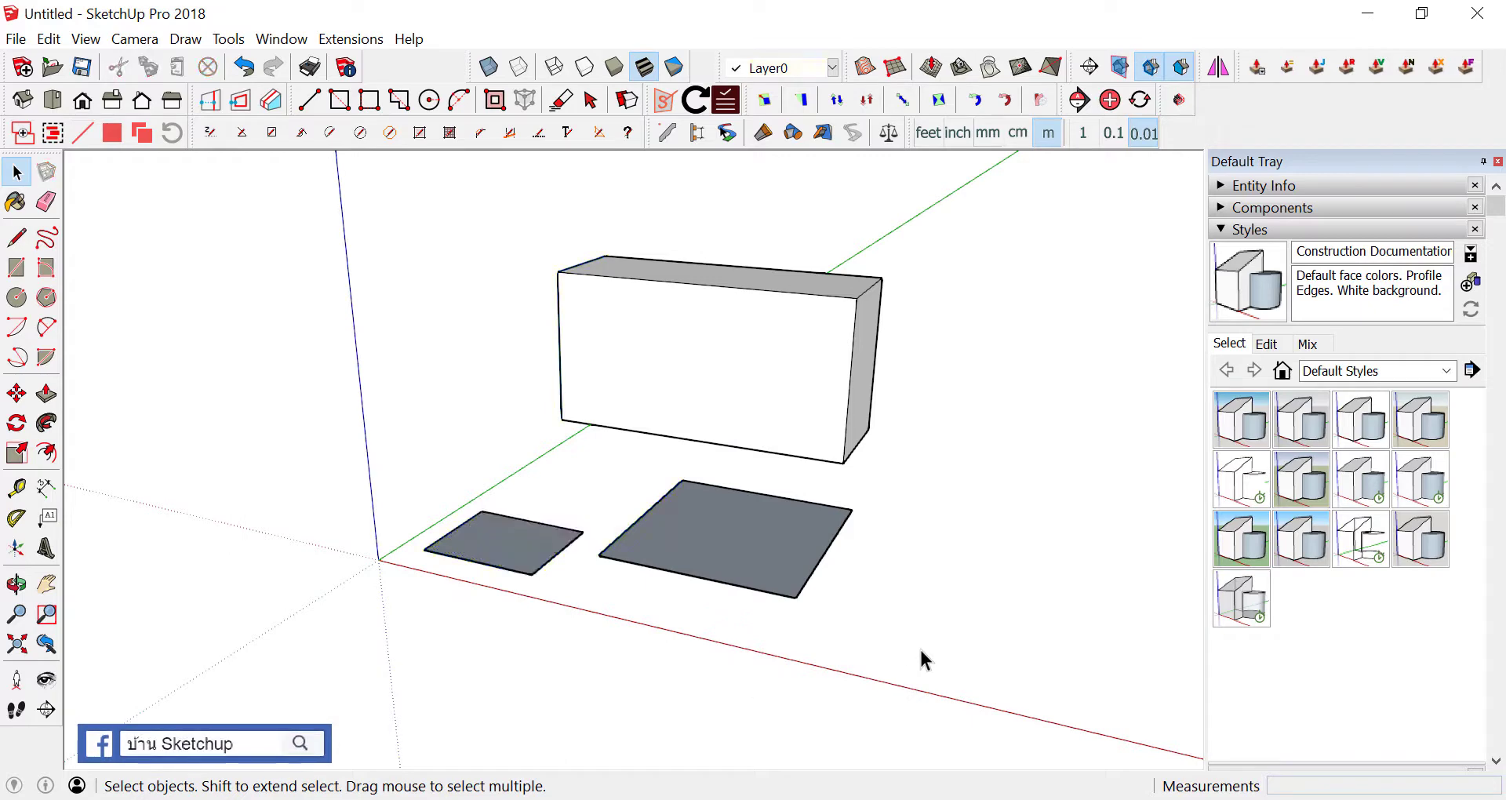
{"action": "left_click_drag", "start_coordinate": [1163, 654], "coordinate": [727, 192]}
{"action": "left_click_drag", "start_coordinate": [1171, 703], "coordinate": [703, 196]}
{"action": "left_click_drag", "start_coordinate": [232, 198], "coordinate": [740, 728]}
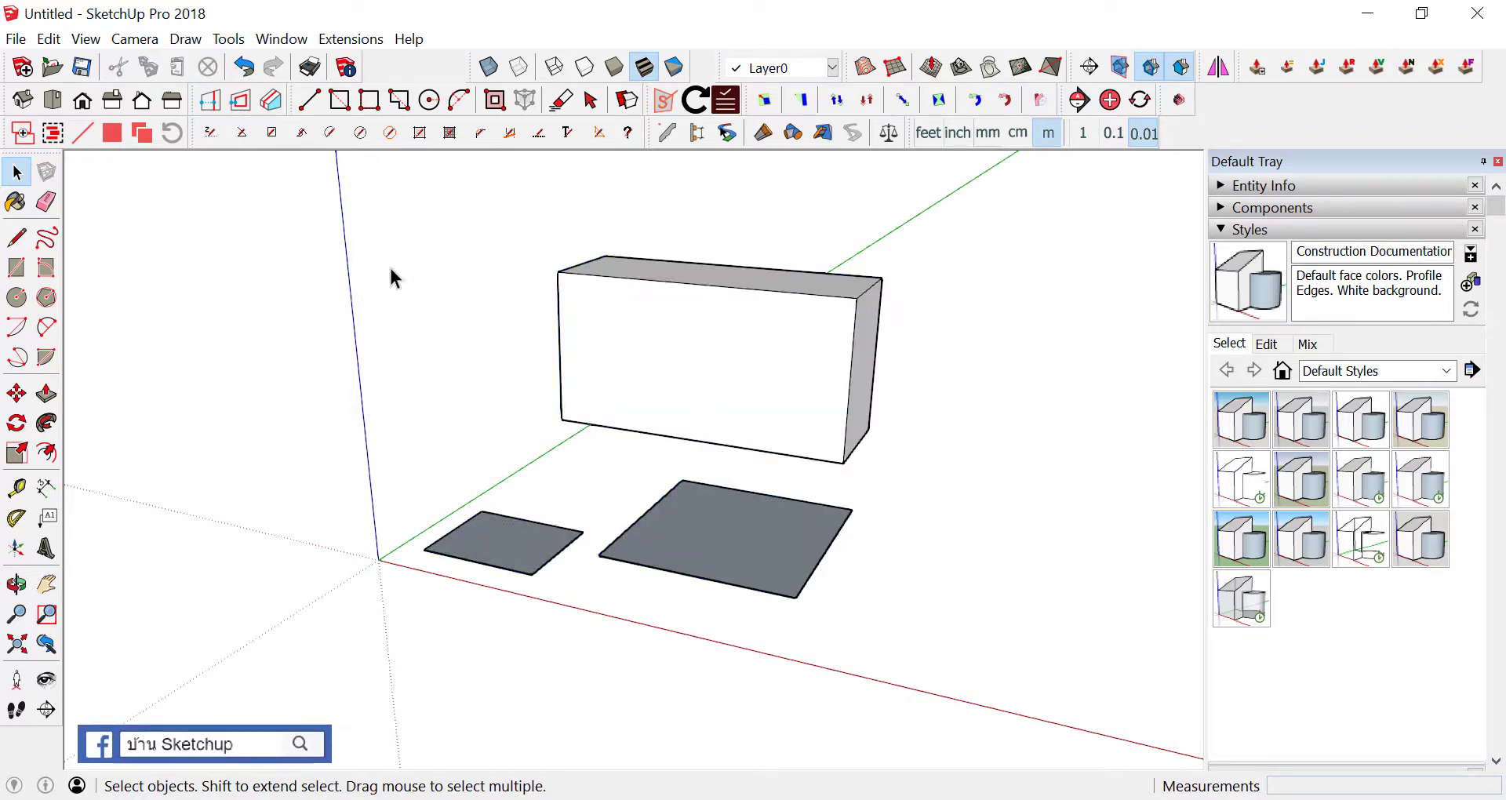
{"action": "mouse_move", "coordinate": [274, 193]}
{"action": "left_mouse_down"}
{"action": "mouse_move", "coordinate": [721, 703]}
{"action": "mouse_move", "coordinate": [771, 674]}
{"action": "left_mouse_up"}
{"action": "left_click_drag", "start_coordinate": [1043, 688], "coordinate": [668, 193]}
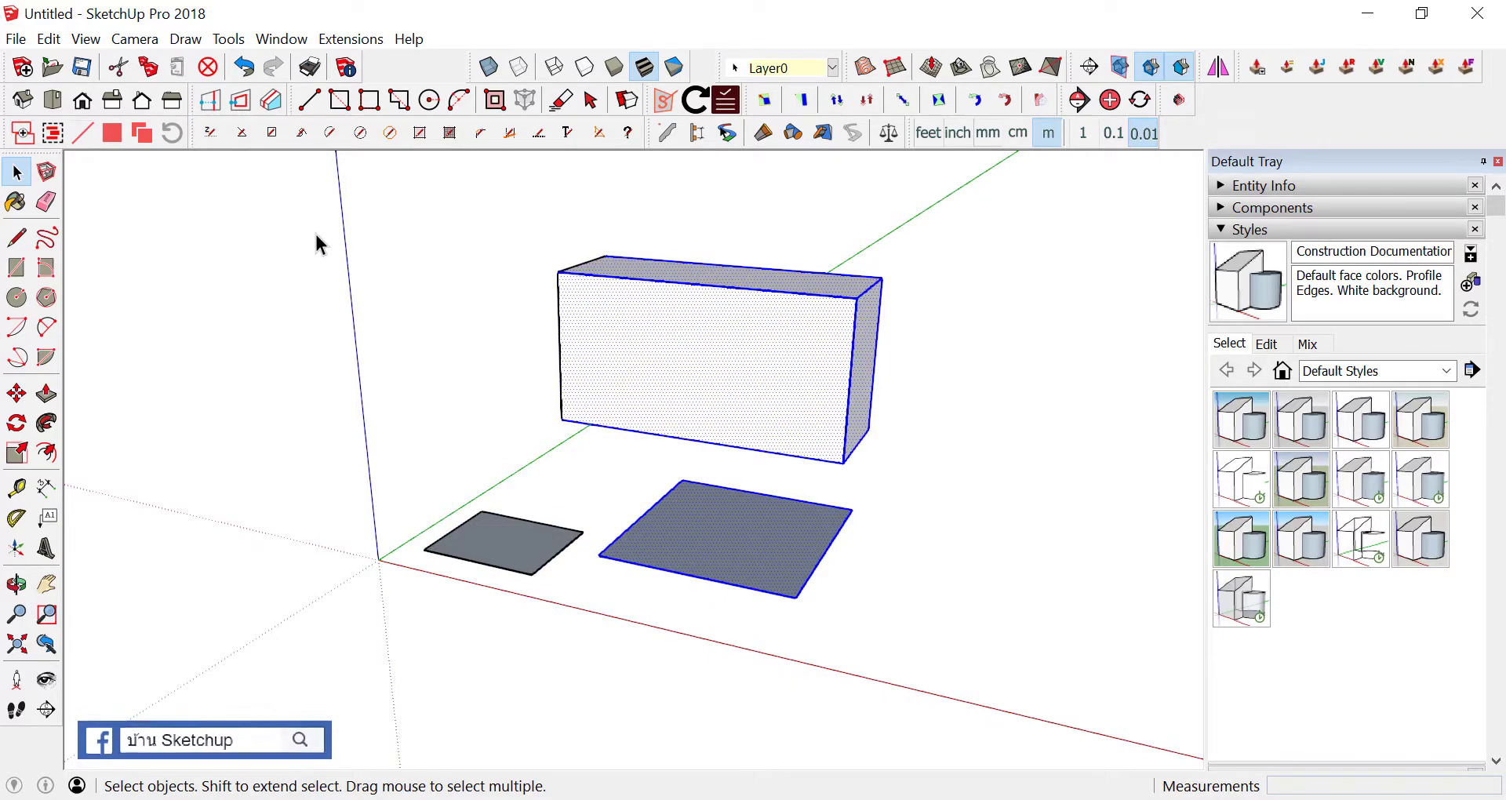
{"action": "left_click_drag", "start_coordinate": [302, 226], "coordinate": [1033, 667]}
Delete everything and Push/Pull a new base rectangle up into a tall box
{"action": "key", "text": "Delete"}
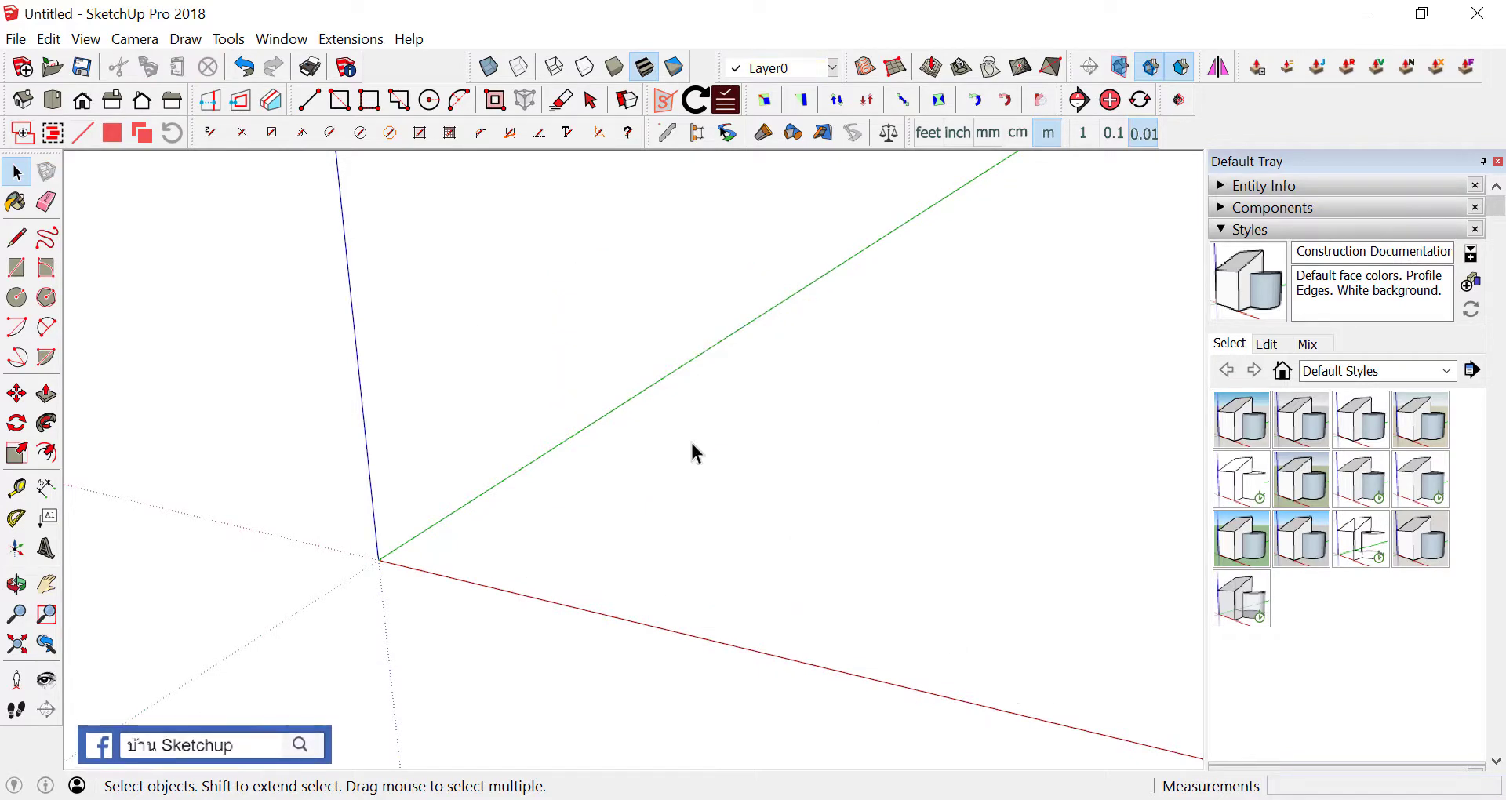
{"action": "mouse_move", "coordinate": [693, 451]}
{"action": "middle_mouse_down"}
{"action": "mouse_move", "coordinate": [641, 609]}
{"action": "mouse_move", "coordinate": [773, 410]}
{"action": "mouse_move", "coordinate": [519, 469]}
{"action": "middle_mouse_up"}
{"action": "key", "text": "l"}
{"action": "key", "text": "r"}
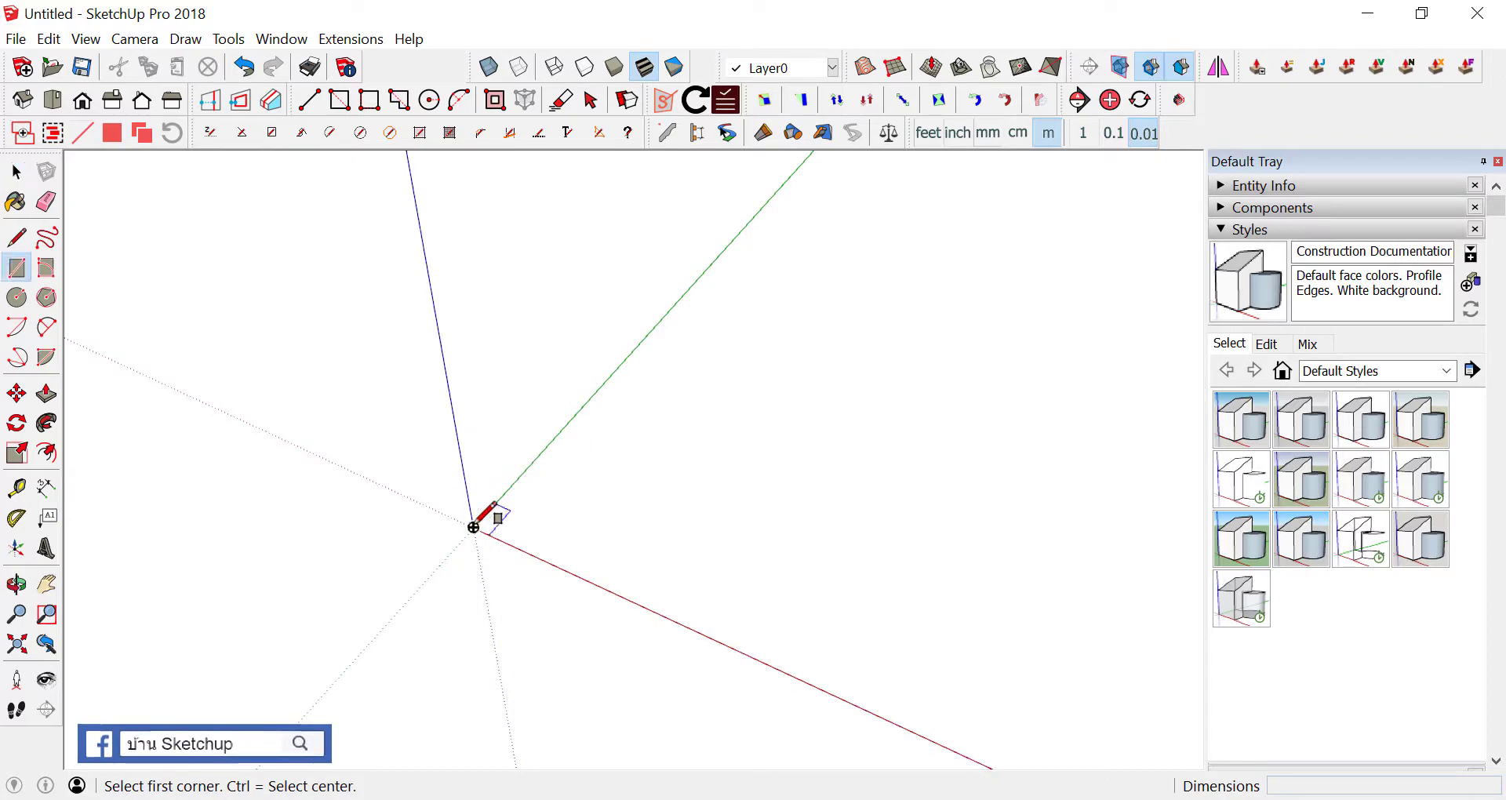
{"action": "left_click", "coordinate": [474, 528]}
{"action": "left_click", "coordinate": [770, 535]}
{"action": "scroll", "coordinate": [721, 505], "scroll_direction": "down", "scroll_amount": 3}
{"action": "key", "text": "p"}
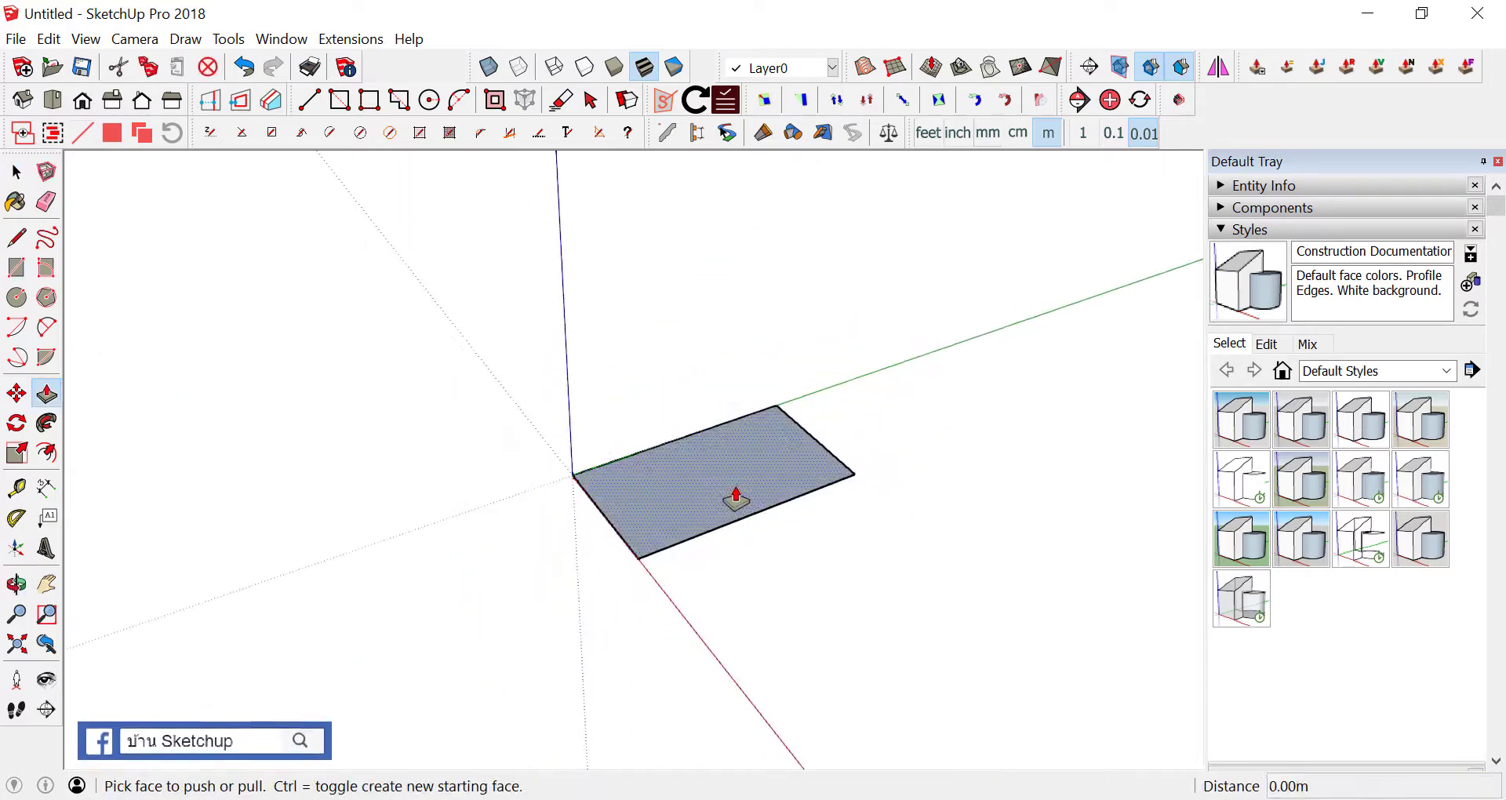
{"action": "left_click", "coordinate": [733, 501]}
{"action": "middle_click_drag", "start_coordinate": [723, 245], "coordinate": [749, 469]}
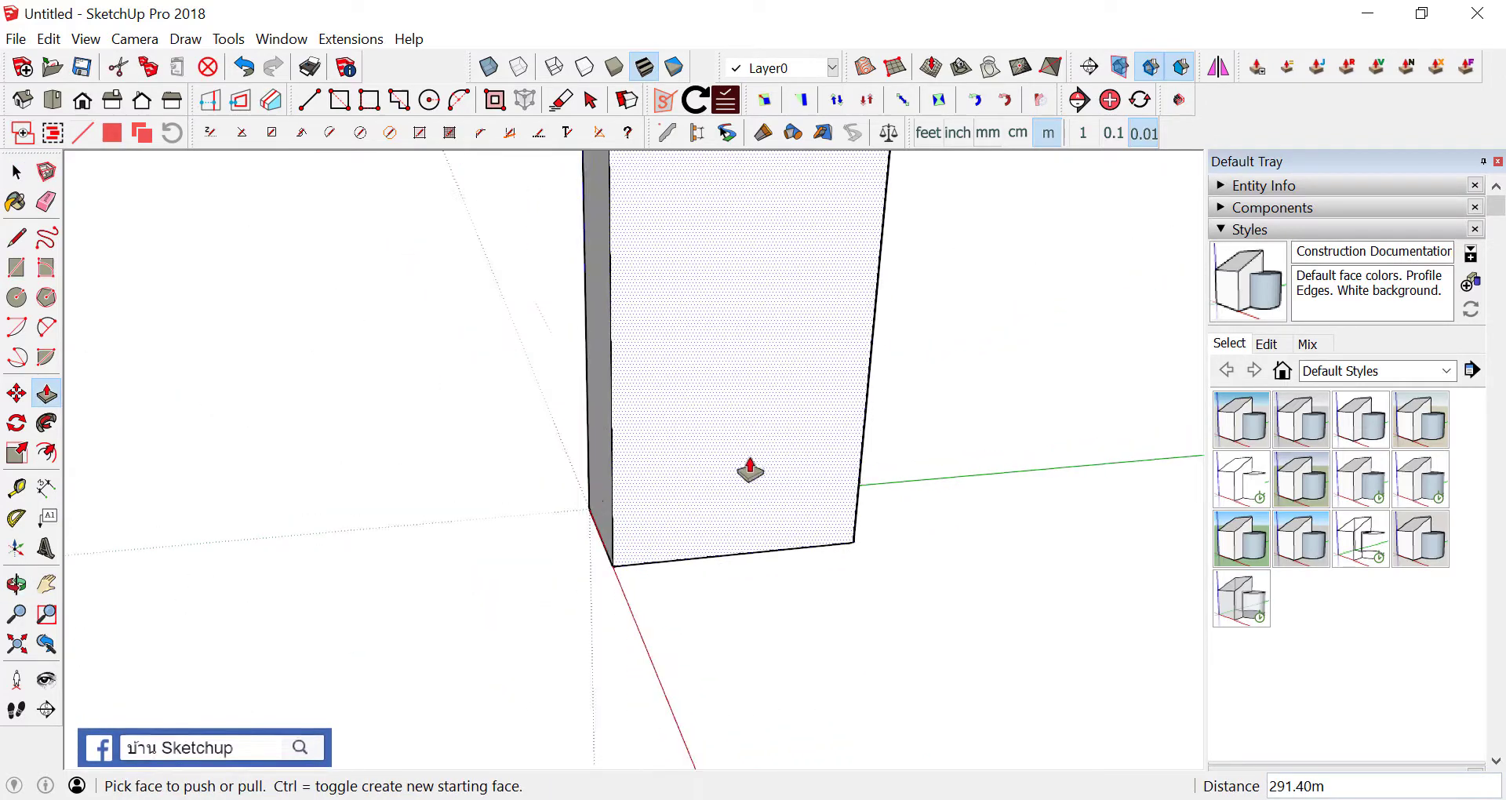
Draw a door rectangle on the box's front face and chamfer its two top corners
{"action": "key", "text": "r"}
{"action": "left_click", "coordinate": [662, 560]}
{"action": "left_click", "coordinate": [841, 249]}
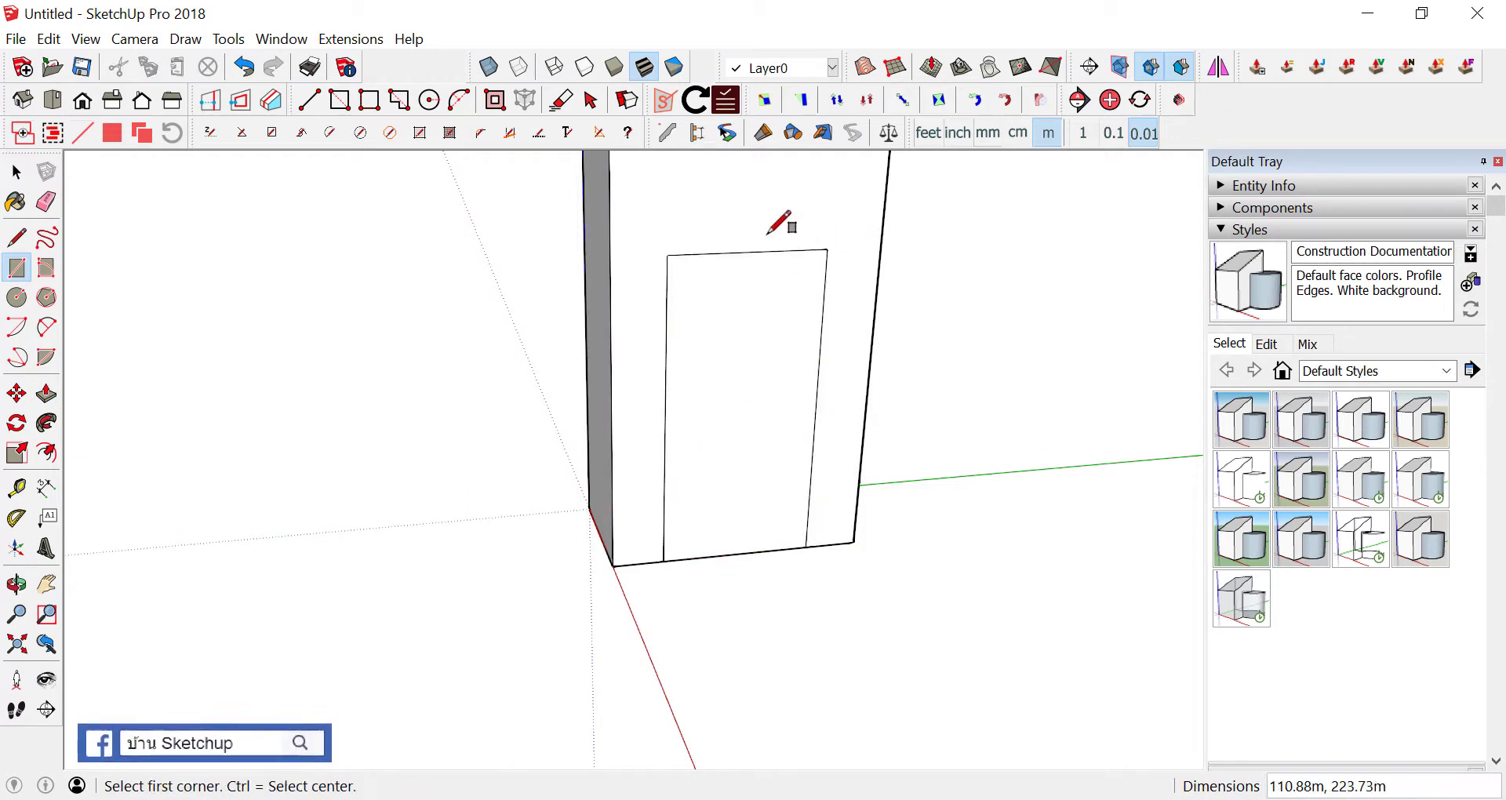
{"action": "scroll", "coordinate": [784, 235], "scroll_direction": "up", "scroll_amount": 2}
{"action": "key", "text": "l"}
{"action": "left_click", "coordinate": [615, 331]}
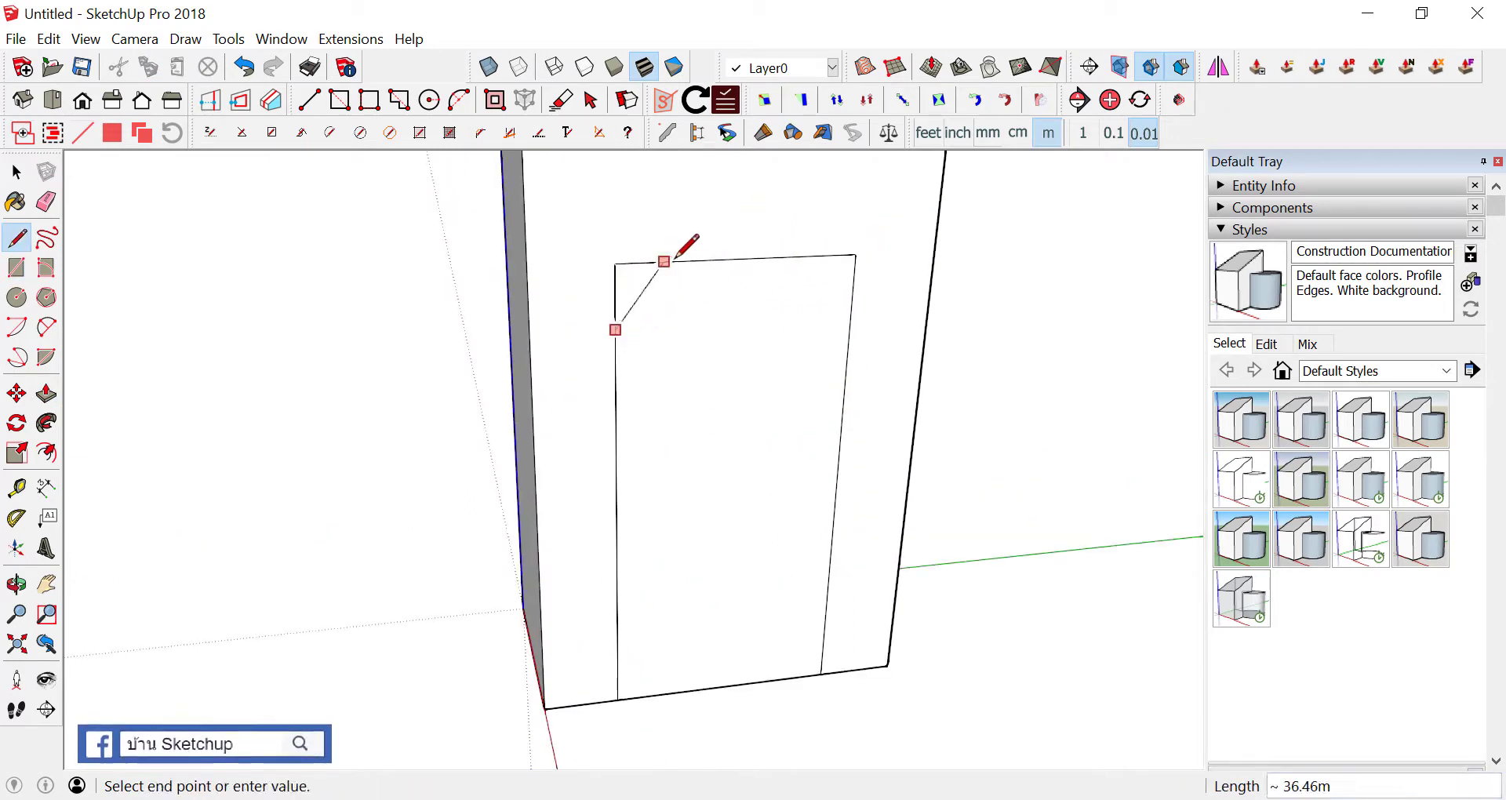
{"action": "left_click", "coordinate": [679, 262]}
{"action": "left_click", "coordinate": [850, 318]}
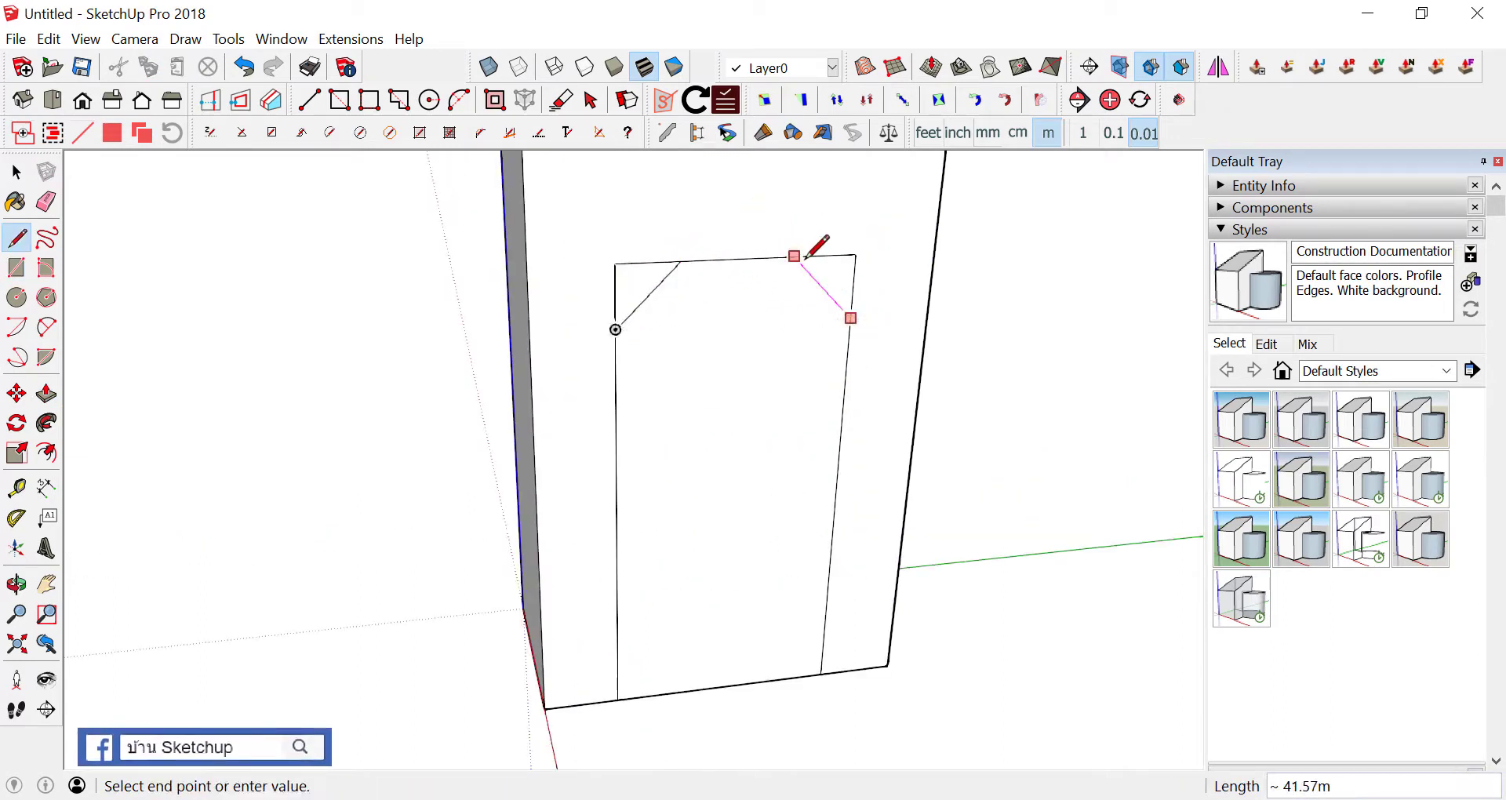
{"action": "left_click", "coordinate": [794, 256]}
{"action": "key", "text": "e"}
{"action": "left_click_drag", "start_coordinate": [632, 253], "coordinate": [624, 324]}
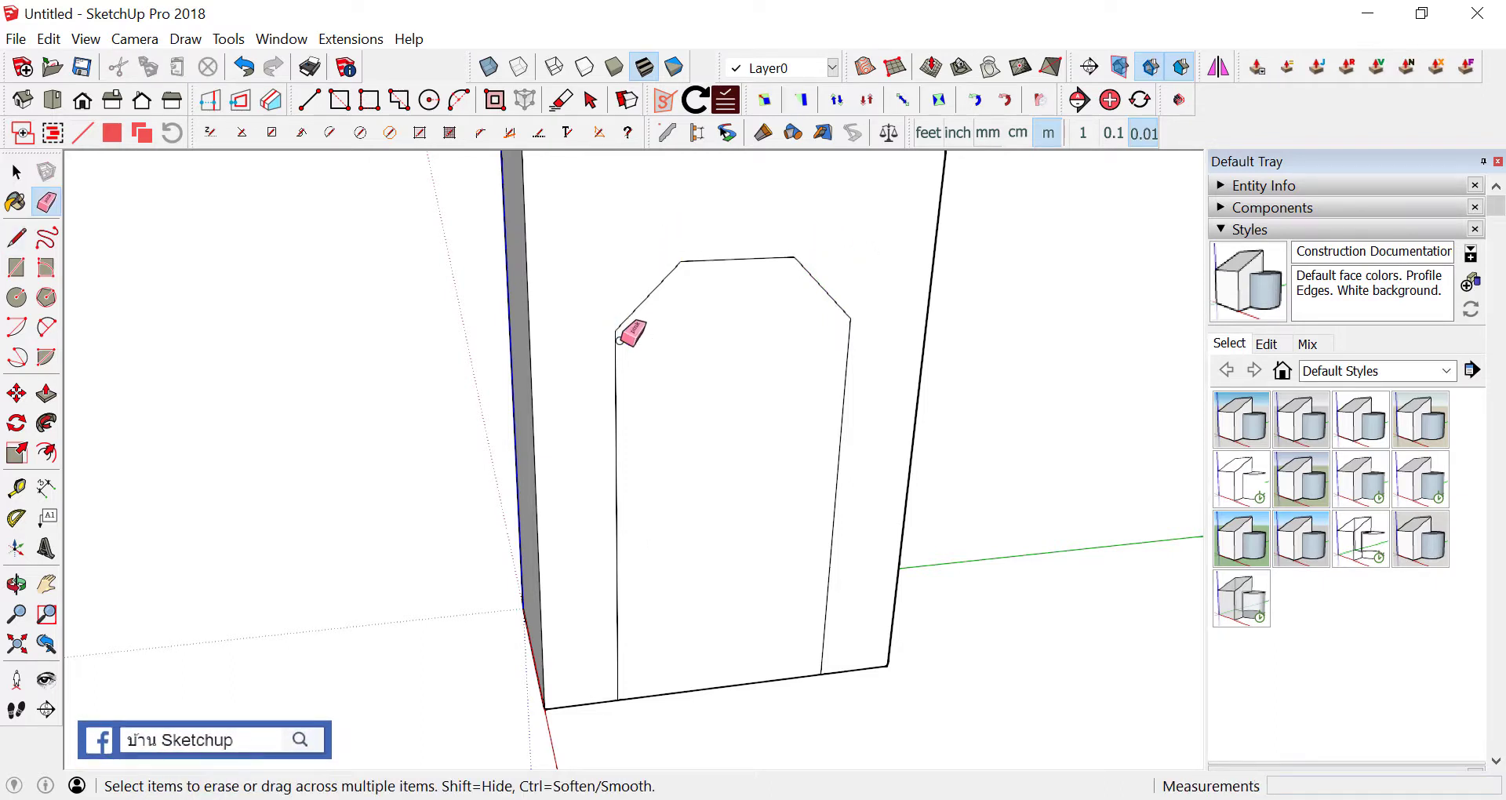
Add a wider rectangle across the door's middle and erase inner edges to make stepped sides
{"action": "key", "text": "r"}
{"action": "left_click", "coordinate": [596, 427]}
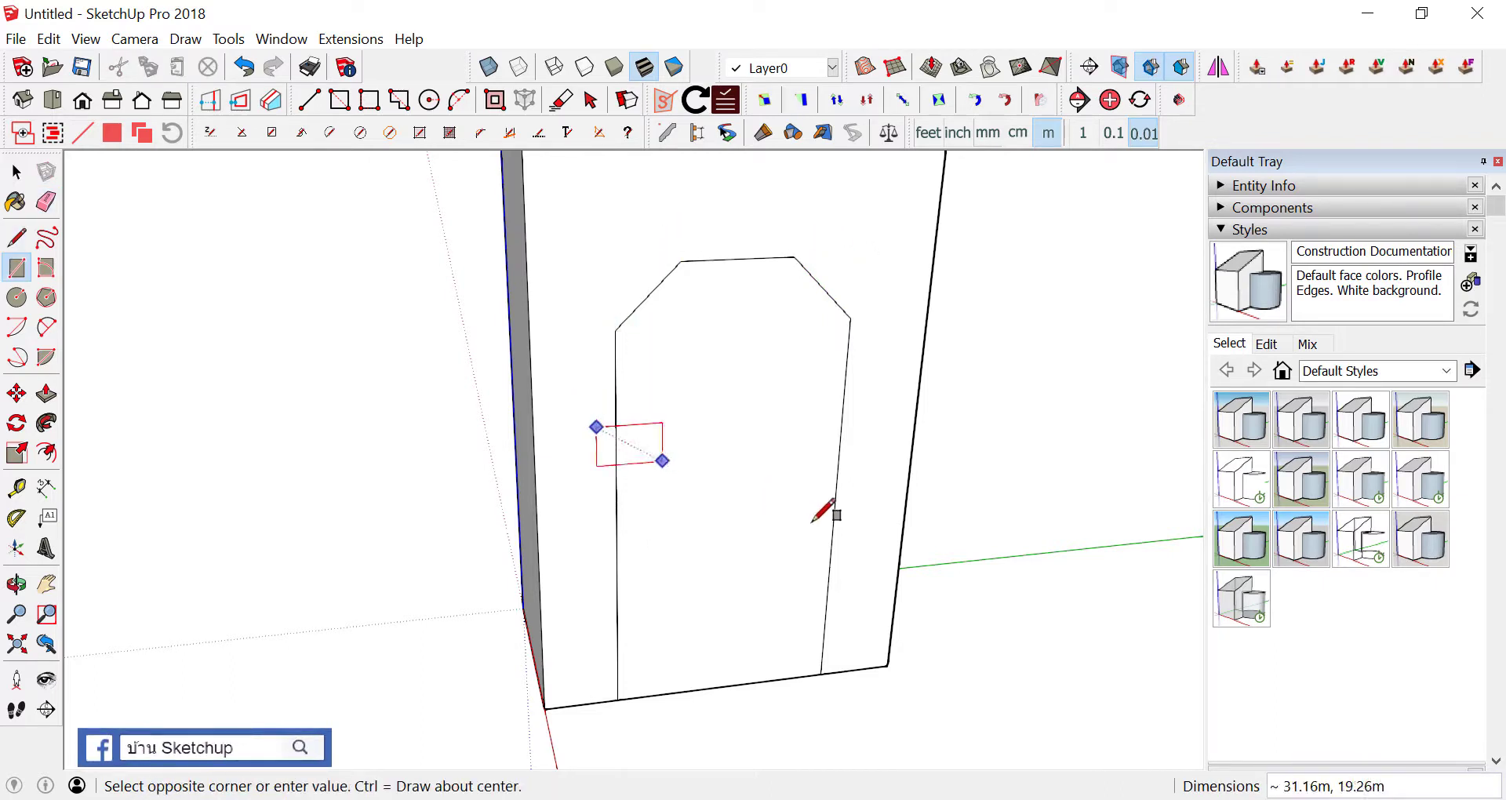
{"action": "left_click", "coordinate": [867, 513]}
{"action": "scroll", "coordinate": [856, 487], "scroll_direction": "up", "scroll_amount": 1}
{"action": "key", "text": "e"}
{"action": "left_click_drag", "start_coordinate": [785, 347], "coordinate": [755, 441]}
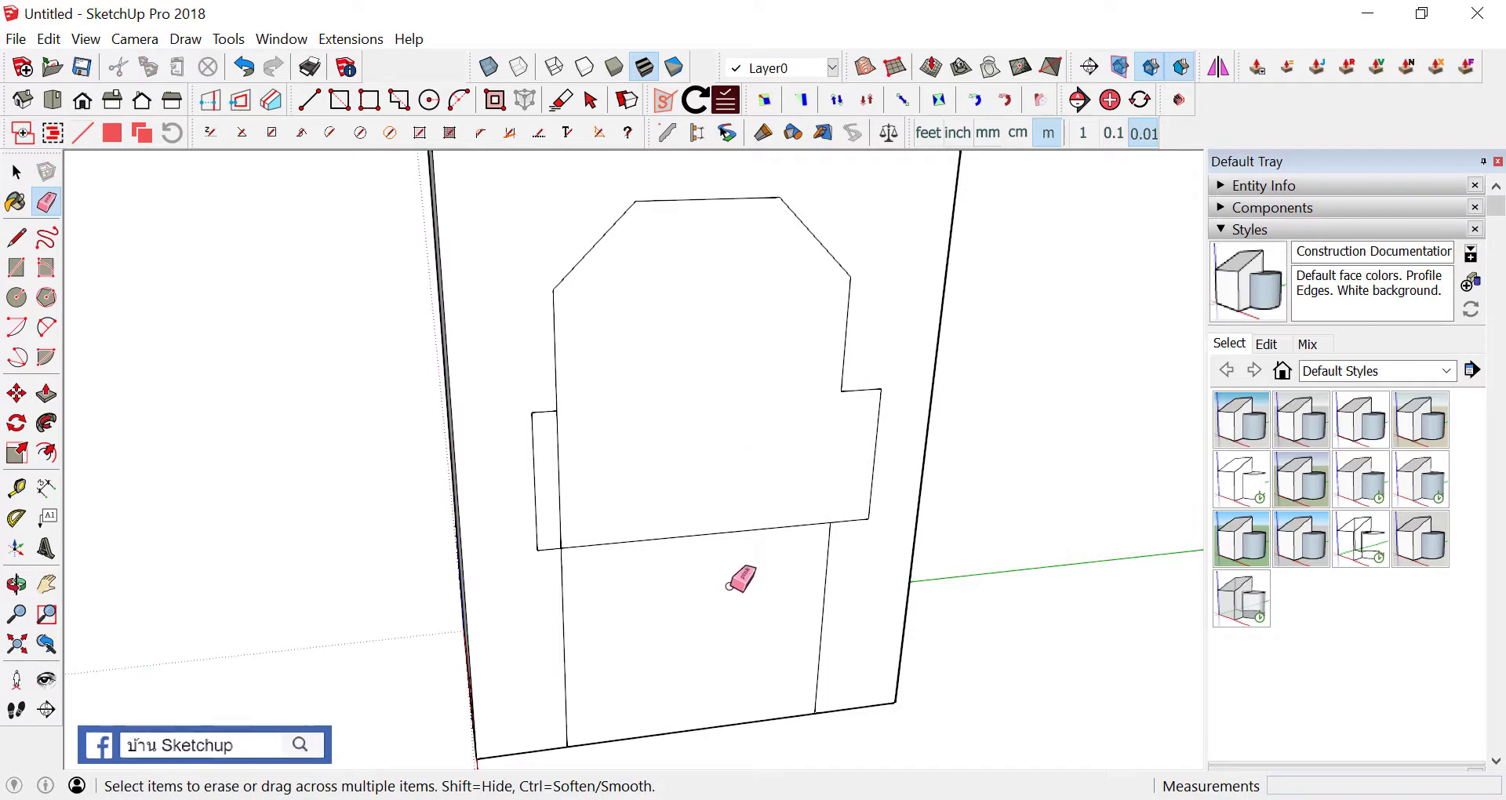
{"action": "mouse_move", "coordinate": [564, 458]}
{"action": "left_mouse_down"}
{"action": "mouse_move", "coordinate": [632, 522]}
{"action": "mouse_move", "coordinate": [533, 469]}
{"action": "left_mouse_up"}
{"action": "middle_click_drag", "start_coordinate": [533, 469], "coordinate": [752, 504]}
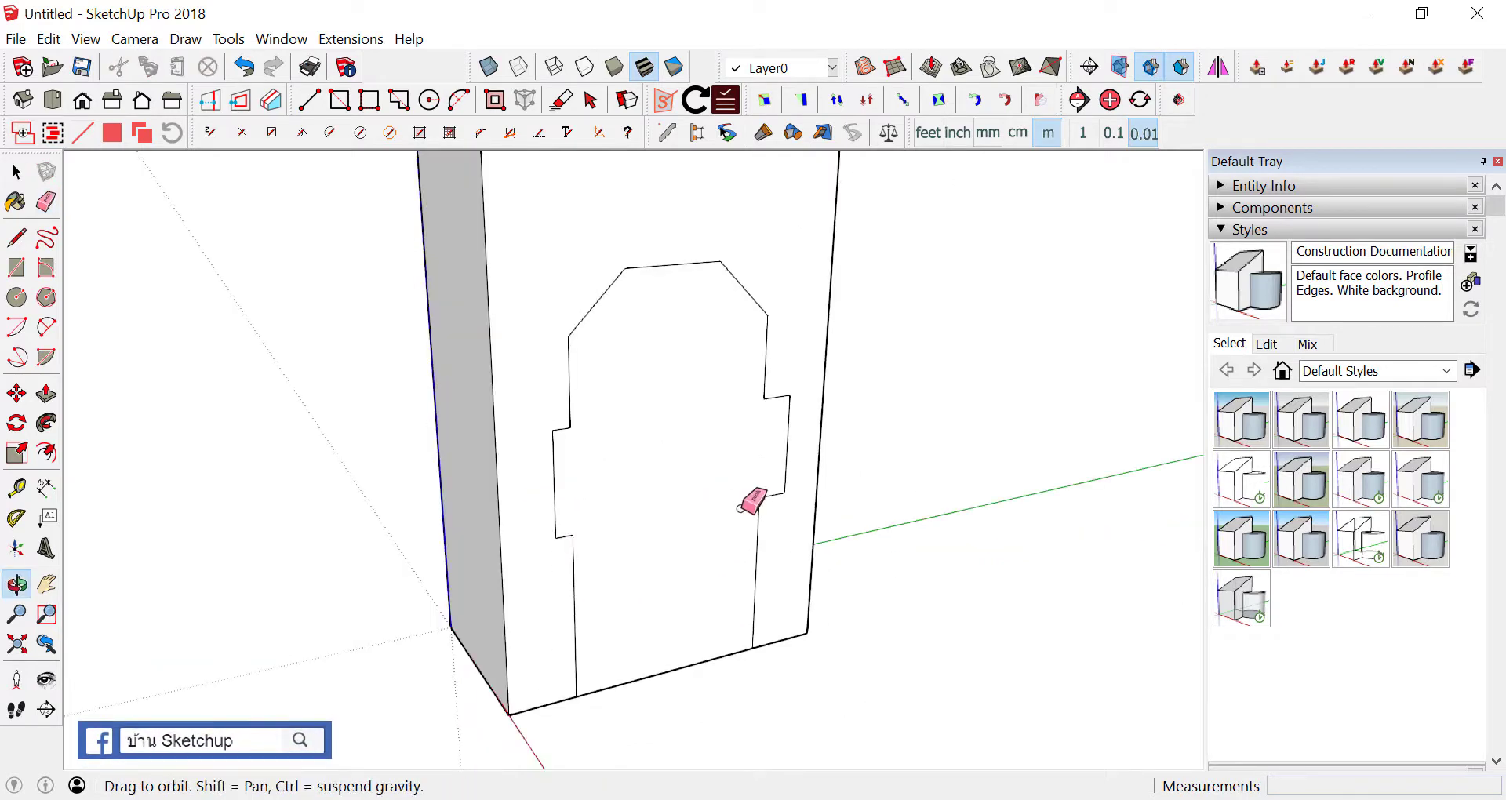
{"action": "key", "text": "space"}
Pick the door outline's edges along its right side one by one
{"action": "scroll", "coordinate": [750, 575], "scroll_direction": "up", "scroll_amount": 3}
{"action": "left_click", "coordinate": [767, 457], "text": "shift"}
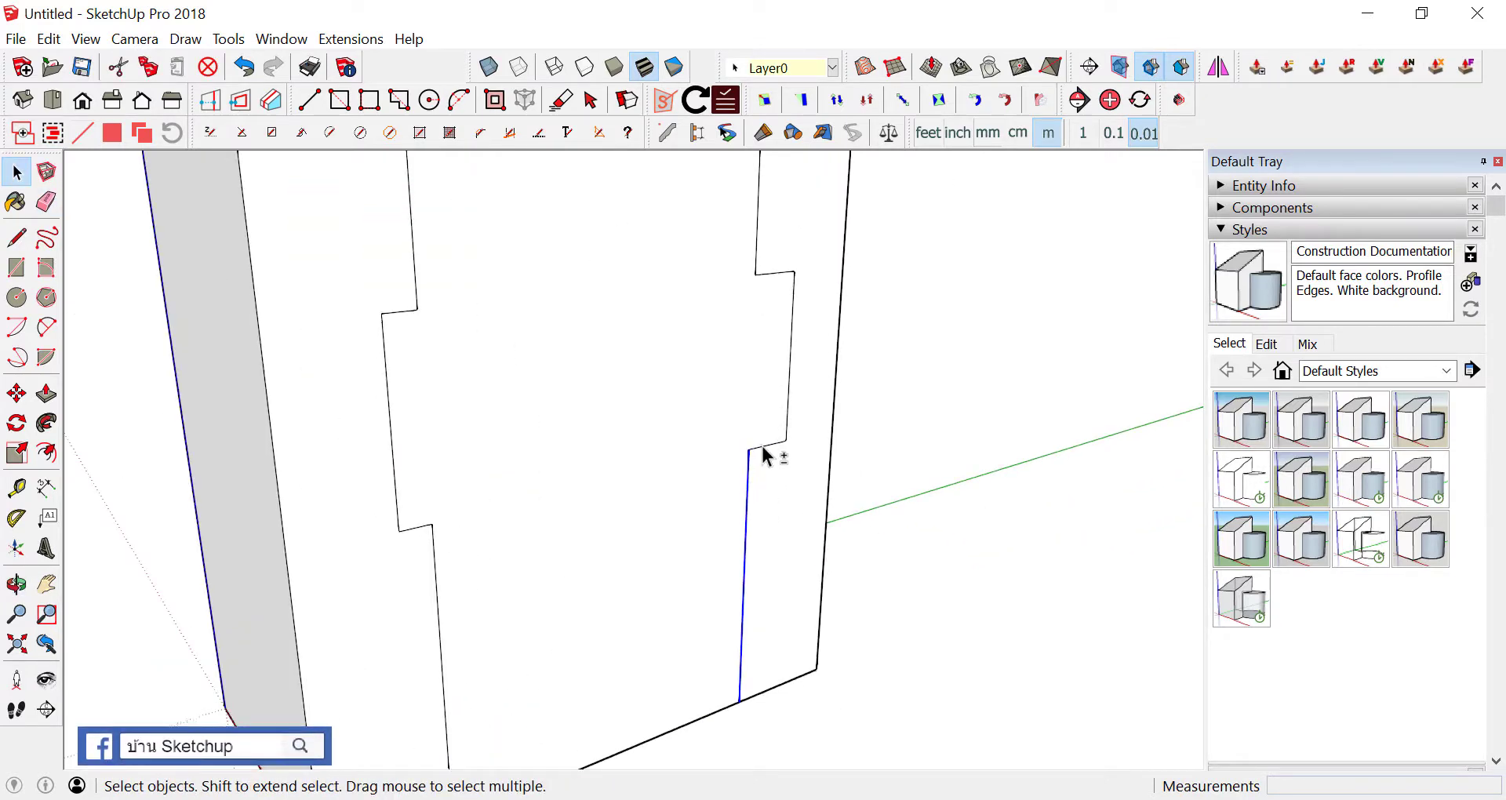
{"action": "left_click", "coordinate": [787, 376], "text": "shift"}
{"action": "scroll", "coordinate": [781, 312], "scroll_direction": "down", "scroll_amount": 1}
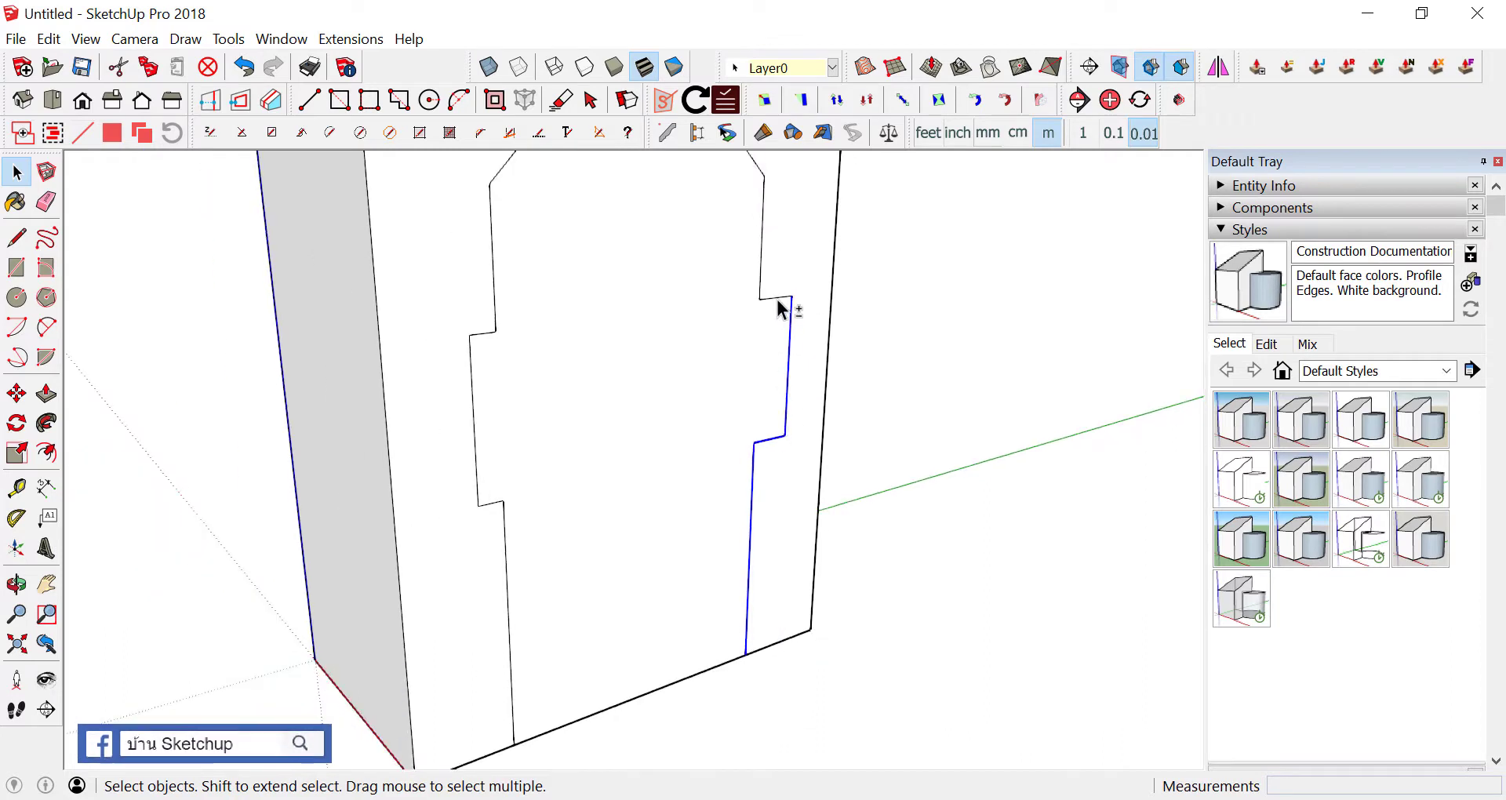
{"action": "left_click", "coordinate": [761, 271], "text": "shift"}
{"action": "scroll", "coordinate": [747, 292], "scroll_direction": "down", "scroll_amount": 2}
{"action": "scroll", "coordinate": [747, 292], "scroll_direction": "up", "scroll_amount": 1}
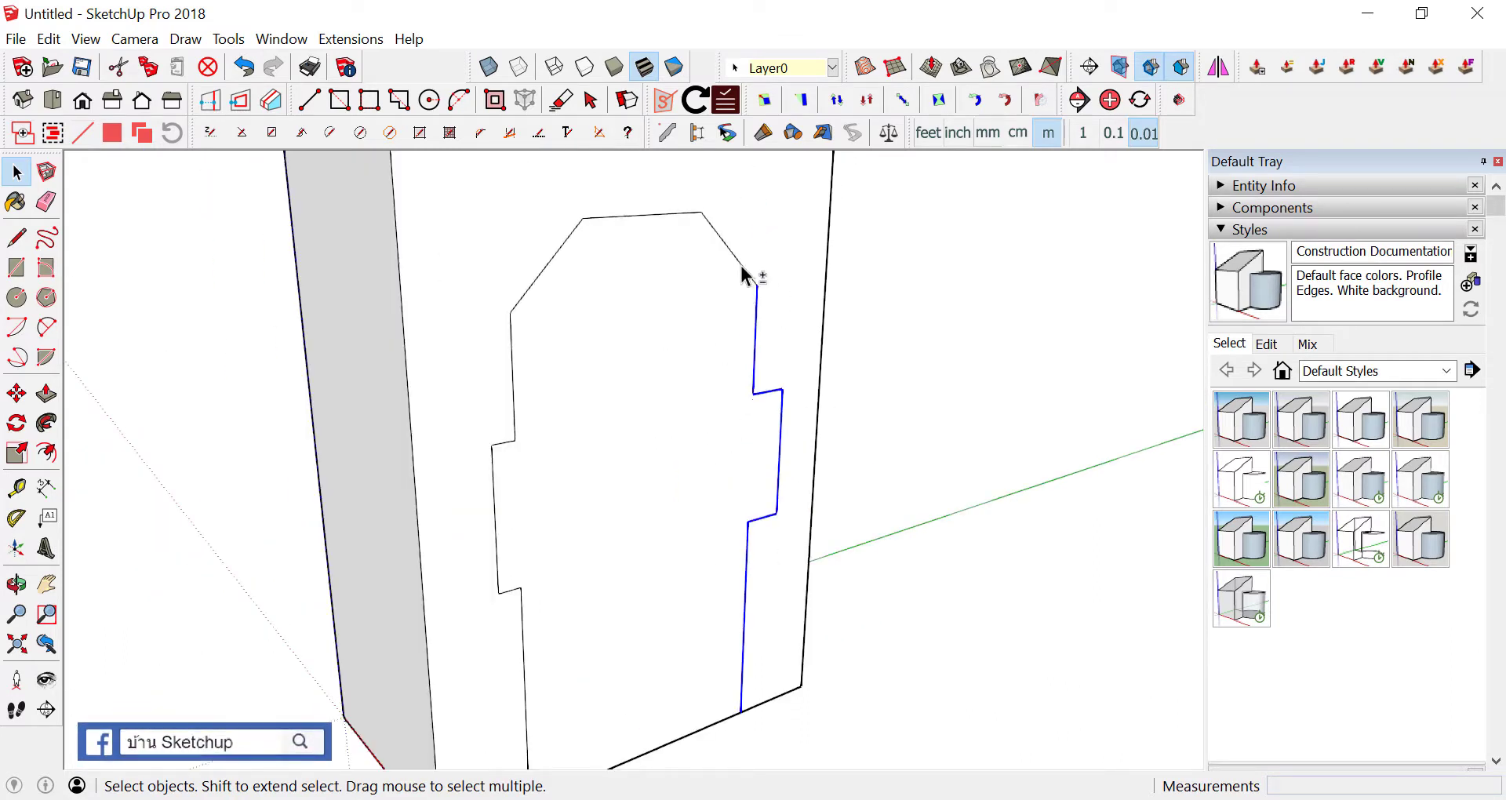
{"action": "scroll", "coordinate": [601, 312], "scroll_direction": "down", "scroll_amount": 2}
Orbit to face the door, select its face, then drop the face leaving only the outline edges
{"action": "left_click", "coordinate": [858, 520]}
{"action": "mouse_move", "coordinate": [858, 520]}
{"action": "middle_mouse_down"}
{"action": "mouse_move", "coordinate": [708, 583]}
{"action": "mouse_move", "coordinate": [675, 561]}
{"action": "mouse_move", "coordinate": [680, 605]}
{"action": "middle_mouse_up"}
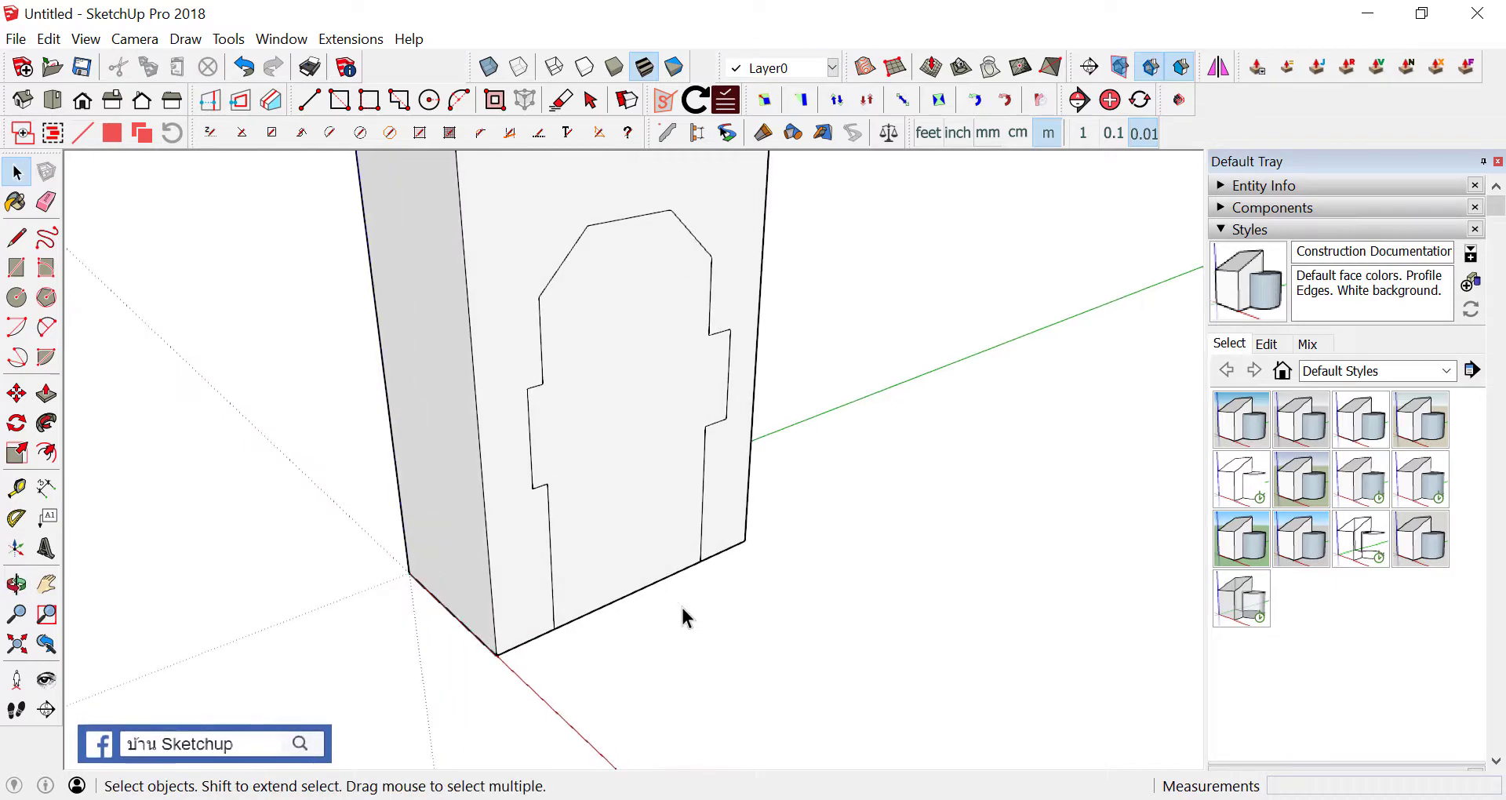
{"action": "middle_click_drag", "start_coordinate": [618, 370], "coordinate": [618, 387]}
{"action": "left_click", "coordinate": [621, 385]}
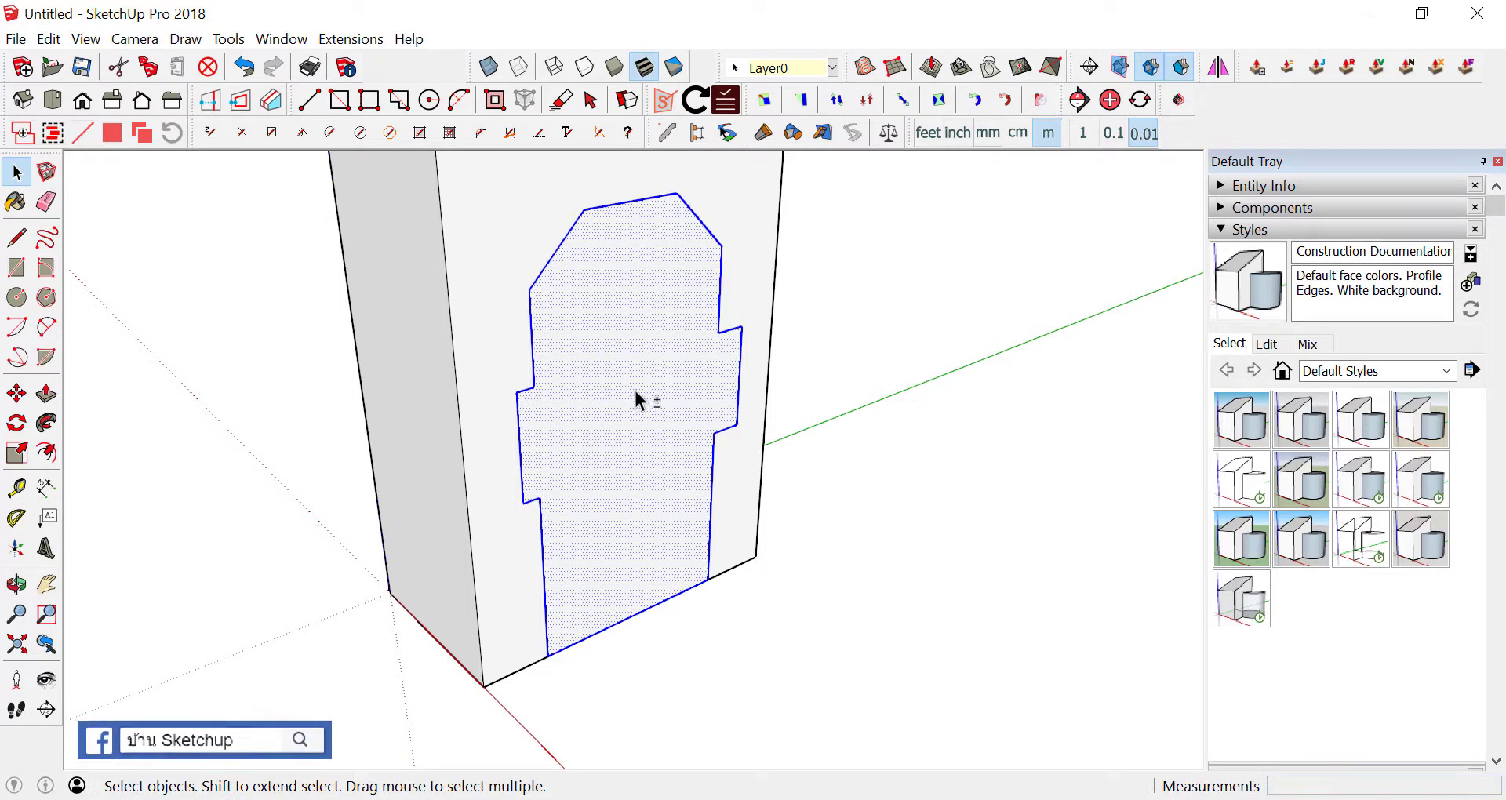
{"action": "left_click", "coordinate": [639, 400], "text": "shift"}
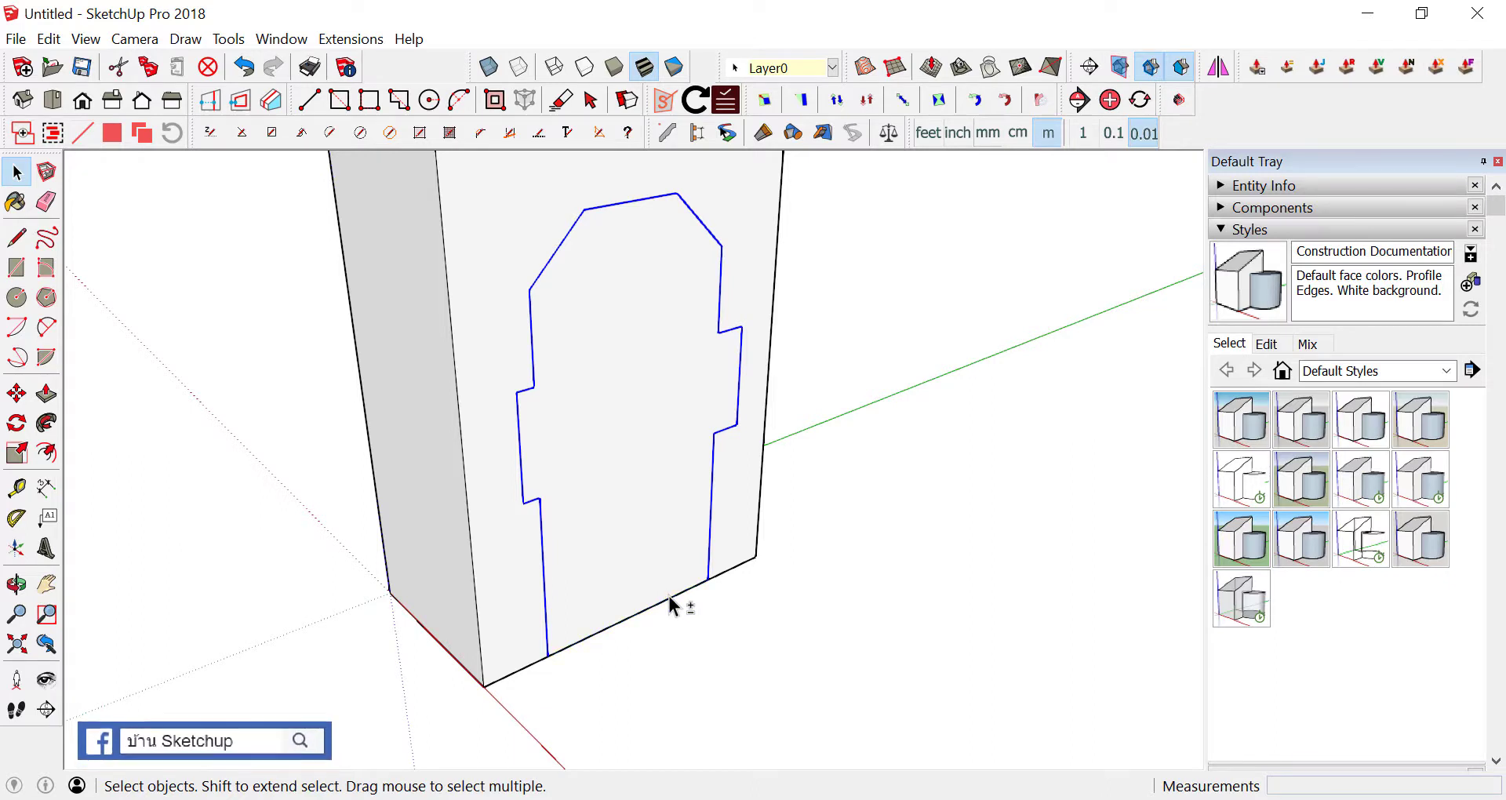
Offset the door outline outward to form the frame band
{"action": "key", "text": "f"}
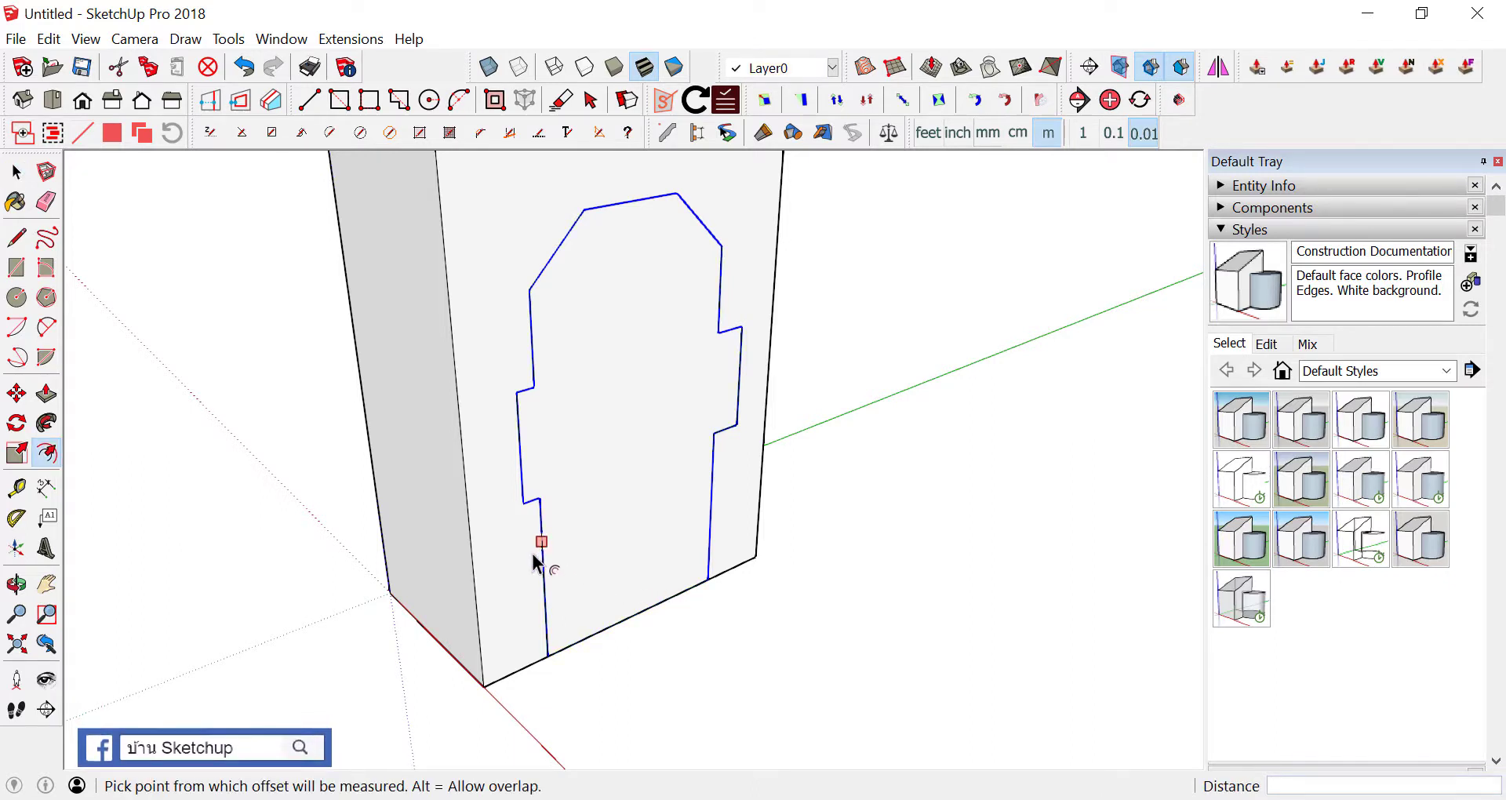
{"action": "left_click", "coordinate": [541, 541]}
{"action": "left_click", "coordinate": [533, 563]}
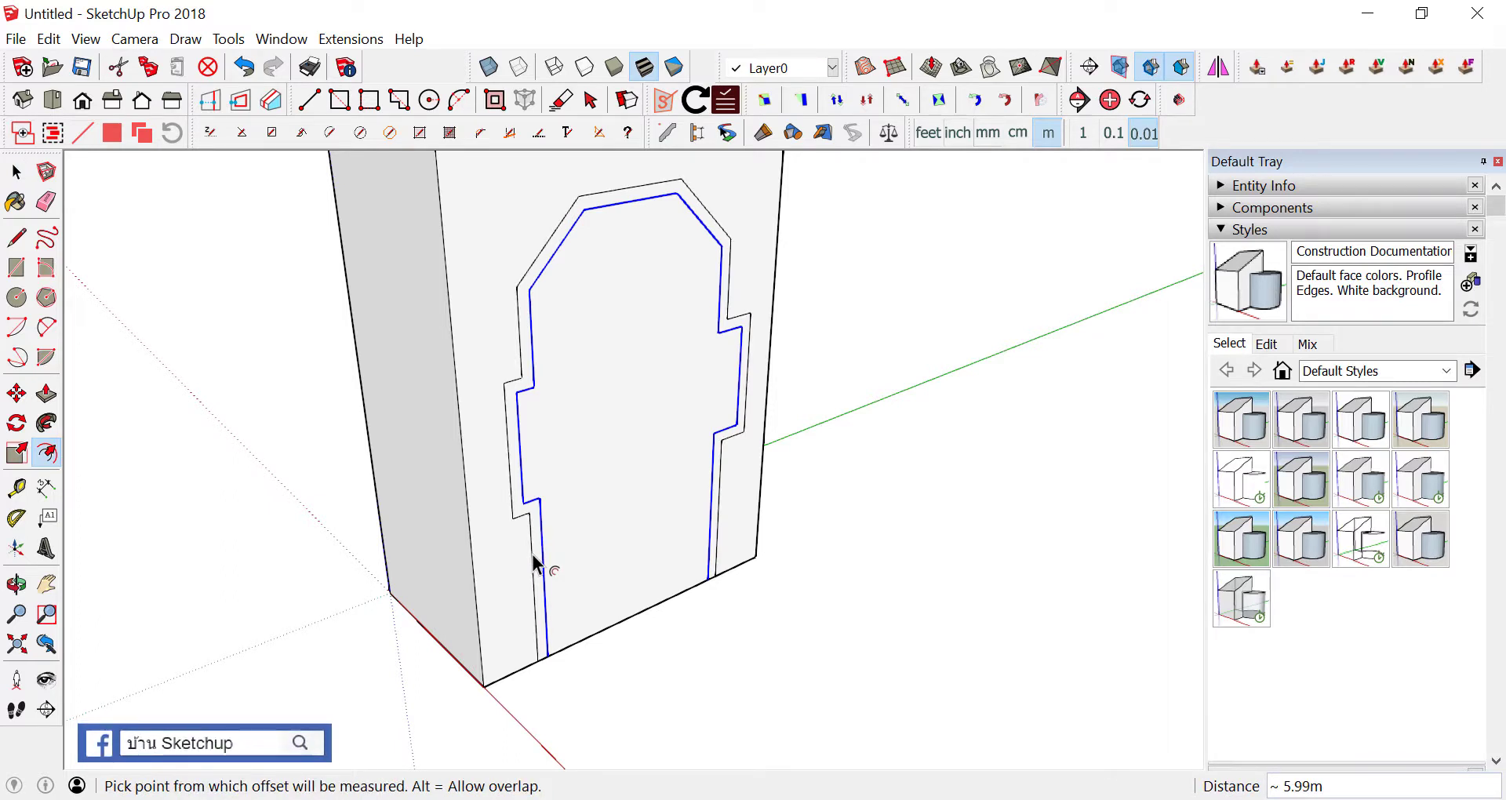
{"action": "key", "text": "space"}
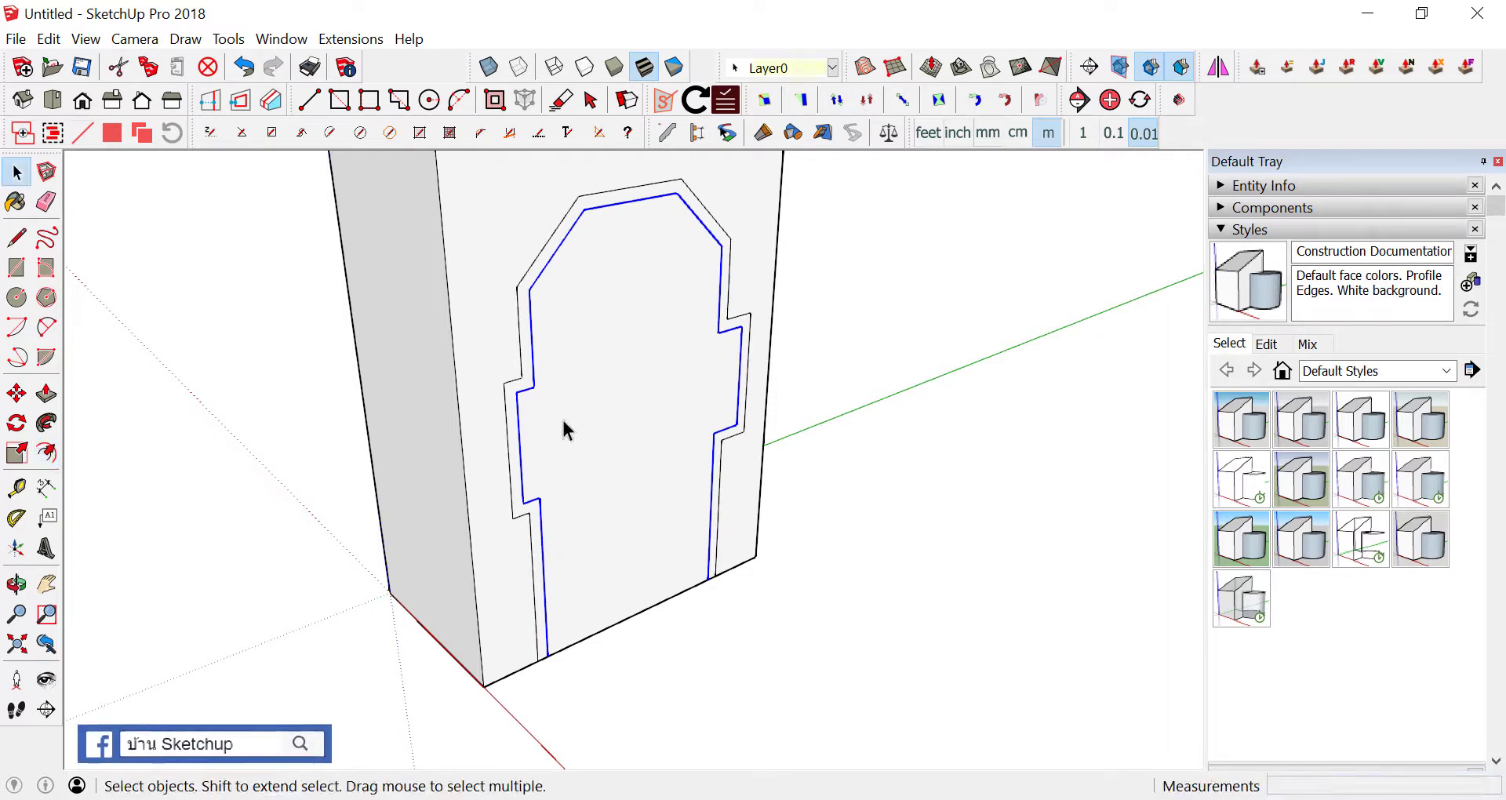
Push/Pull the door-frame band out from the wall
{"action": "scroll", "coordinate": [744, 655], "scroll_direction": "up", "scroll_amount": 3}
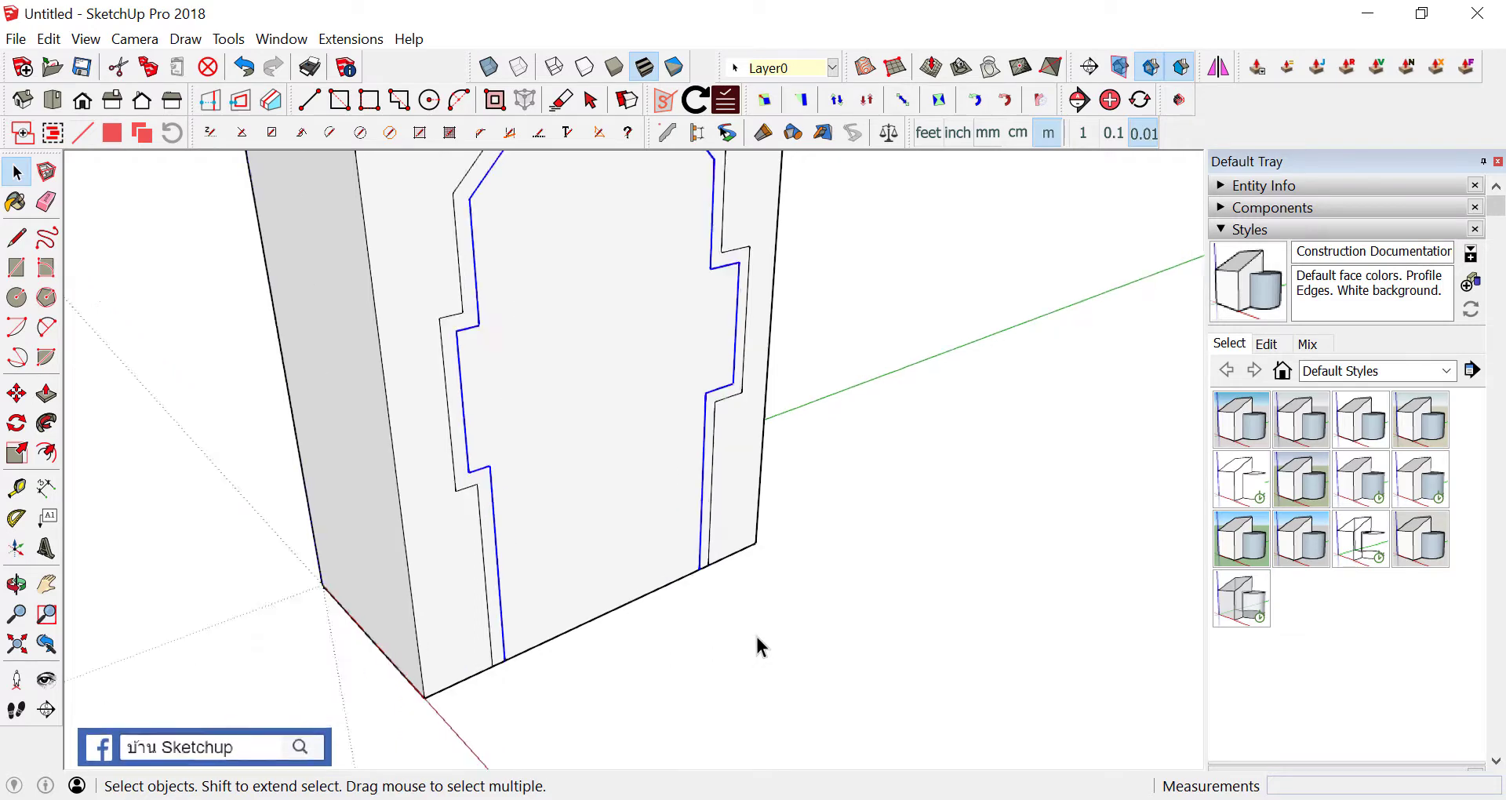
{"action": "scroll", "coordinate": [755, 633], "scroll_direction": "up", "scroll_amount": 3}
{"action": "key", "text": "p"}
{"action": "left_click", "coordinate": [686, 536]}
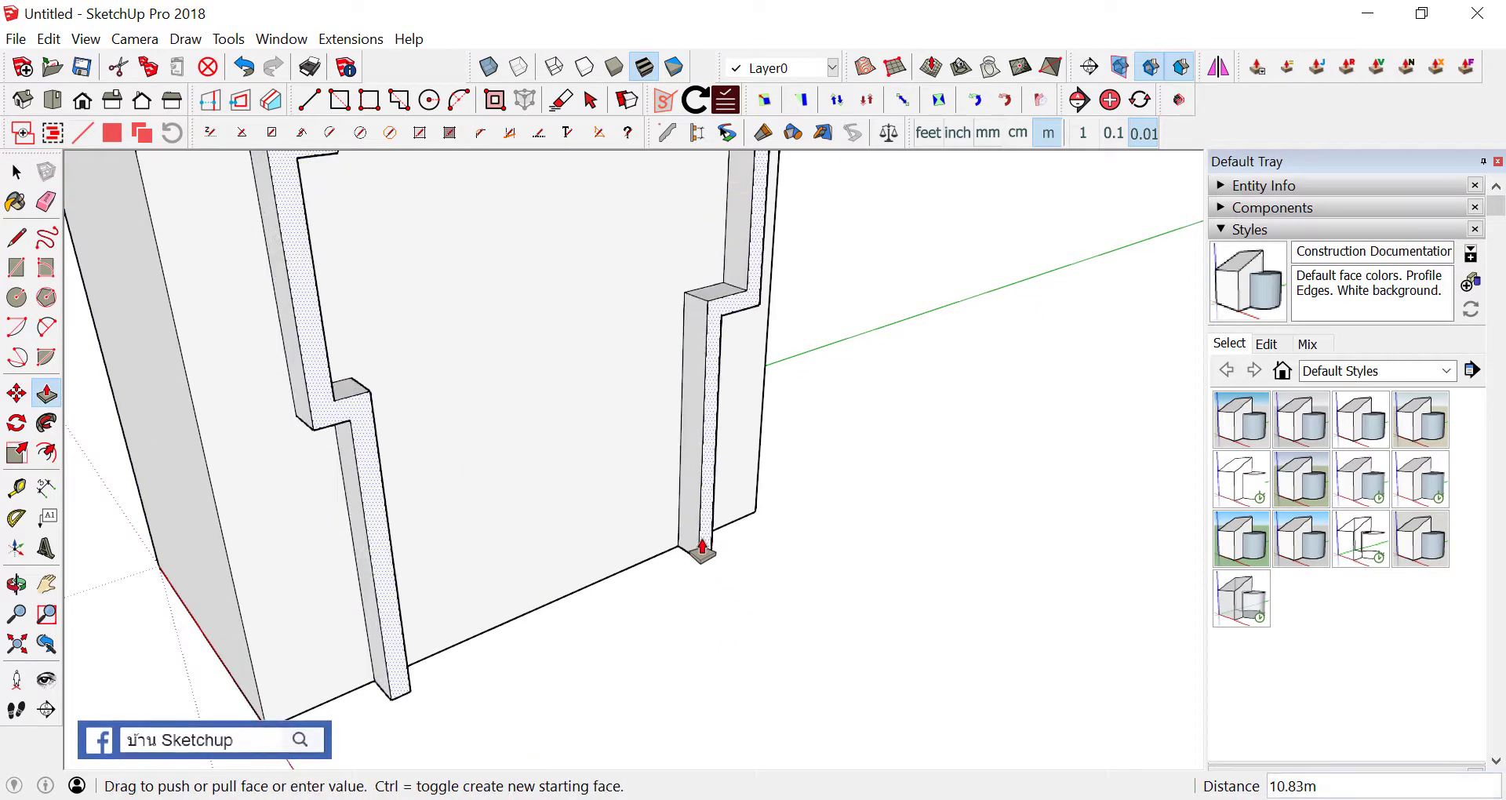
{"action": "left_click", "coordinate": [700, 549]}
{"action": "scroll", "coordinate": [721, 596], "scroll_direction": "down", "scroll_amount": 3}
{"action": "key", "text": "space"}
Draw a thin profile rectangle at the base of the raised frame
{"action": "scroll", "coordinate": [708, 548], "scroll_direction": "up", "scroll_amount": 3}
{"action": "scroll", "coordinate": [710, 556], "scroll_direction": "up", "scroll_amount": 2}
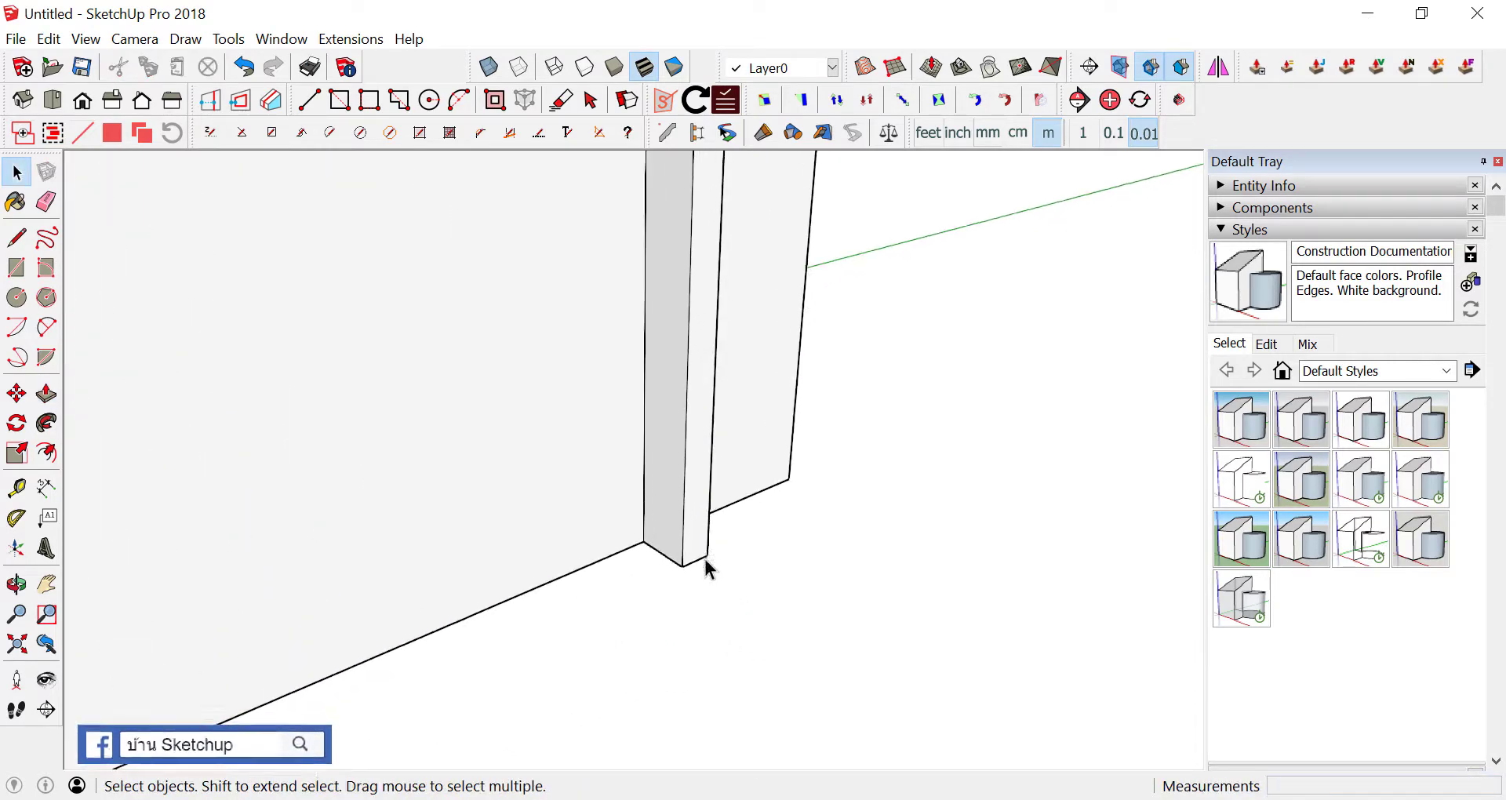
{"action": "key", "text": "r"}
{"action": "left_click", "coordinate": [706, 554]}
{"action": "left_click", "coordinate": [685, 490]}
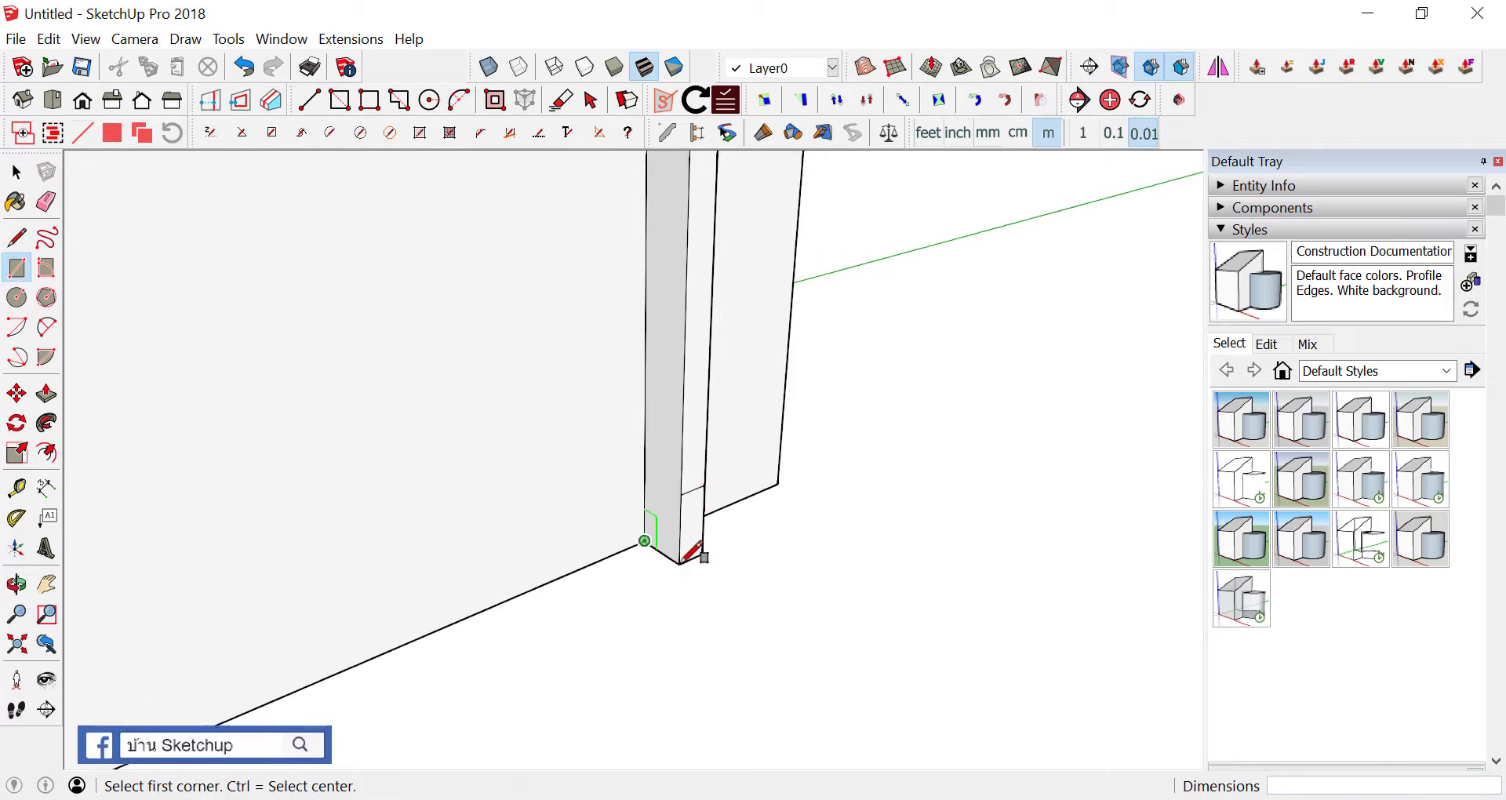
{"action": "scroll", "coordinate": [690, 549], "scroll_direction": "down", "scroll_amount": 2}
Draw two open line outlines on the ground, one on each side of the box
{"action": "key", "text": "l"}
{"action": "scroll", "coordinate": [687, 550], "scroll_direction": "down", "scroll_amount": 3}
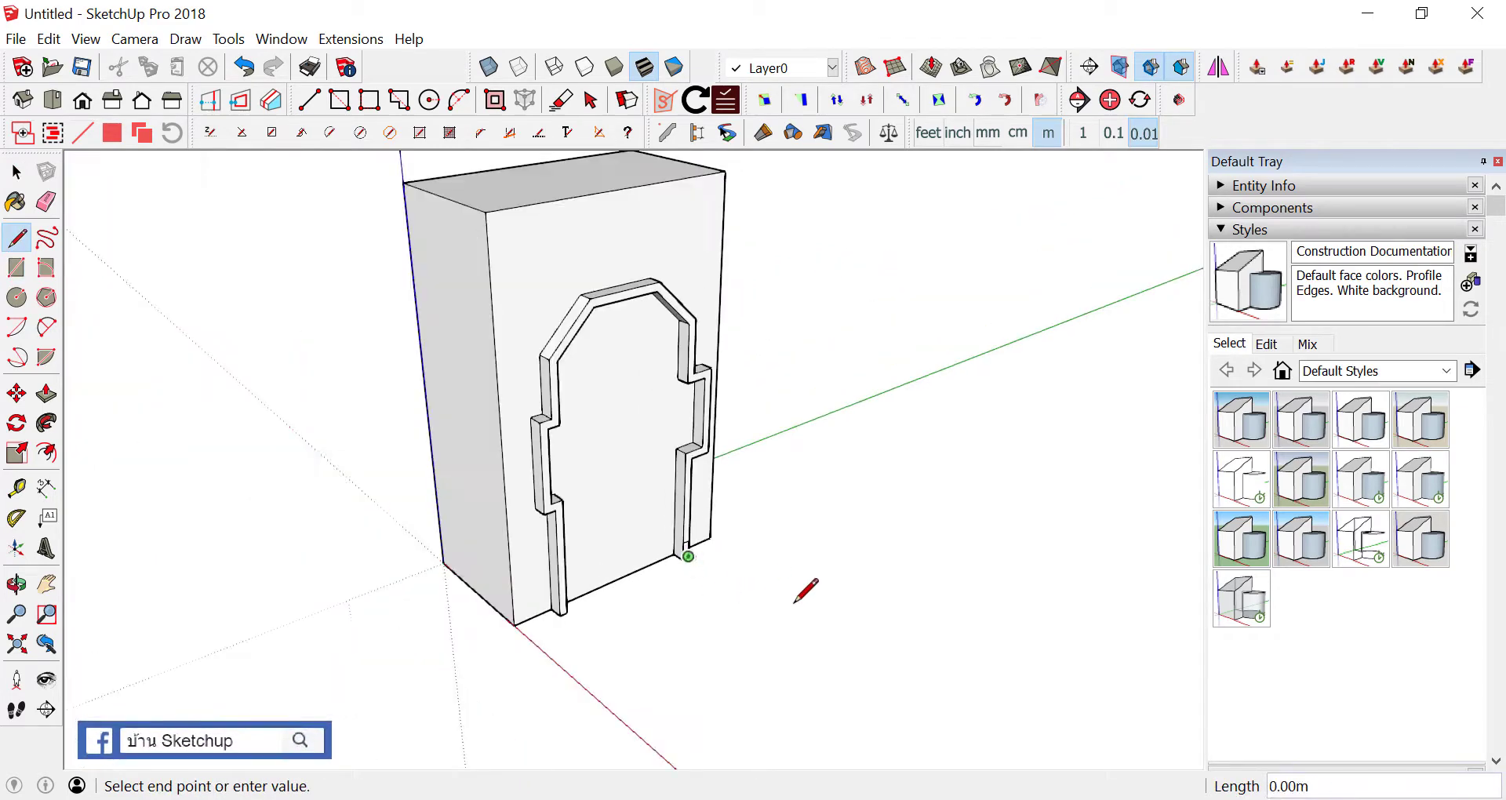
{"action": "left_click", "coordinate": [786, 615]}
{"action": "scroll", "coordinate": [786, 614], "scroll_direction": "down", "scroll_amount": 2}
{"action": "left_click", "coordinate": [916, 550]}
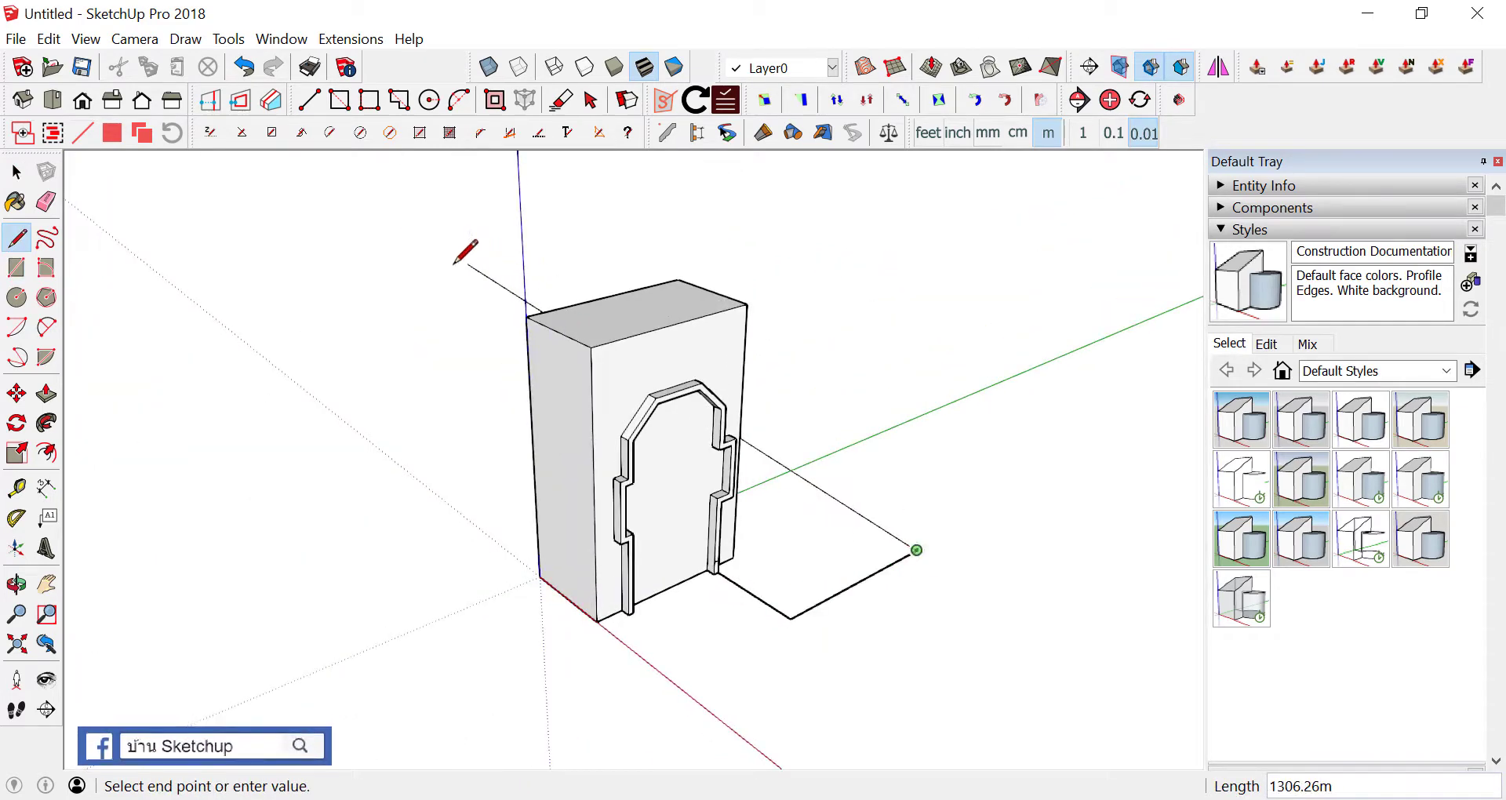
{"action": "left_click", "coordinate": [429, 300]}
{"action": "left_click", "coordinate": [239, 341]}
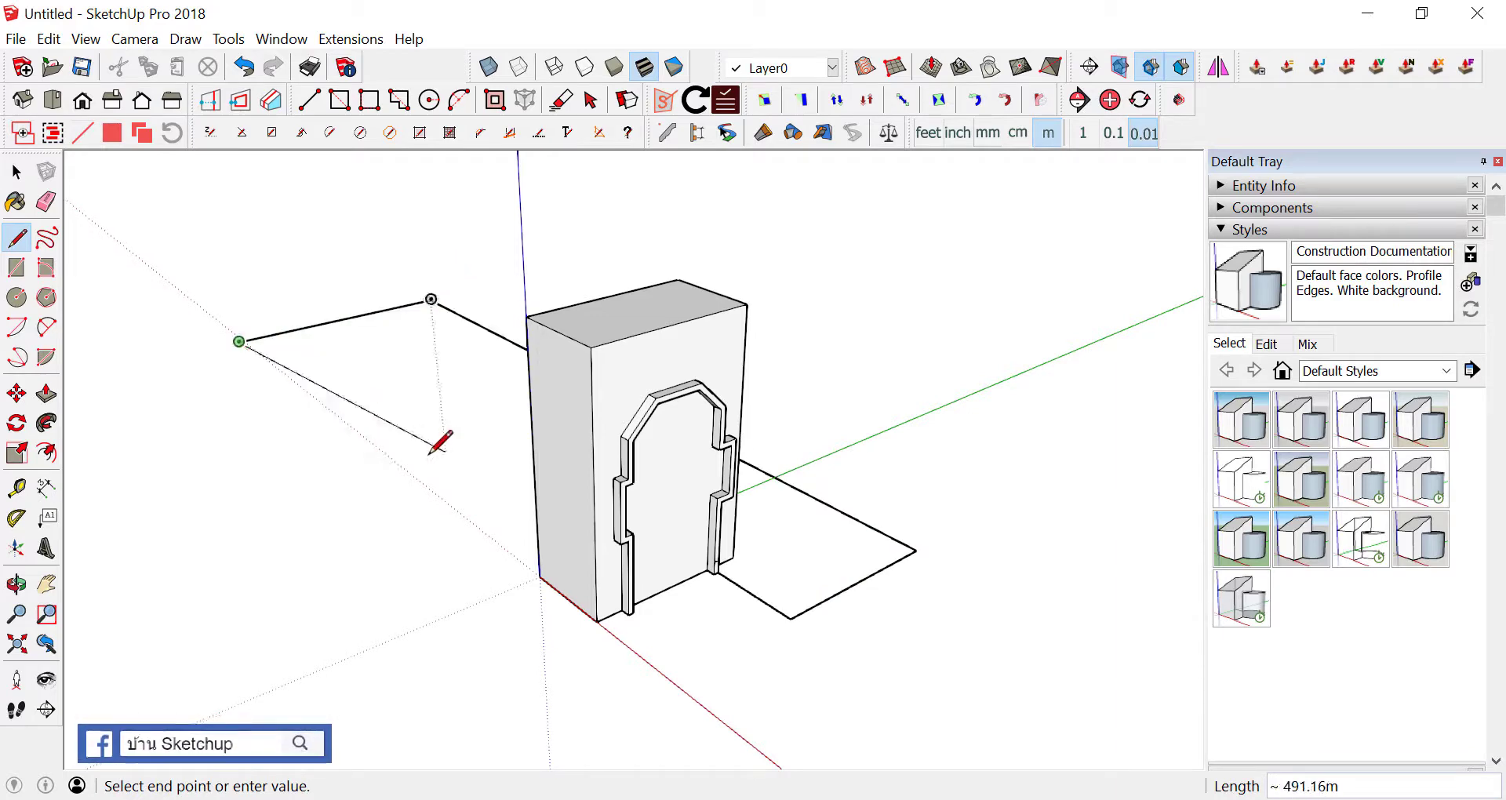
{"action": "left_click", "coordinate": [407, 474]}
{"action": "left_click", "coordinate": [235, 518]}
Select the edges of both ground paths, leaving the box itself unselected
{"action": "key", "text": "space"}
{"action": "scroll", "coordinate": [523, 499], "scroll_direction": "up", "scroll_amount": 2}
{"action": "scroll", "coordinate": [523, 499], "scroll_direction": "down", "scroll_amount": 2}
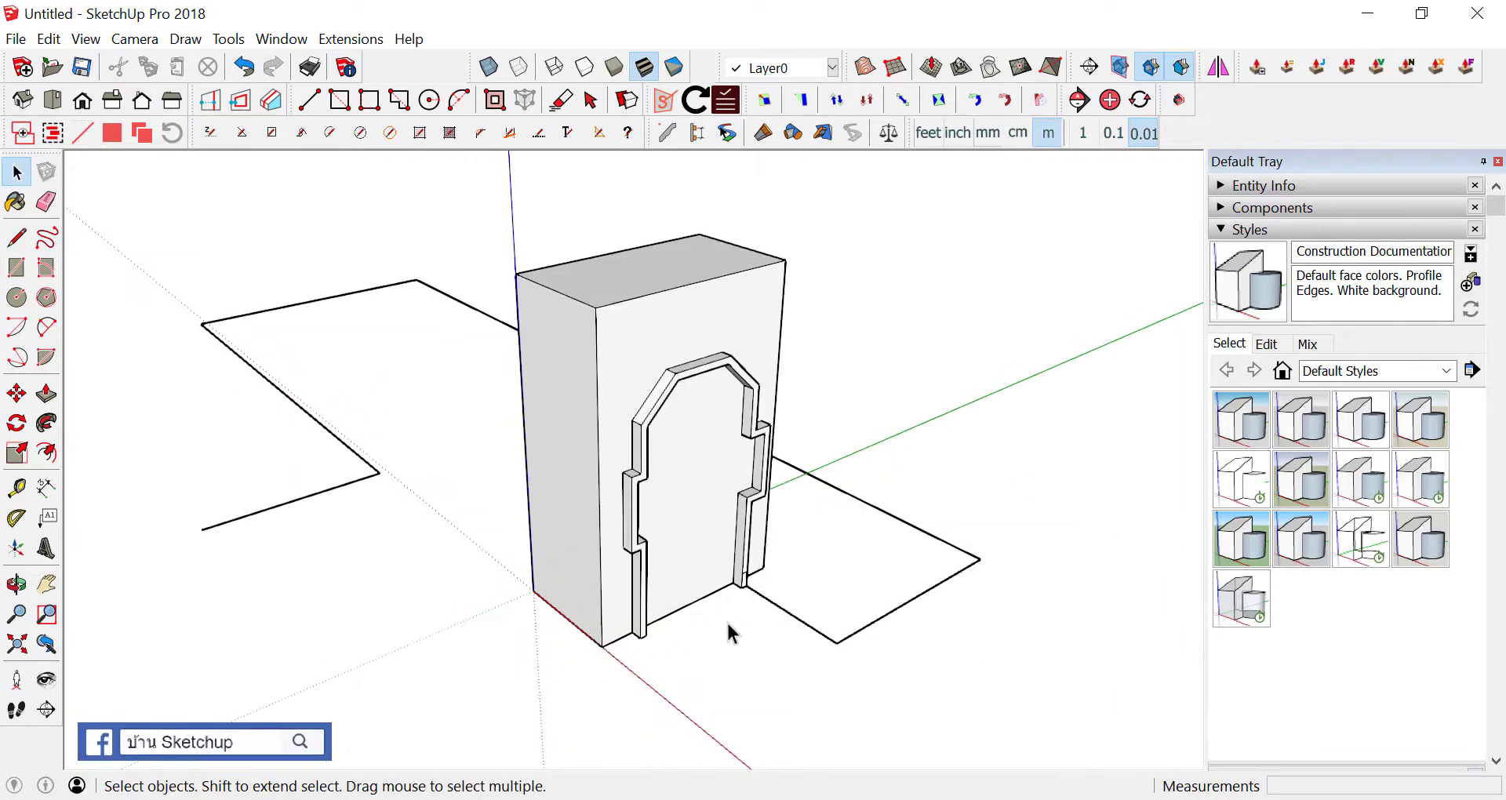
{"action": "left_click", "coordinate": [779, 608]}
{"action": "left_click", "coordinate": [886, 616], "text": "shift"}
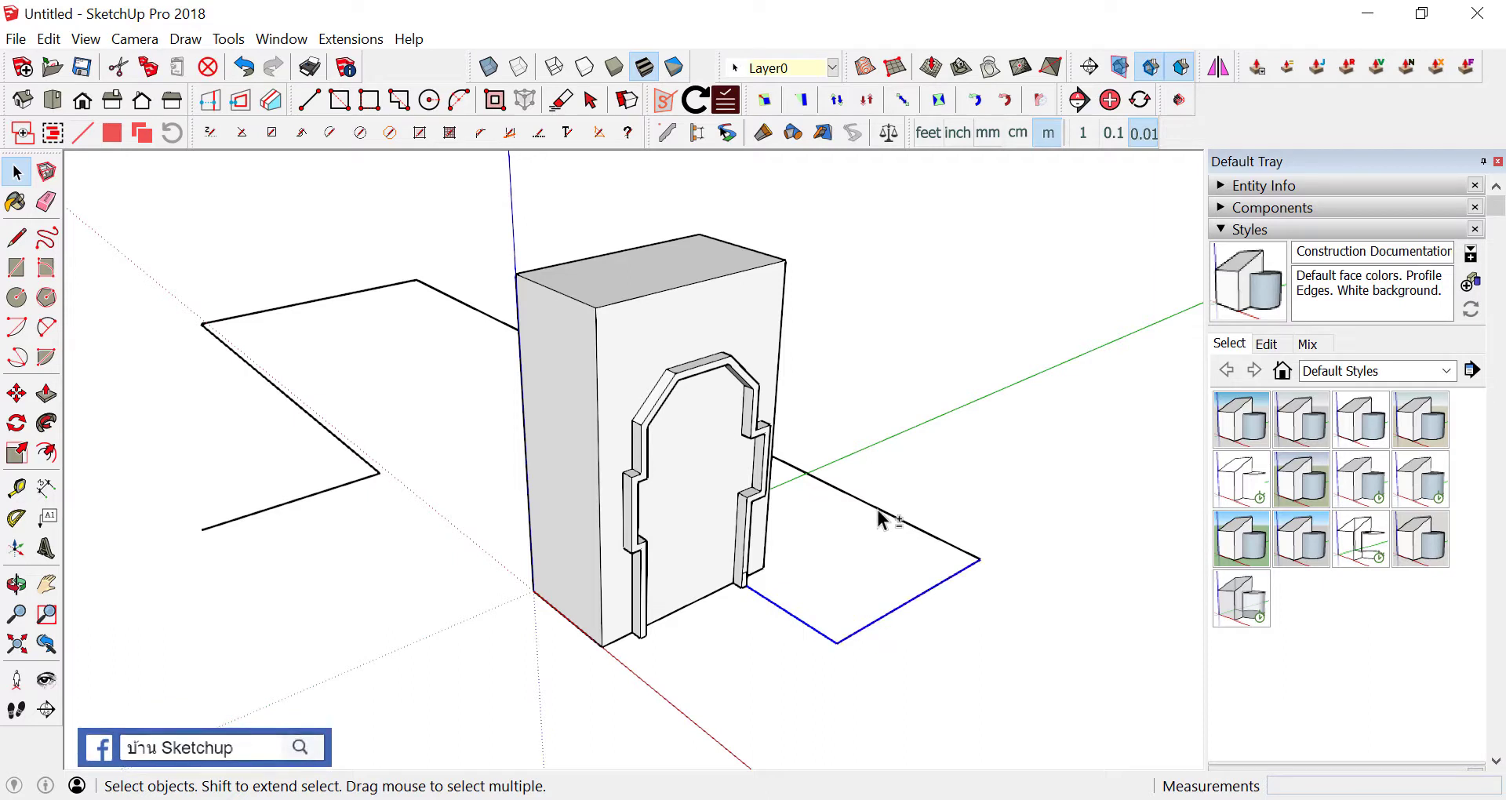
{"action": "left_click", "coordinate": [335, 298], "text": "shift"}
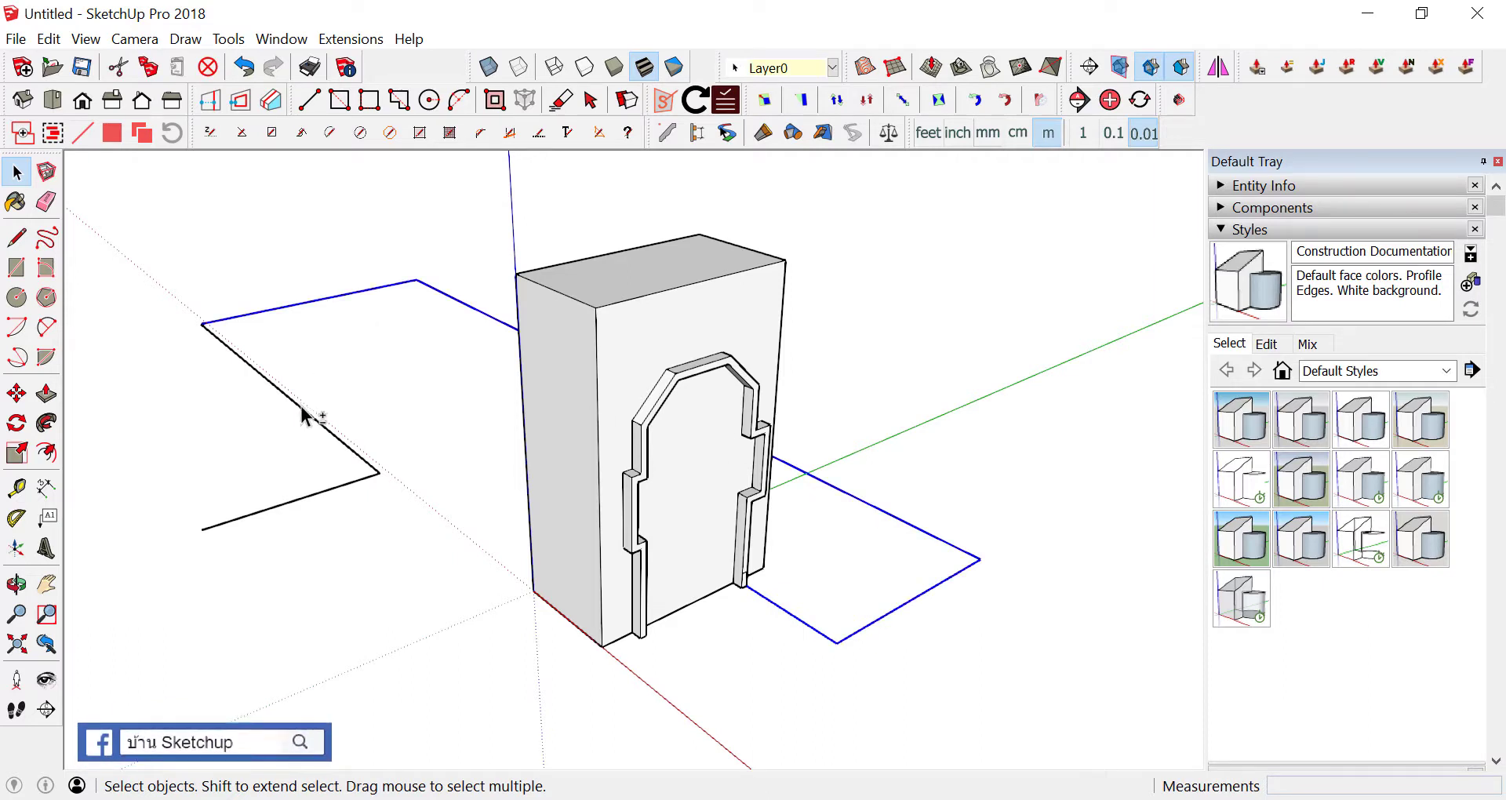
{"action": "left_click", "coordinate": [304, 410], "text": "shift"}
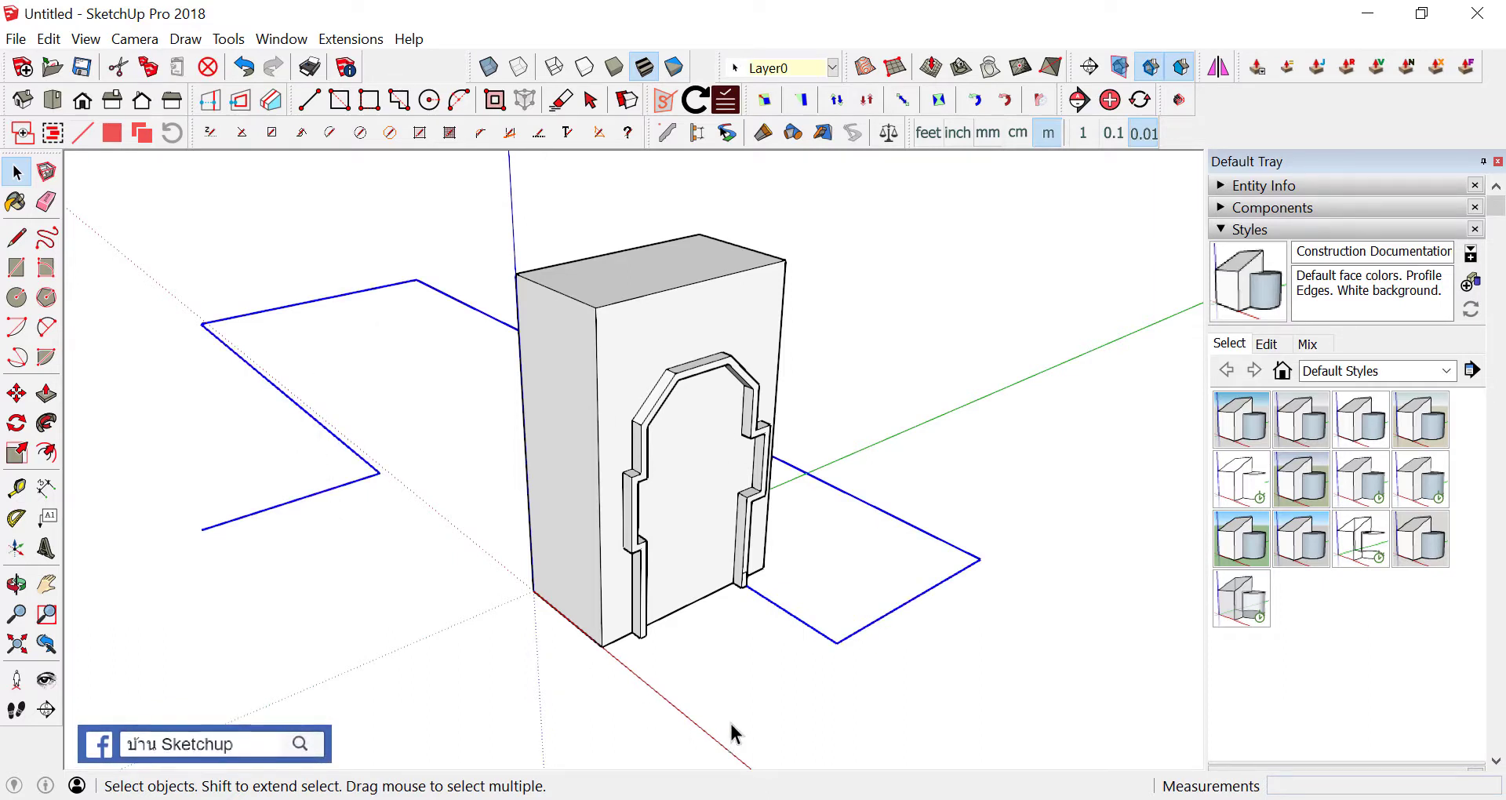
{"action": "scroll", "coordinate": [767, 628], "scroll_direction": "up", "scroll_amount": 2}
{"action": "scroll", "coordinate": [779, 616], "scroll_direction": "down", "scroll_amount": 1}
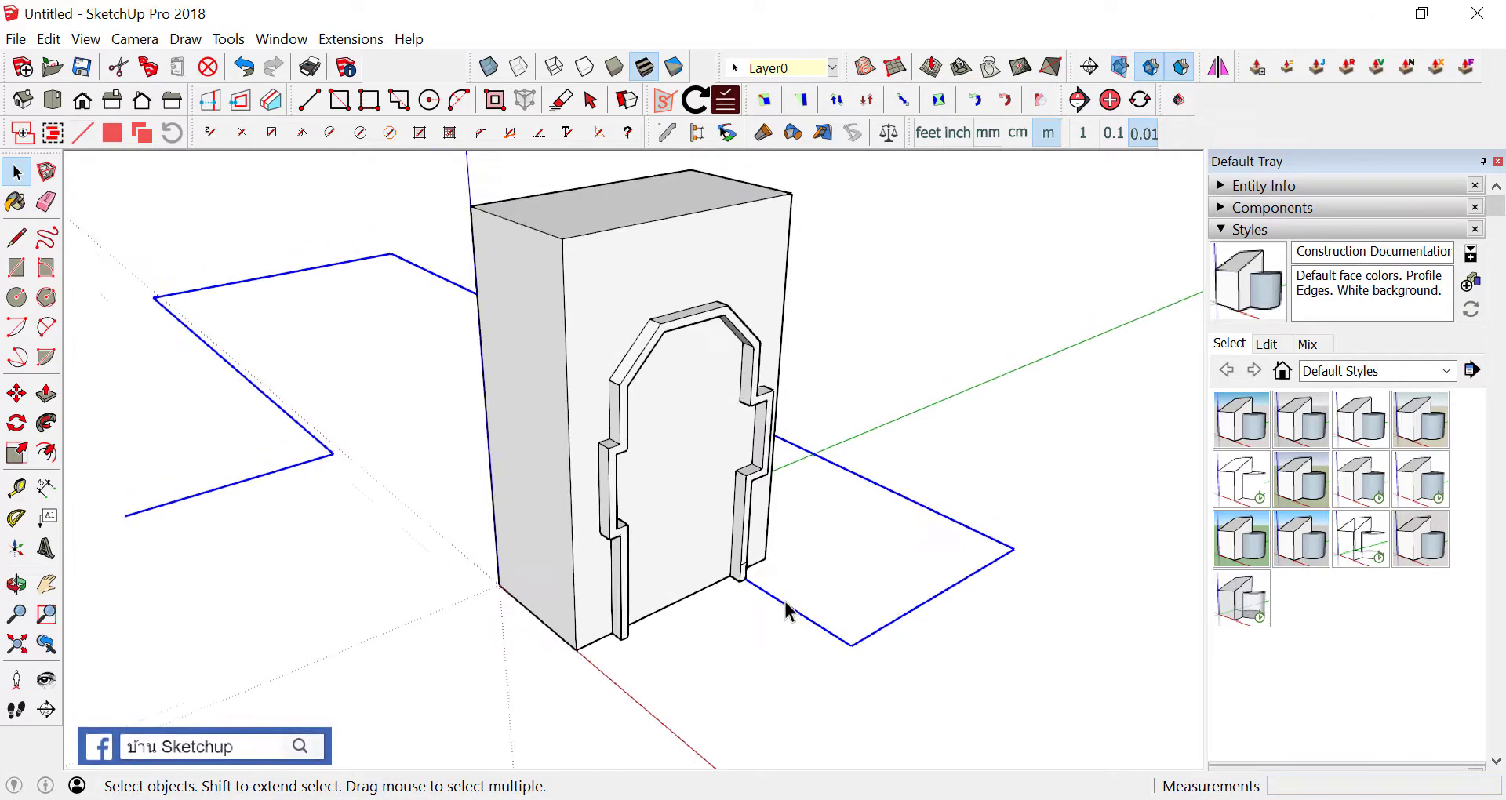
{"action": "key", "text": "ctrl+a"}
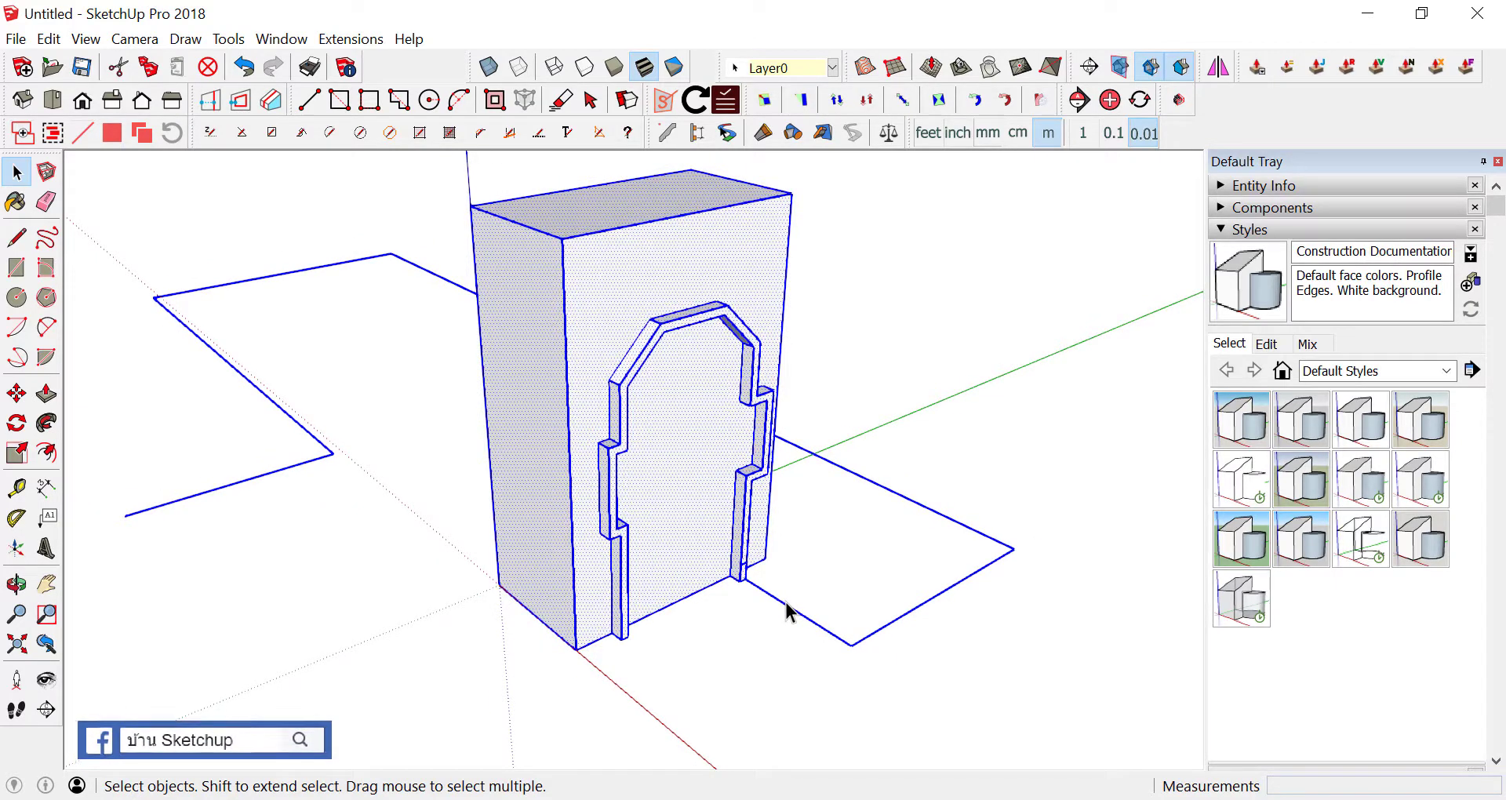
{"action": "scroll", "coordinate": [788, 612], "scroll_direction": "down", "scroll_amount": 1}
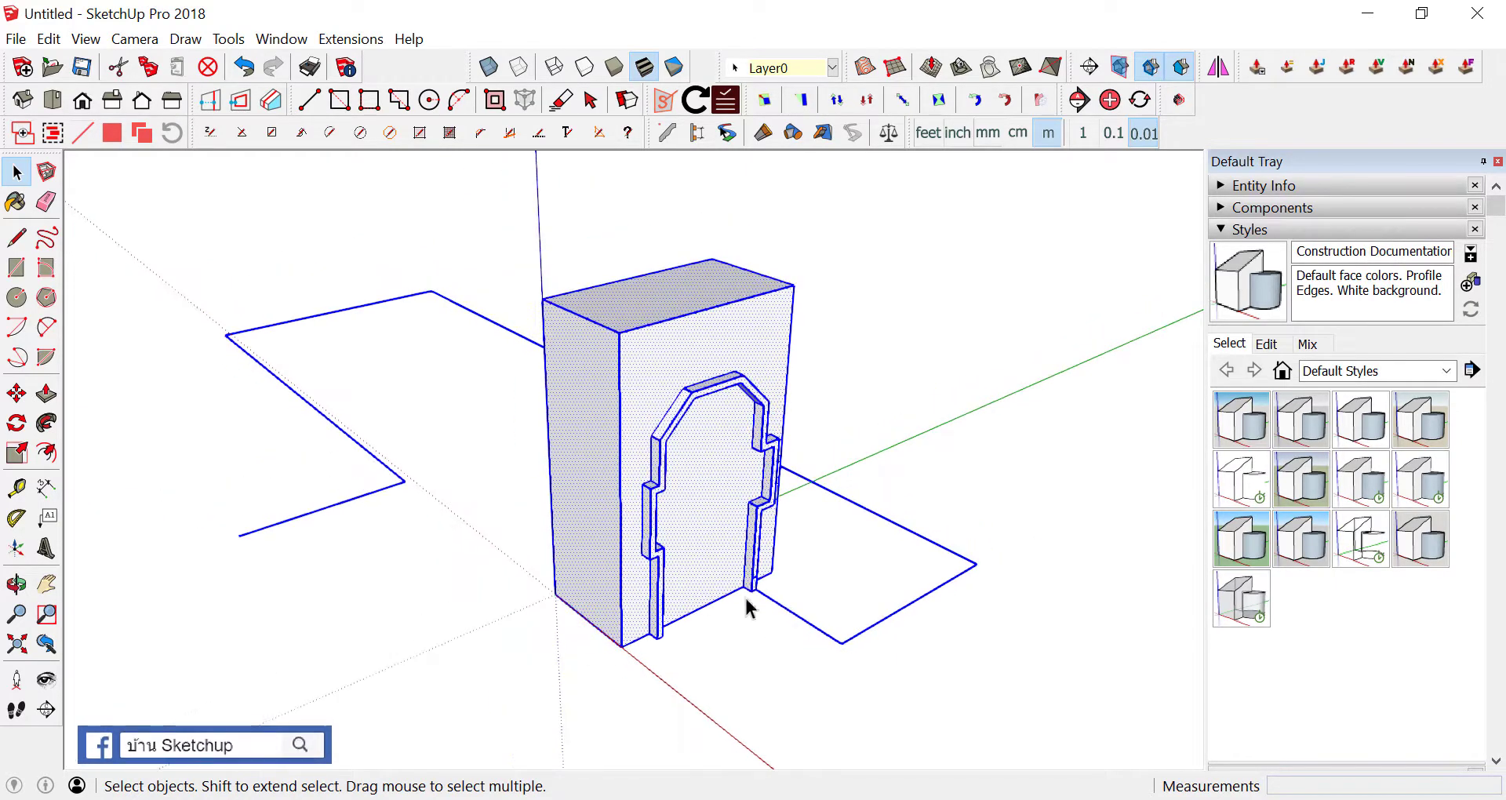
{"action": "left_click_drag", "start_coordinate": [451, 175], "coordinate": [810, 735], "text": "shift"}
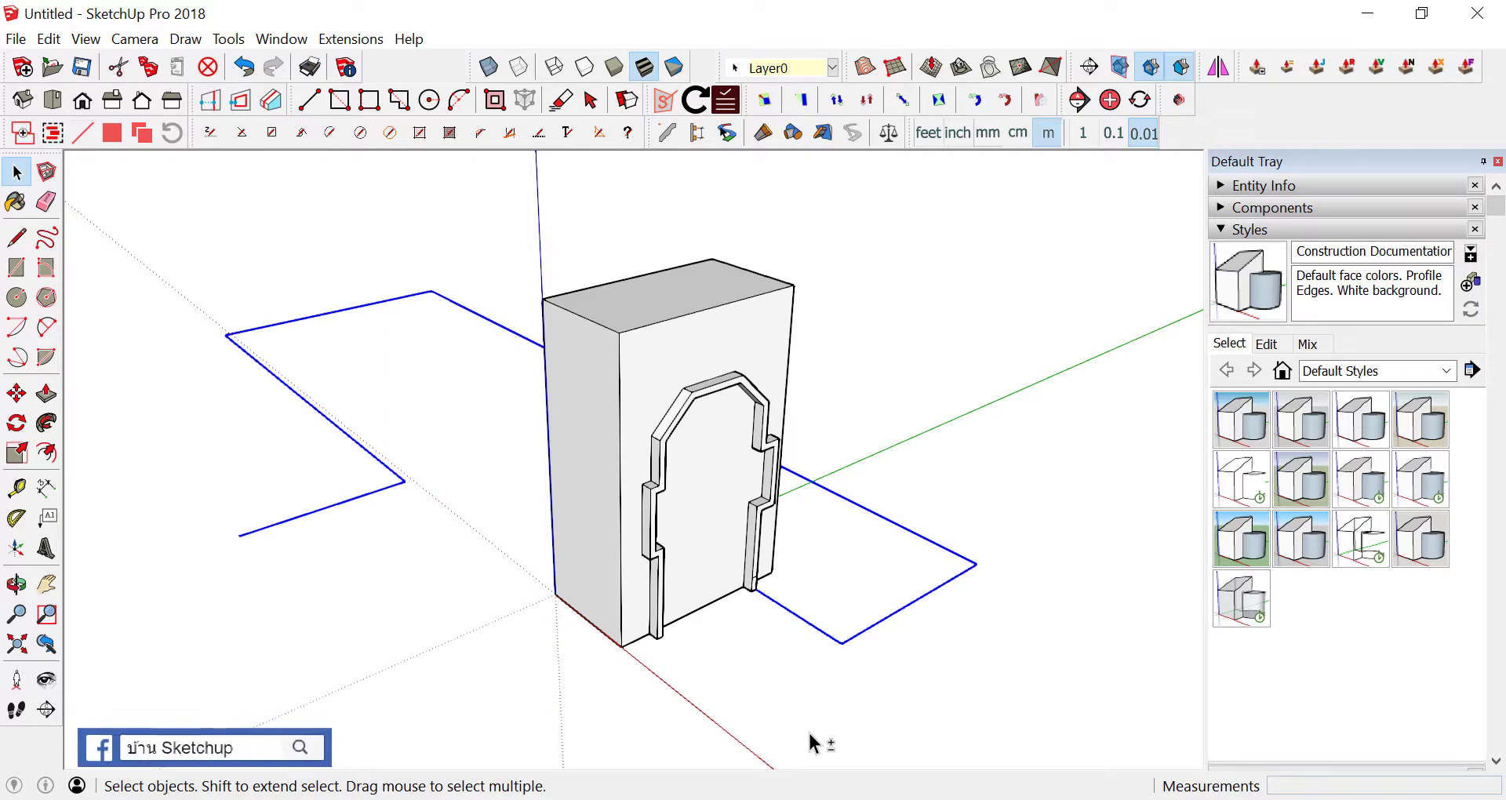
{"action": "scroll", "coordinate": [788, 684], "scroll_direction": "up", "scroll_amount": 2}
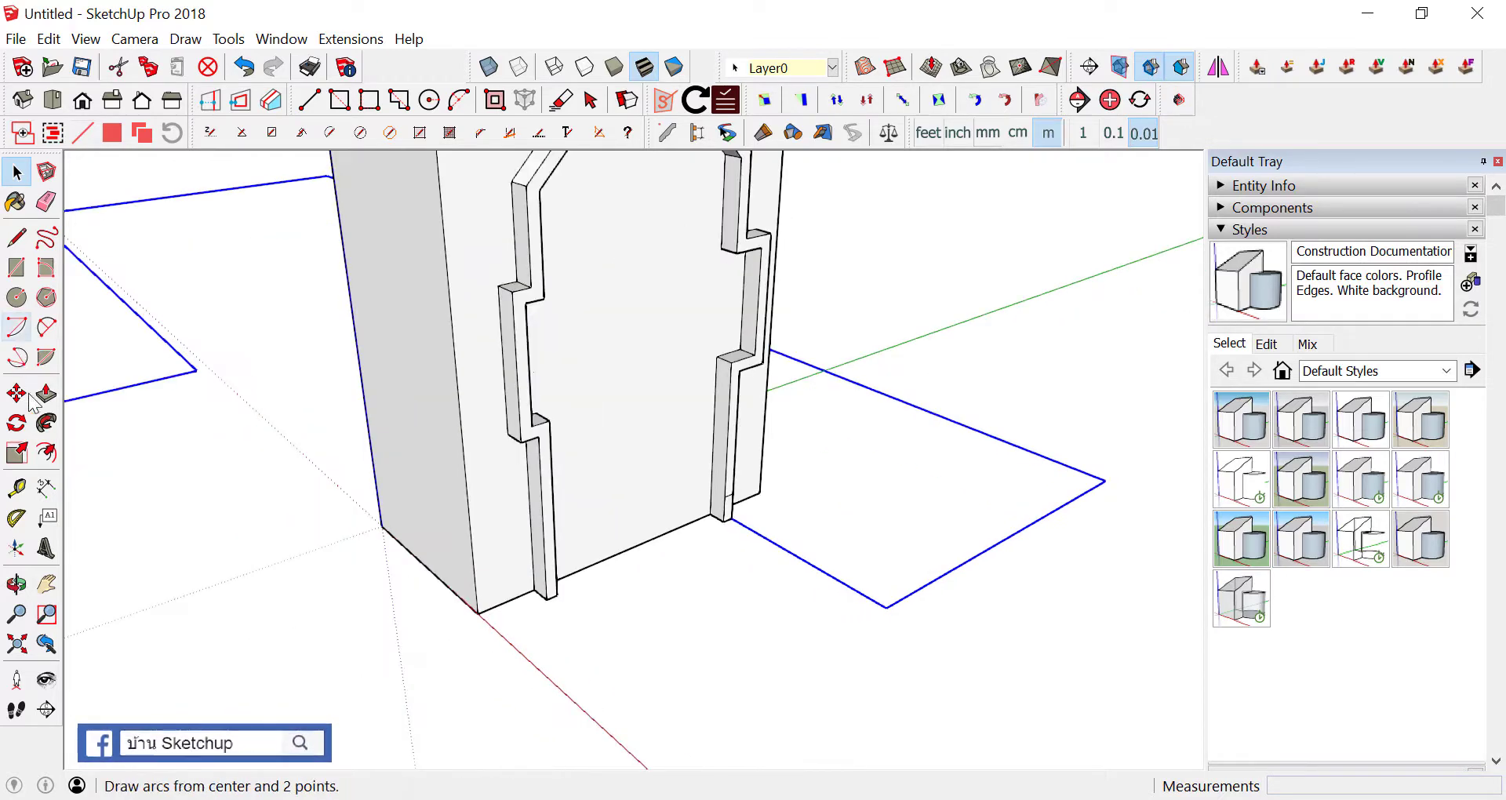
Use Follow Me to sweep the profile face along the selected ground paths into thick frames
{"action": "left_click", "coordinate": [46, 424]}
{"action": "left_click", "coordinate": [765, 482]}
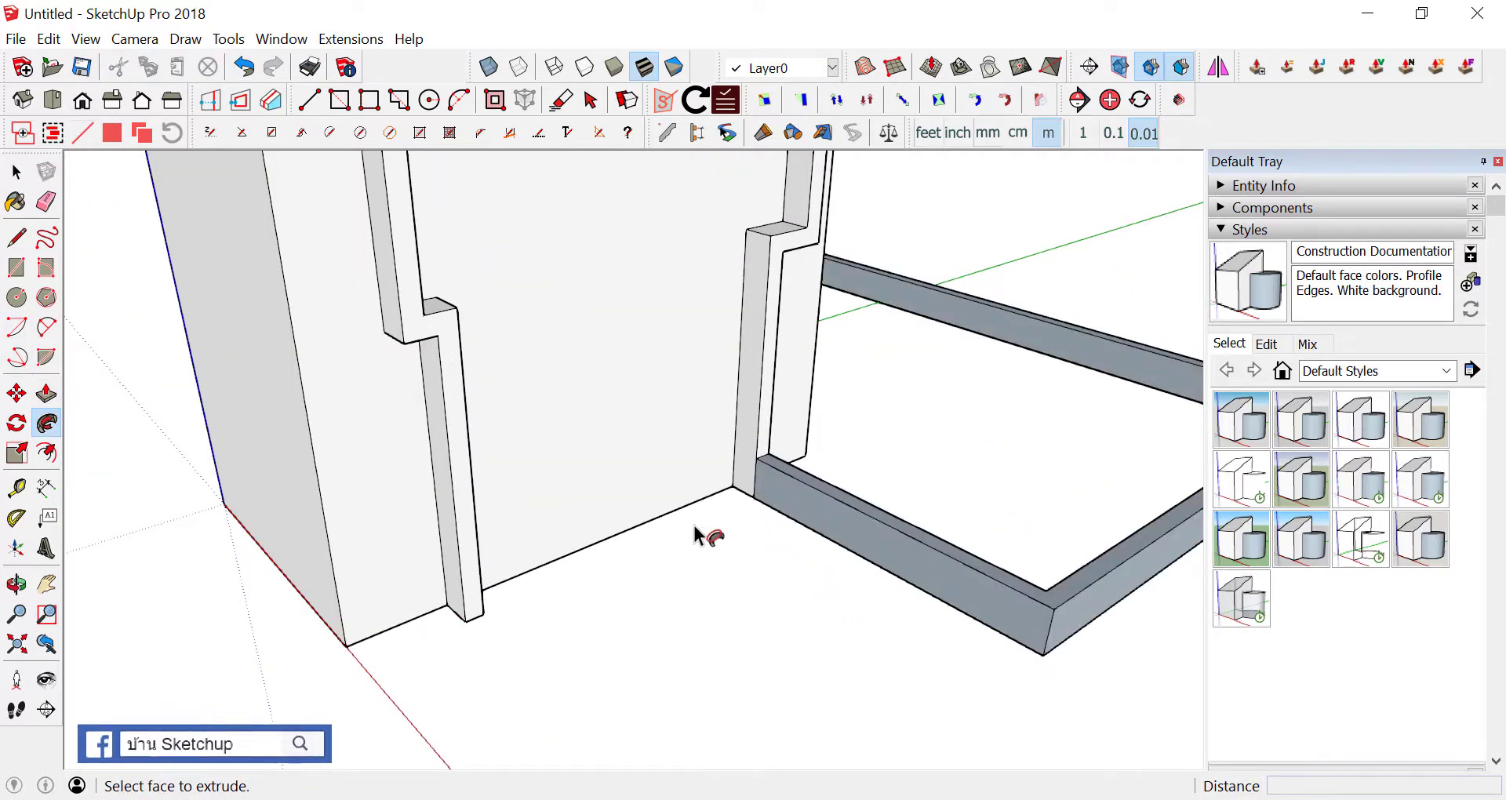
{"action": "scroll", "coordinate": [690, 564], "scroll_direction": "down", "scroll_amount": 3}
{"action": "scroll", "coordinate": [650, 581], "scroll_direction": "down", "scroll_amount": 2}
{"action": "scroll", "coordinate": [627, 558], "scroll_direction": "up", "scroll_amount": 2}
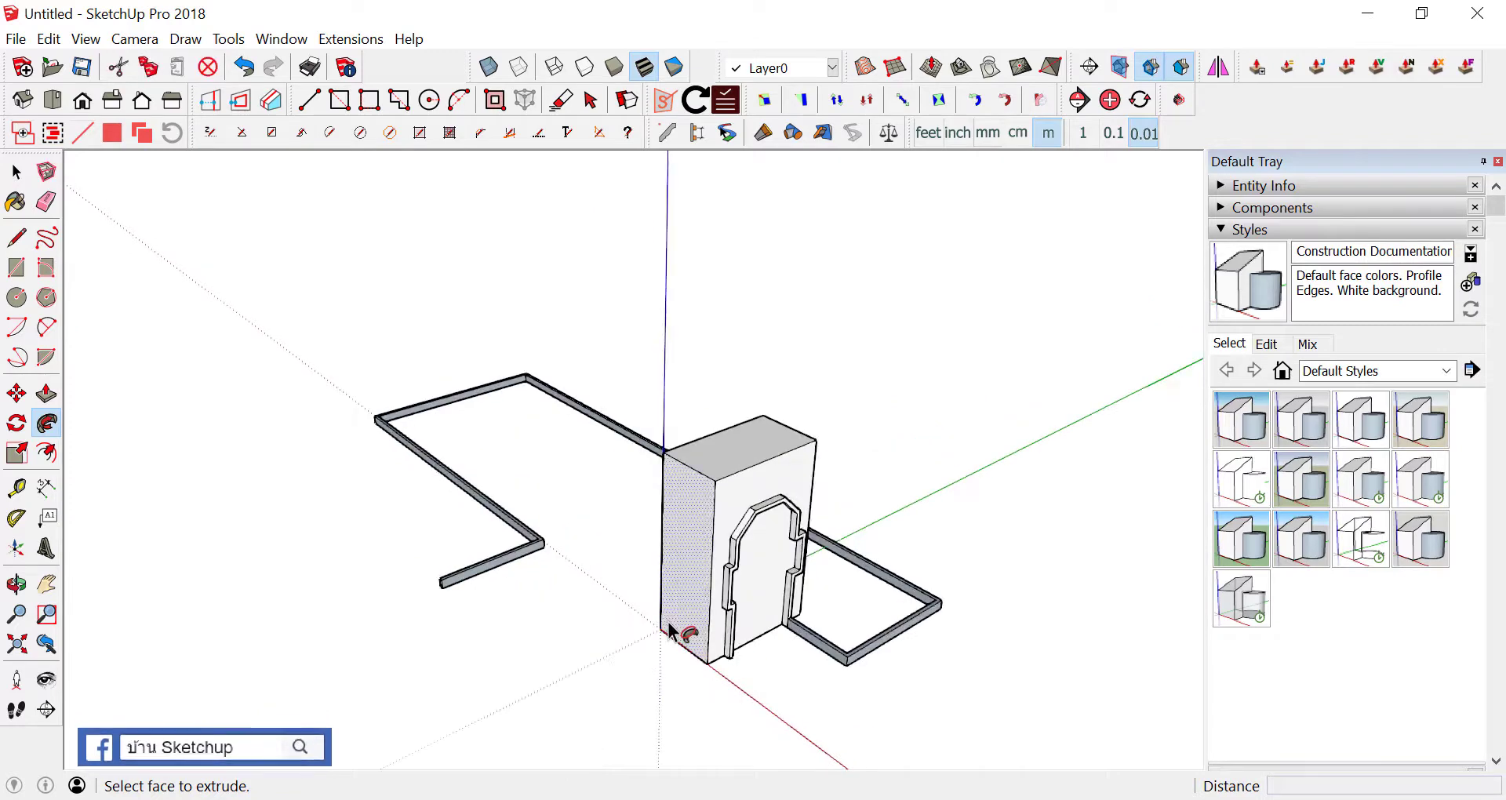
Delete the frames and the box, leaving an empty scene
{"action": "middle_click_drag", "start_coordinate": [808, 699], "coordinate": [605, 514]}
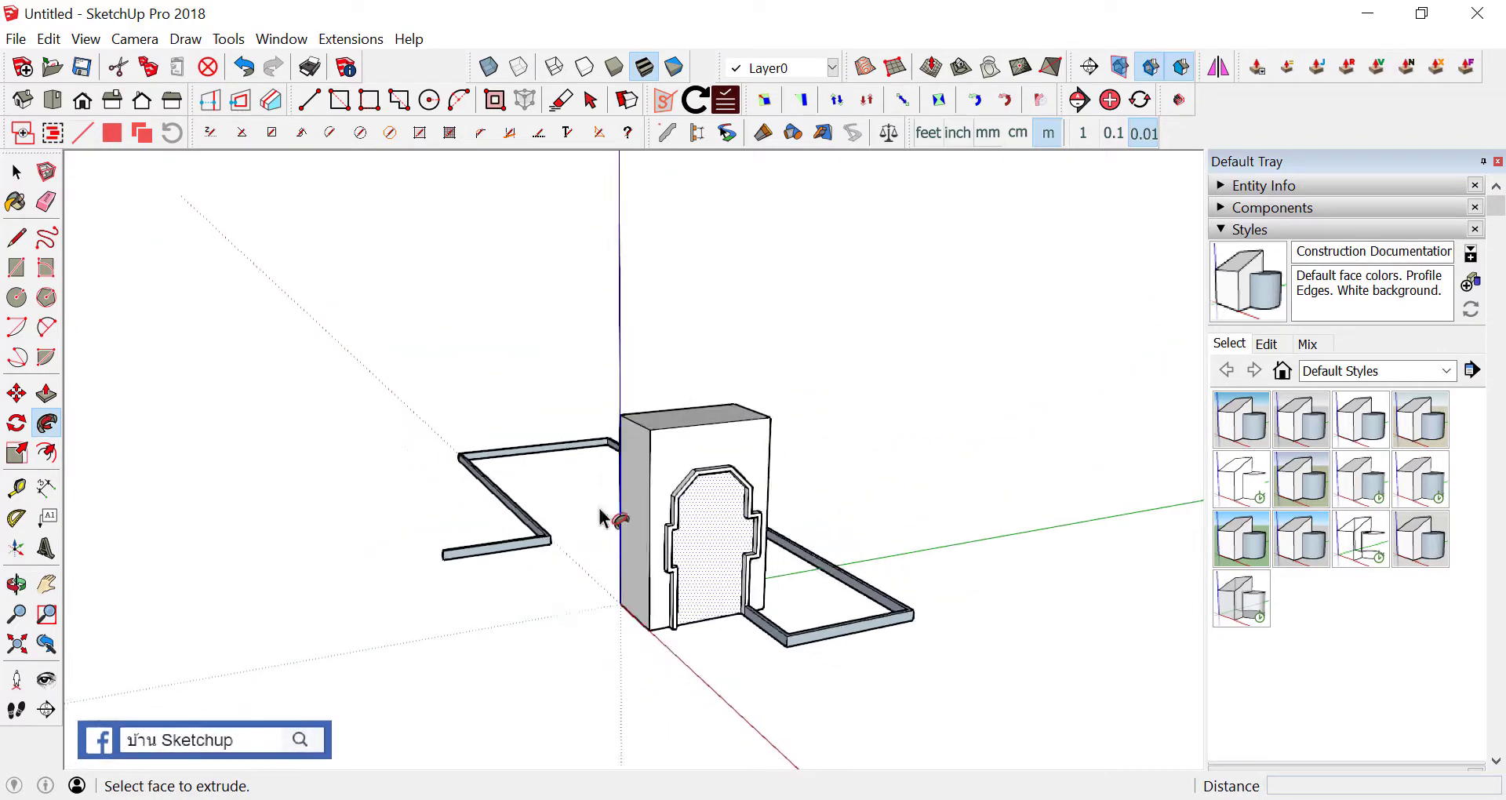
{"action": "key", "text": "space"}
{"action": "mouse_move", "coordinate": [337, 361]}
{"action": "left_mouse_down"}
{"action": "mouse_move", "coordinate": [1018, 695]}
{"action": "mouse_move", "coordinate": [711, 585]}
{"action": "mouse_move", "coordinate": [732, 568]}
{"action": "left_mouse_up"}
{"action": "key", "text": "Delete"}
Draw a small profile rectangle on the ground near the origin
{"action": "key", "text": "o"}
{"action": "key", "text": "r"}
{"action": "left_click", "coordinate": [672, 508]}
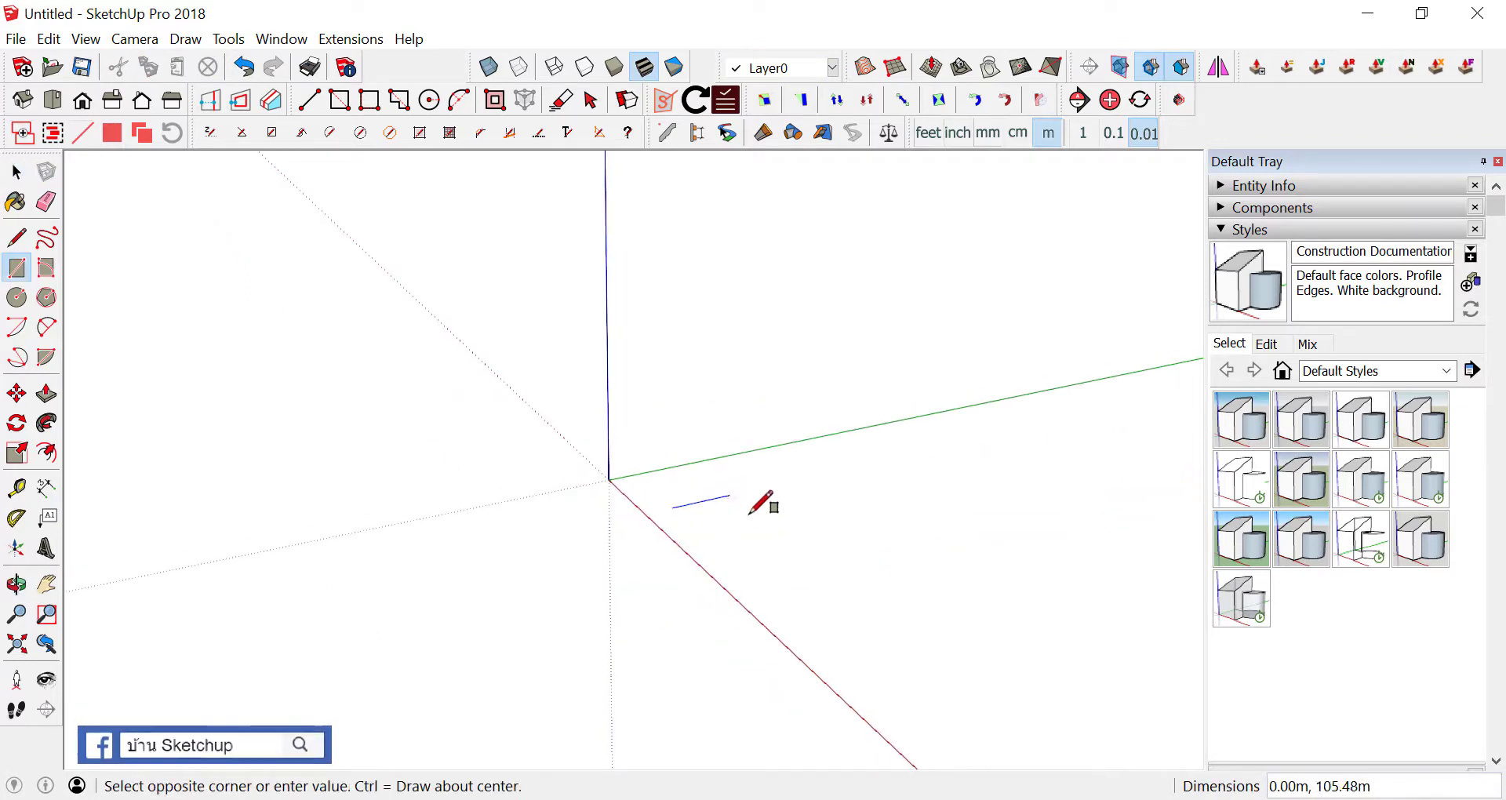
{"action": "left_click", "coordinate": [749, 521]}
Draw a connected zigzag line path rising from the rectangle's corner and folding around it
{"action": "key", "text": "l"}
{"action": "left_click", "coordinate": [746, 517]}
{"action": "scroll", "coordinate": [746, 517], "scroll_direction": "down", "scroll_amount": 2}
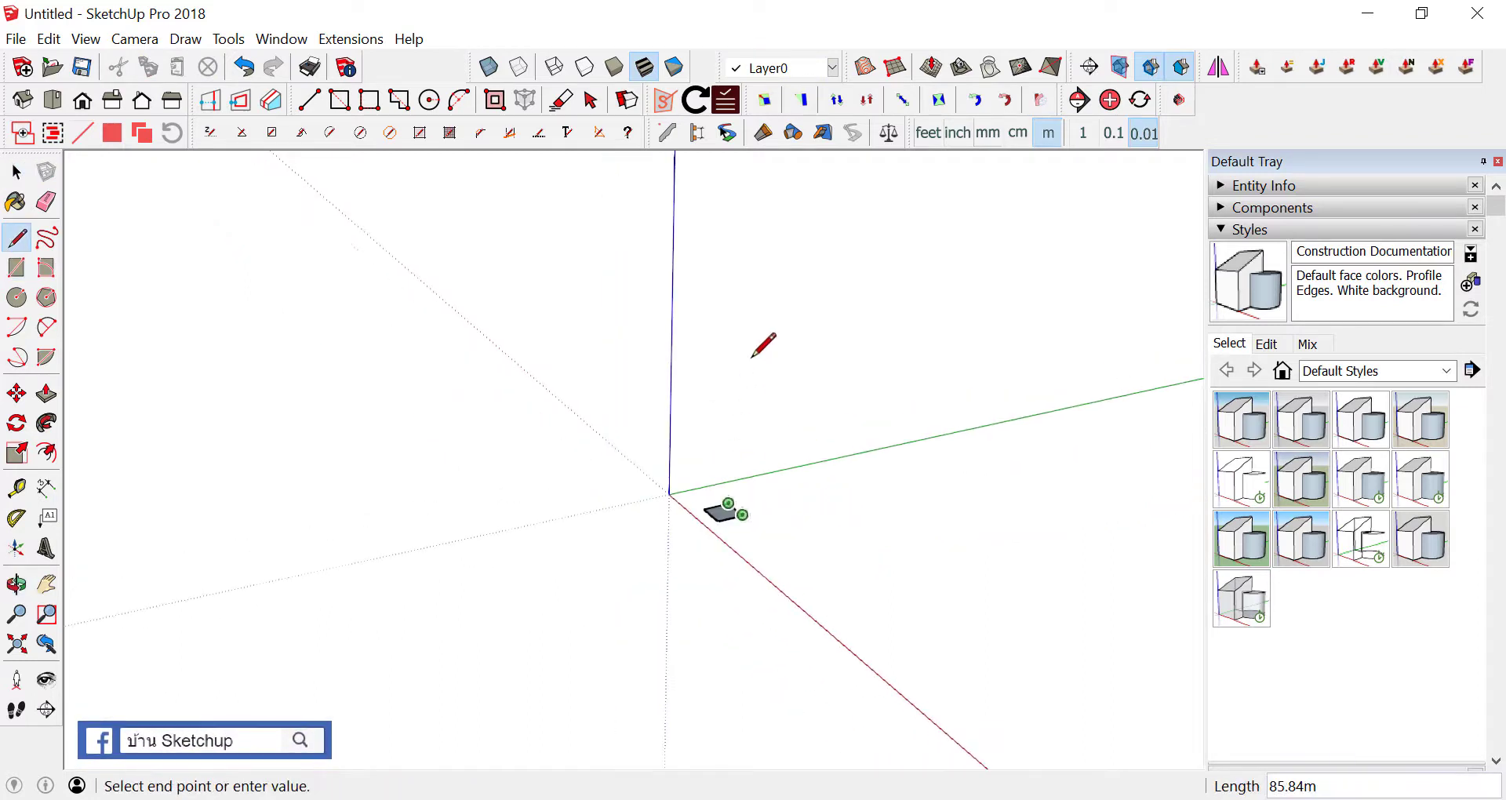
{"action": "left_click", "coordinate": [751, 332]}
{"action": "left_click", "coordinate": [655, 287]}
{"action": "left_click", "coordinate": [654, 406]}
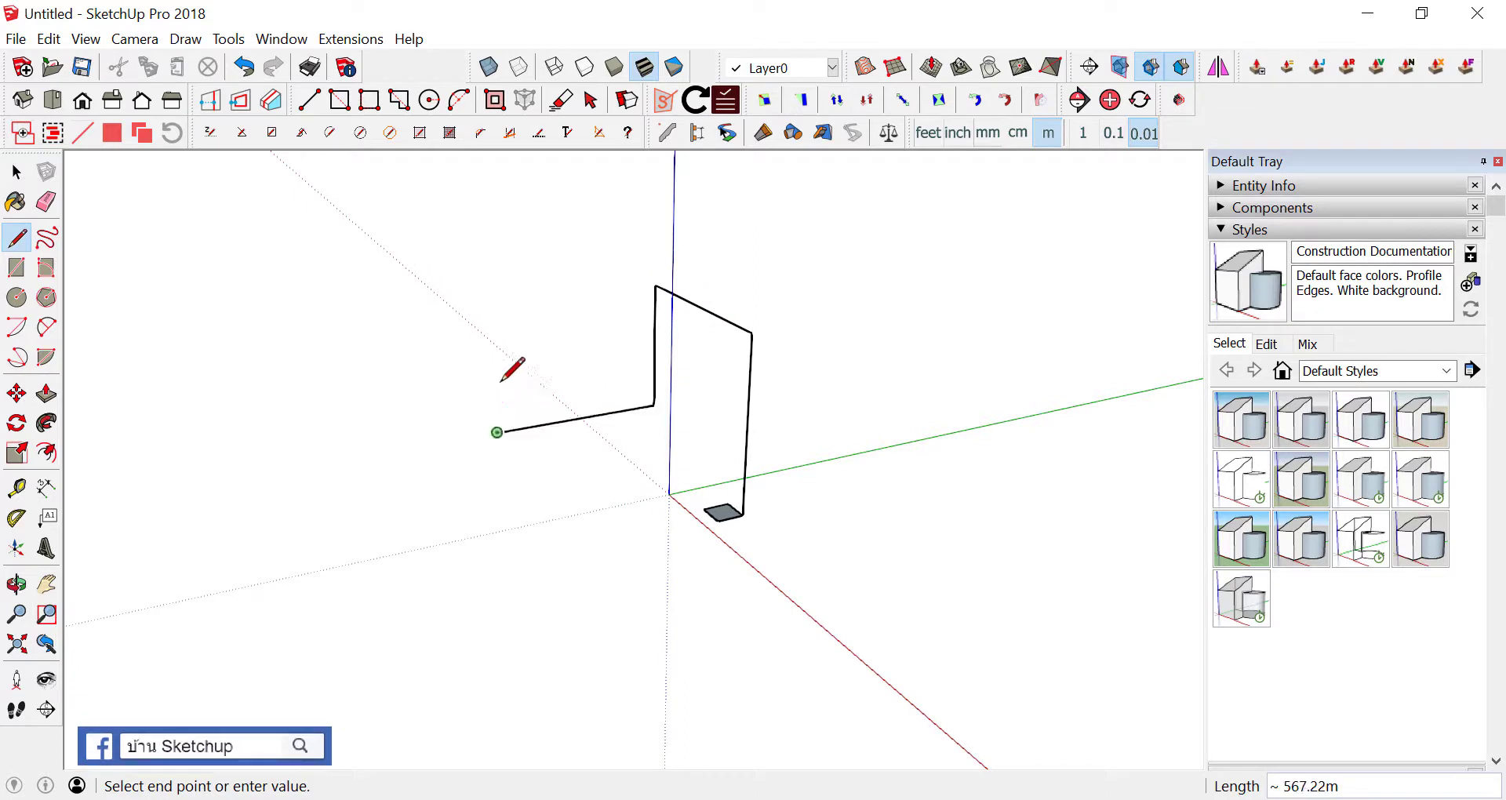
{"action": "left_click", "coordinate": [495, 433]}
{"action": "left_click", "coordinate": [487, 276]}
{"action": "left_click", "coordinate": [684, 254]}
{"action": "left_click", "coordinate": [909, 351]}
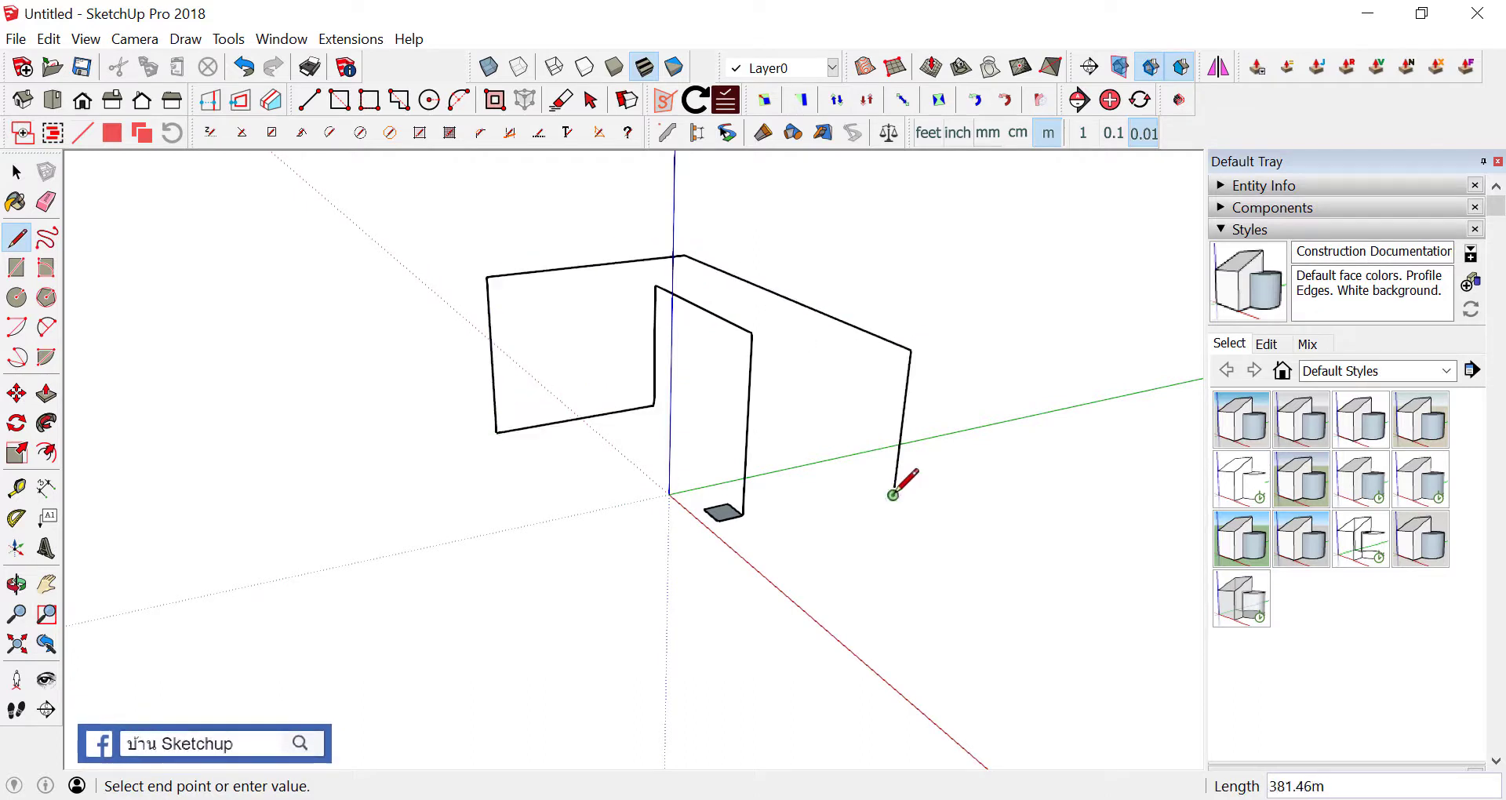
{"action": "left_click", "coordinate": [894, 494]}
{"action": "left_click", "coordinate": [698, 376]}
Select all the connected path edges, excluding the rectangle's profile face
{"action": "key", "text": "space"}
{"action": "mouse_move", "coordinate": [783, 426]}
{"action": "middle_mouse_down"}
{"action": "mouse_move", "coordinate": [722, 463]}
{"action": "mouse_move", "coordinate": [847, 408]}
{"action": "middle_mouse_up"}
{"action": "scroll", "coordinate": [848, 411], "scroll_direction": "up", "scroll_amount": 2}
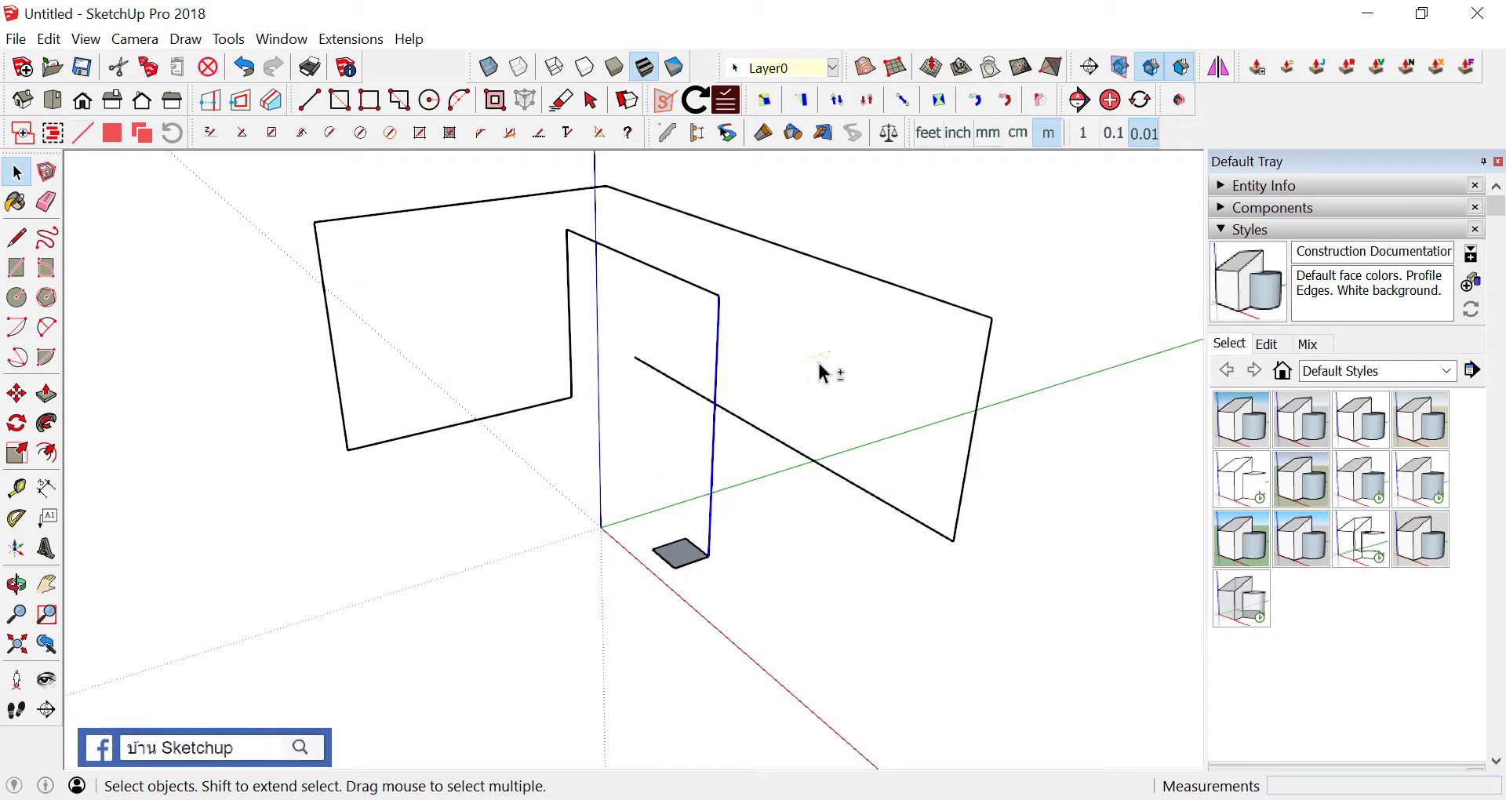
{"action": "left_click_drag", "start_coordinate": [981, 518], "coordinate": [656, 162], "text": "shift"}
{"action": "left_click_drag", "start_coordinate": [549, 440], "coordinate": [197, 186], "text": "shift"}
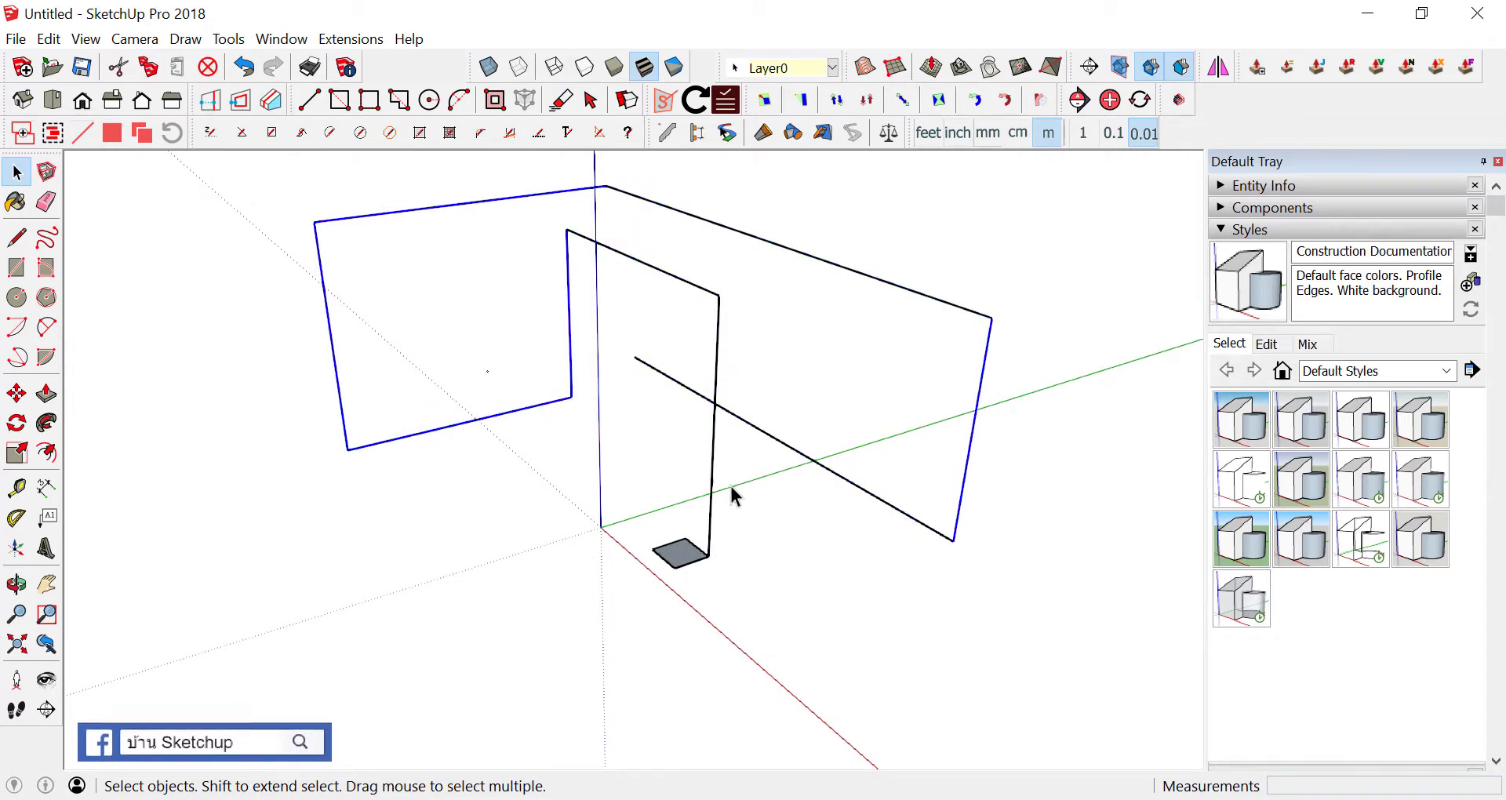
{"action": "scroll", "coordinate": [730, 483], "scroll_direction": "up", "scroll_amount": 2}
{"action": "triple_click", "coordinate": [701, 431]}
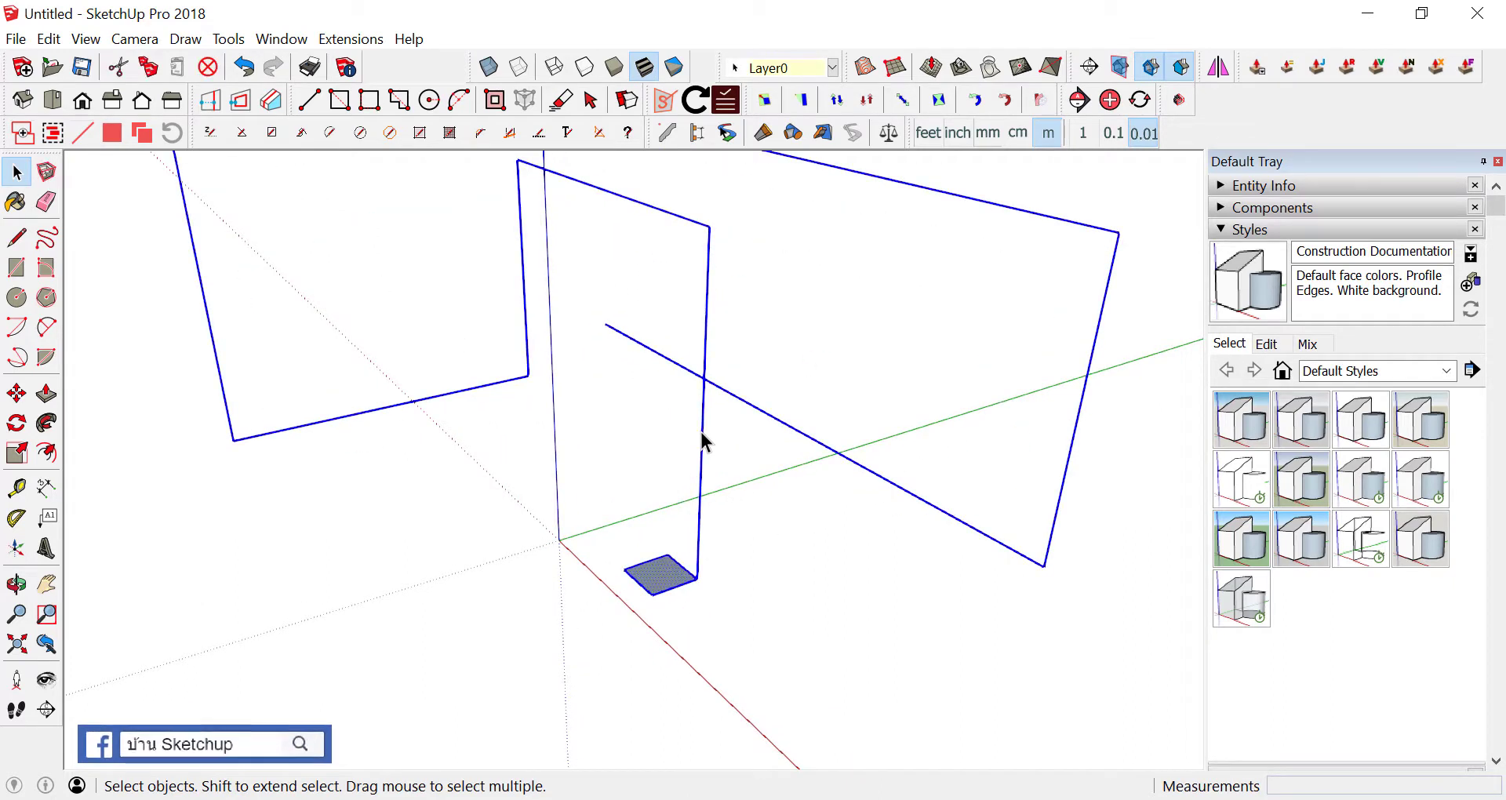
{"action": "left_click_drag", "start_coordinate": [512, 502], "coordinate": [764, 662], "text": "shift"}
{"action": "scroll", "coordinate": [756, 671], "scroll_direction": "down", "scroll_amount": 2}
Use Follow Me to sweep the small rectangle along the zigzag path into a square-section frame
{"action": "left_click", "coordinate": [746, 665]}
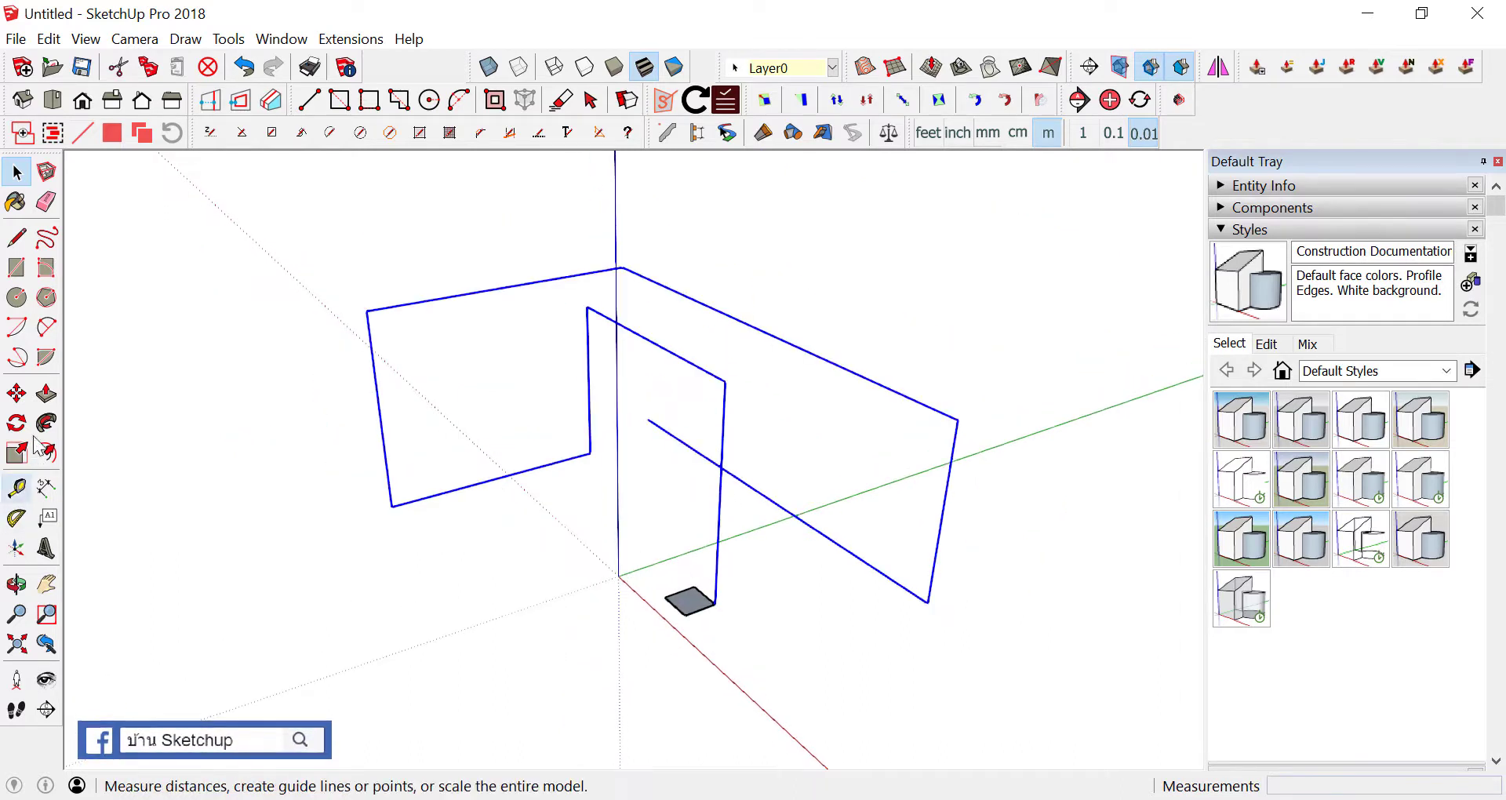
{"action": "left_click", "coordinate": [46, 423]}
{"action": "left_click", "coordinate": [689, 619]}
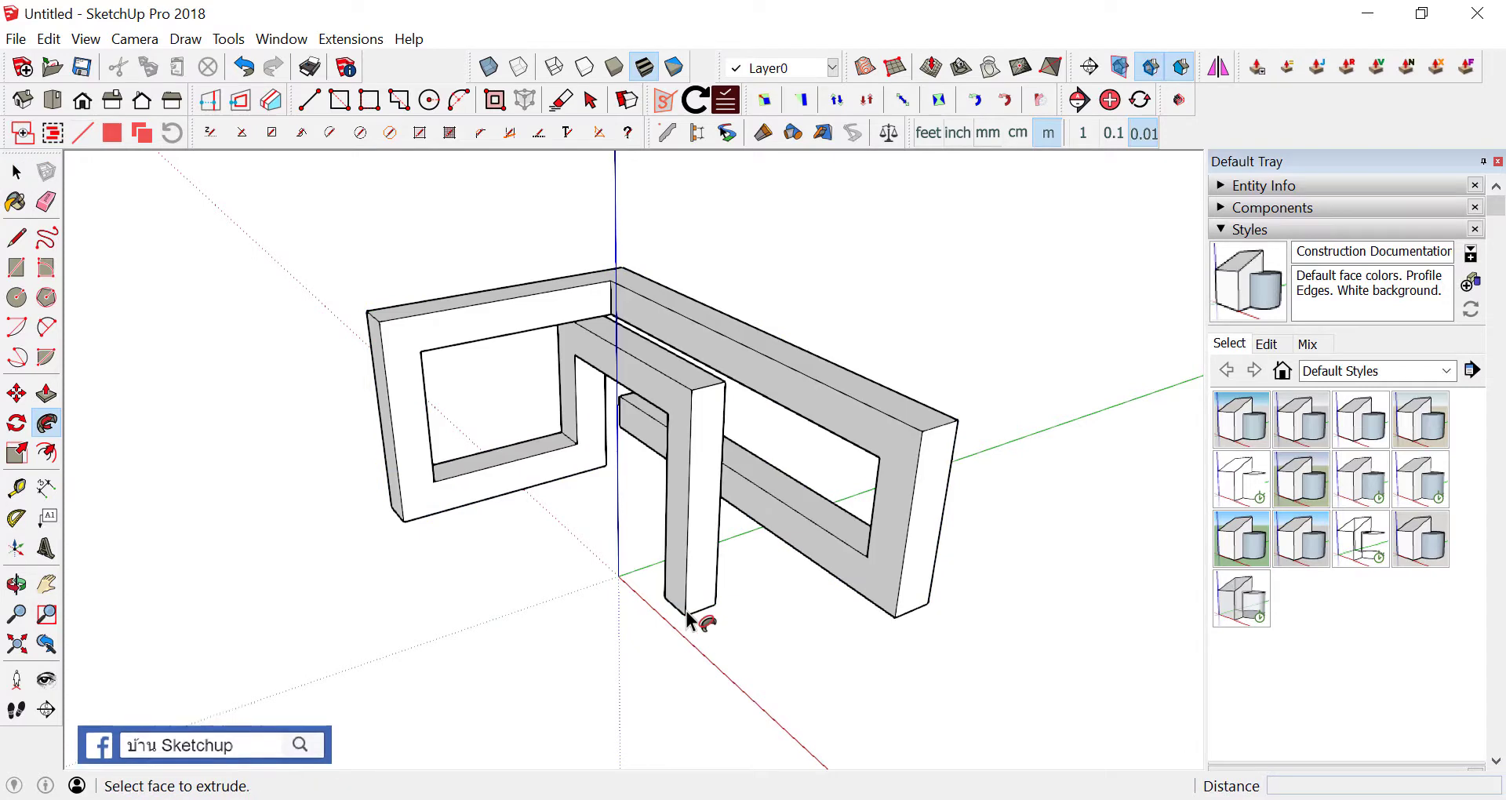